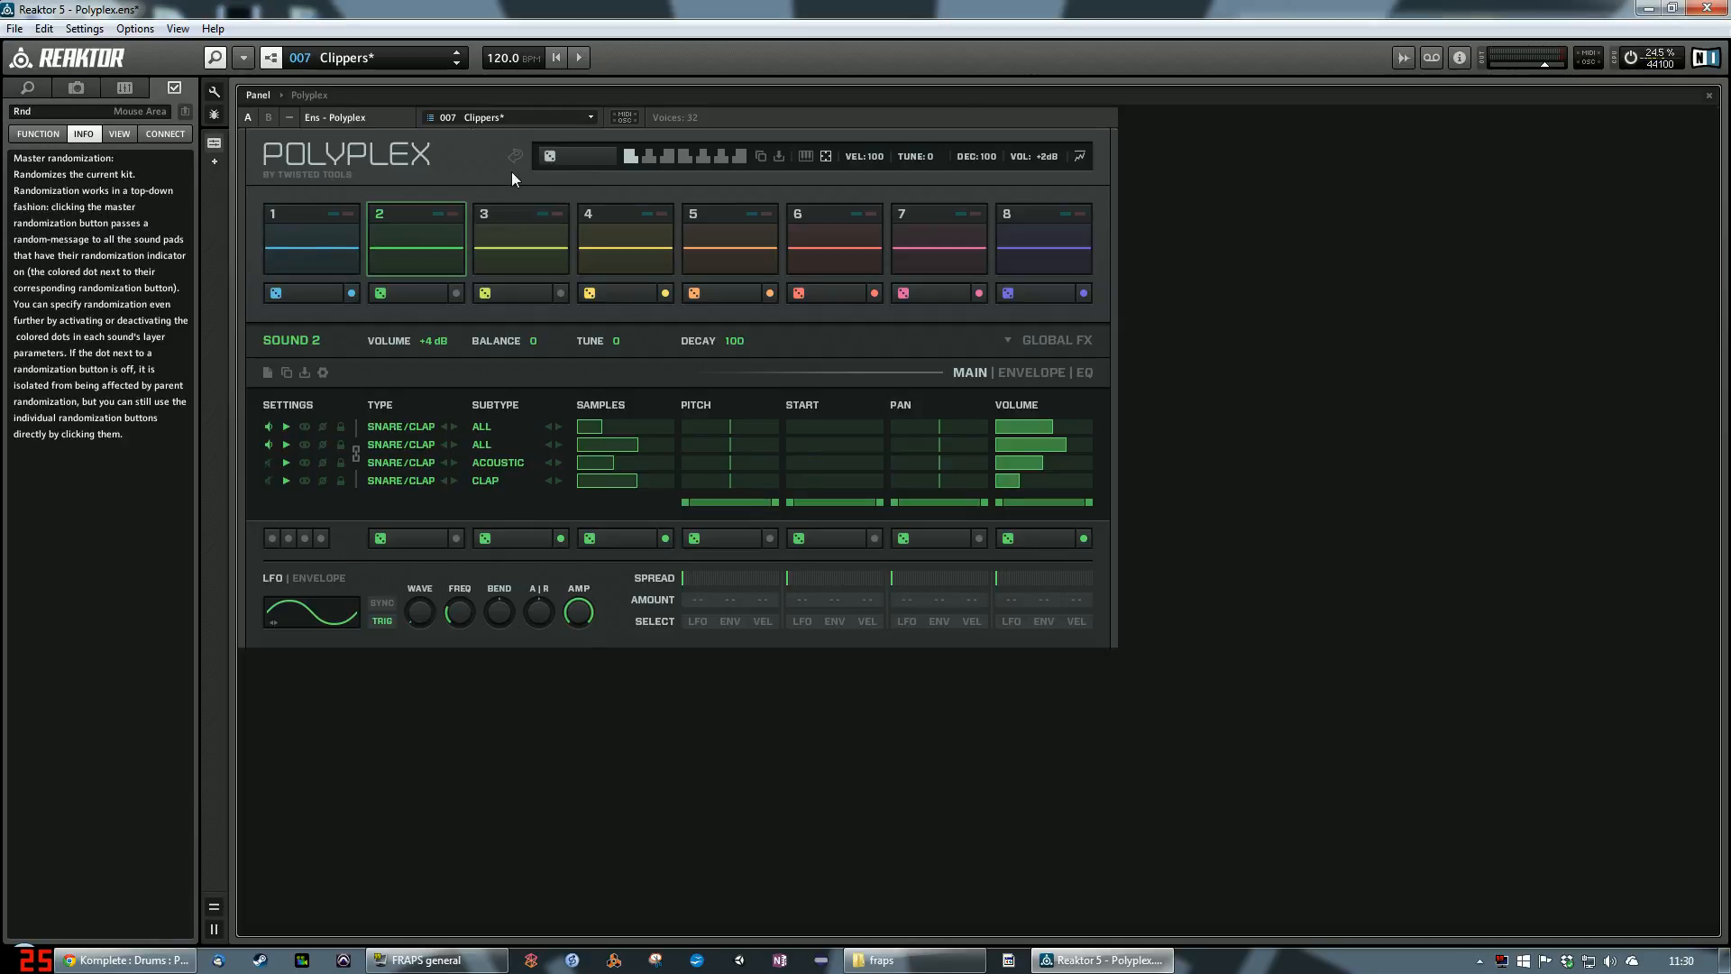
Step: Randomize the whole kit with the master randomization and audition pad 1
left_click(551, 155)
left_click(530, 200)
left_click(321, 247)
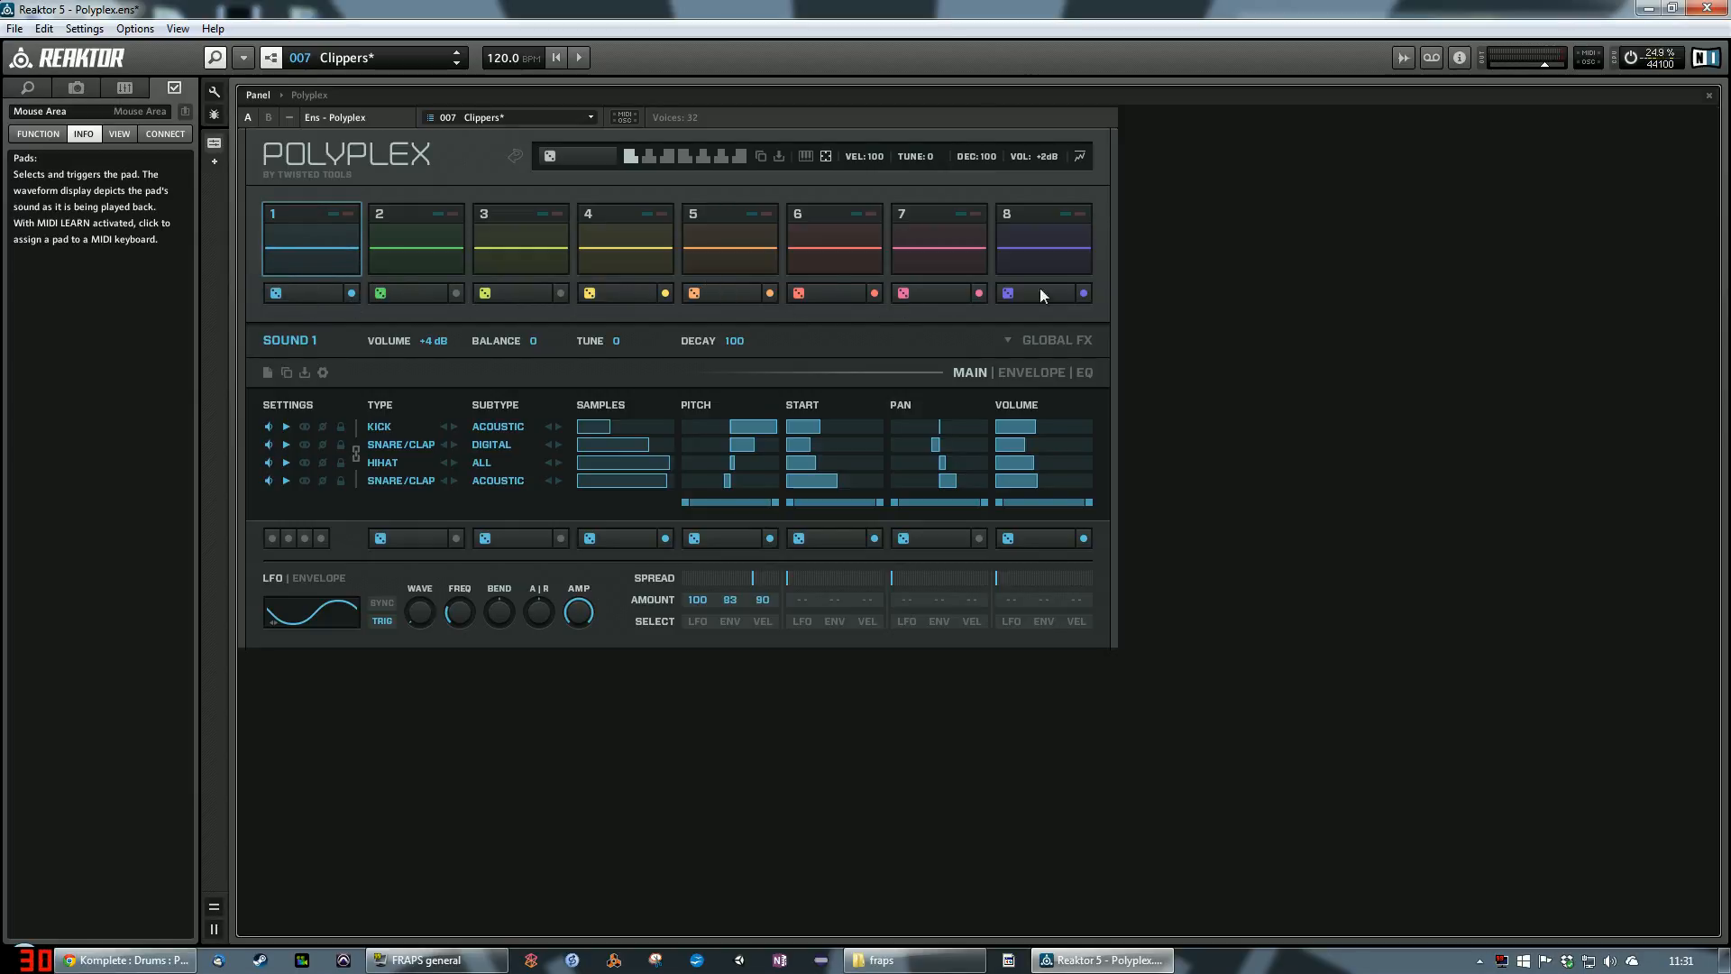
Step: Exclude pad 4 from global randomization and audition pads 1 and 2
left_click(458, 296)
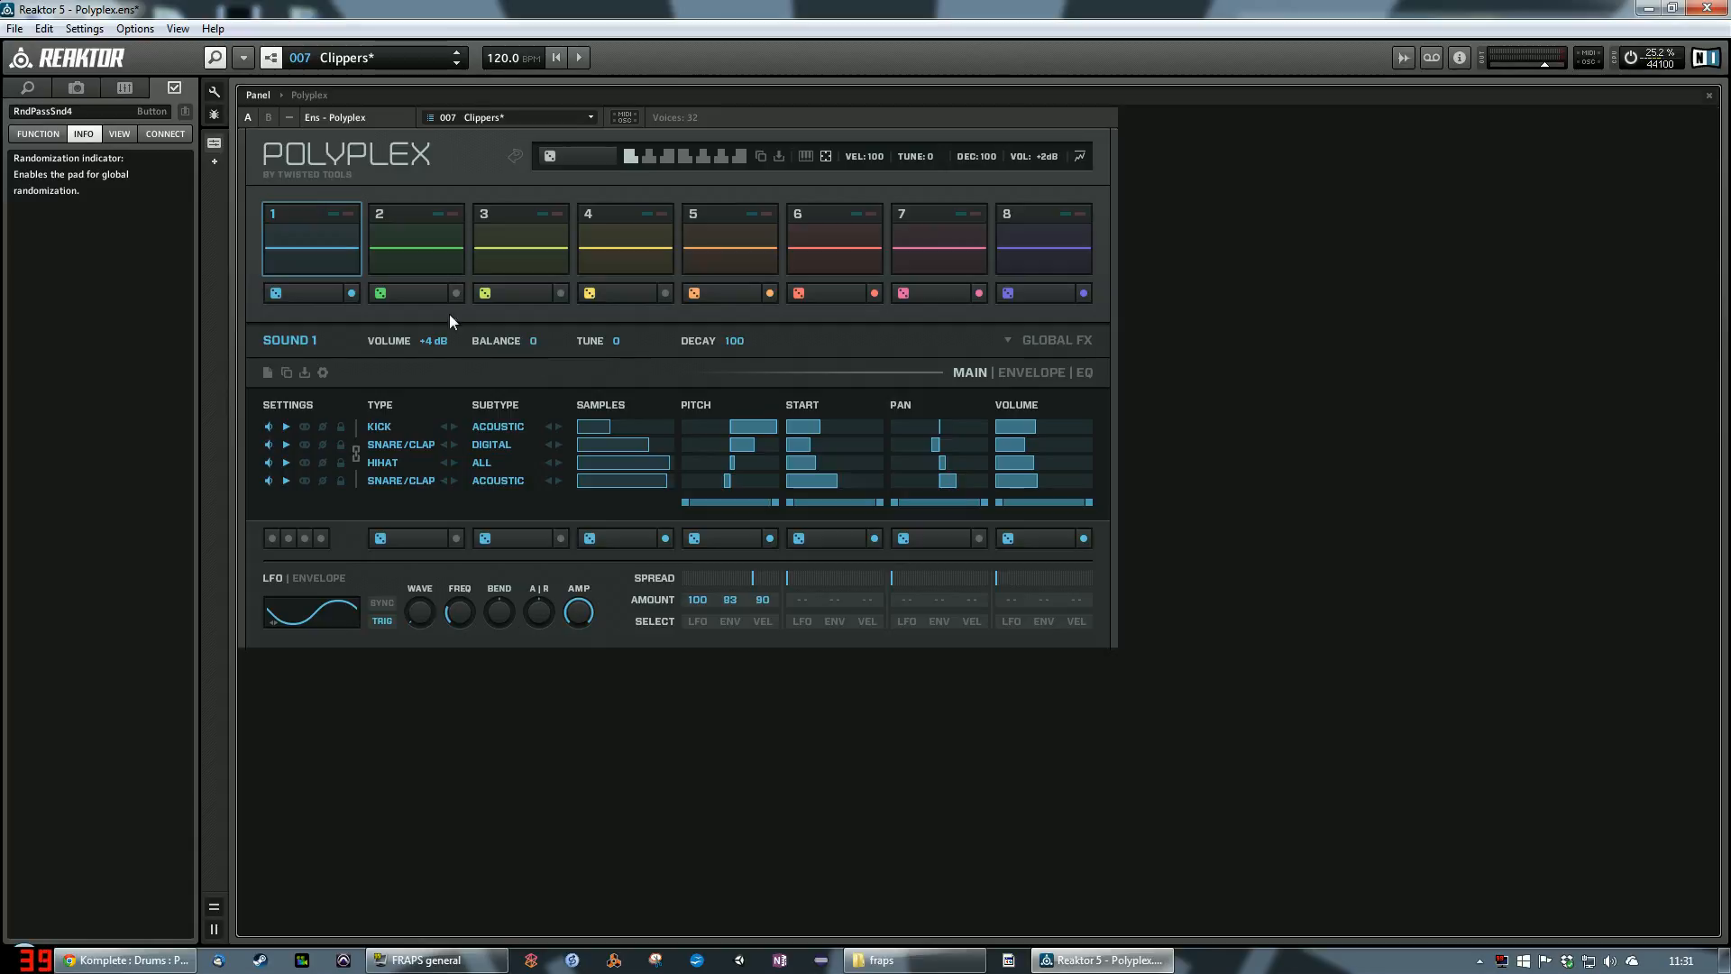
left_click(419, 257)
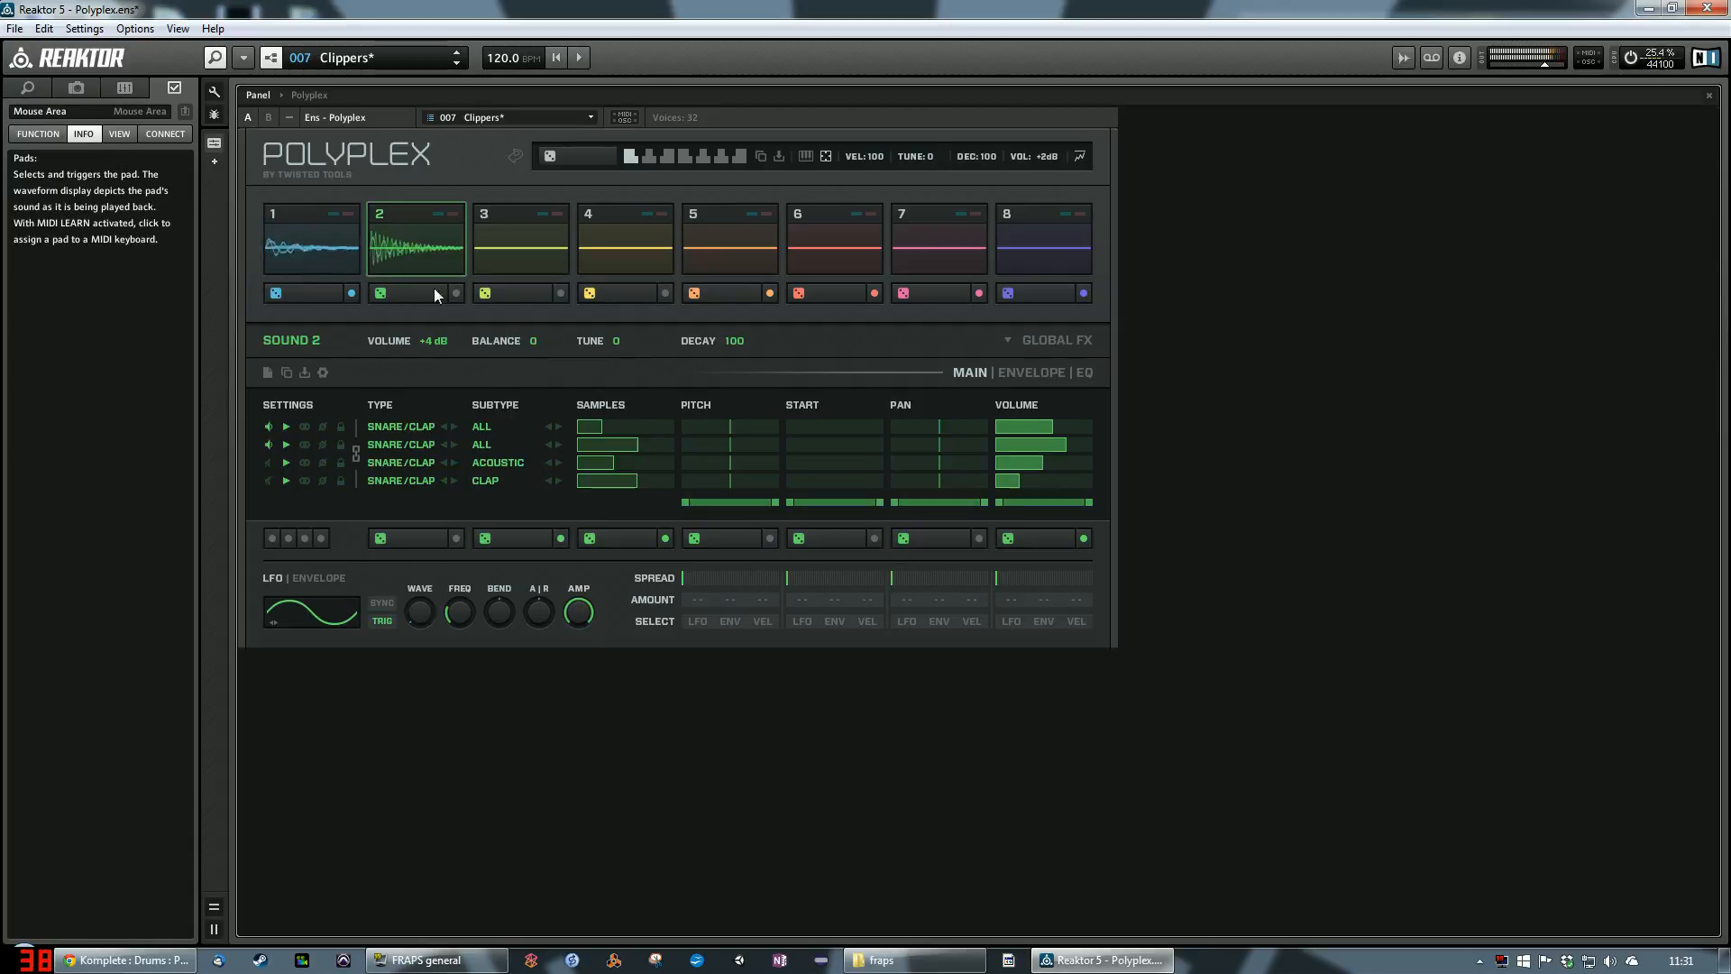
left_click(327, 236)
left_click(402, 251)
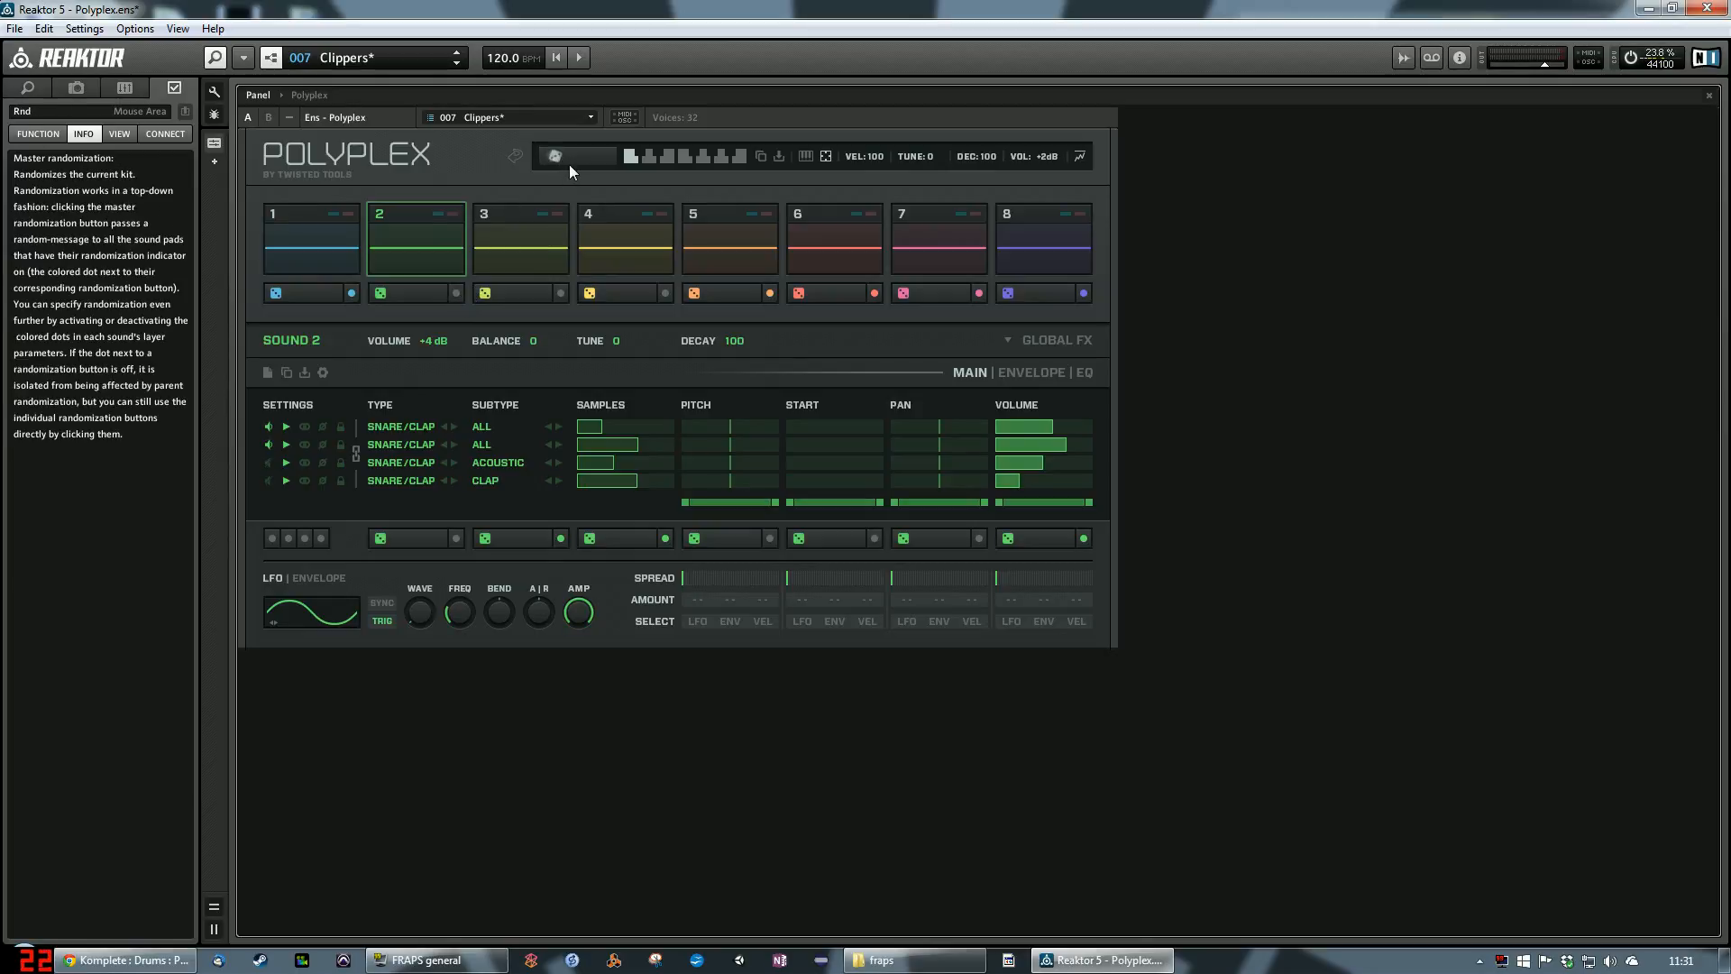
Step: Randomize the whole kit again and compare pads 1 and 2 by triggering them
left_click(328, 247)
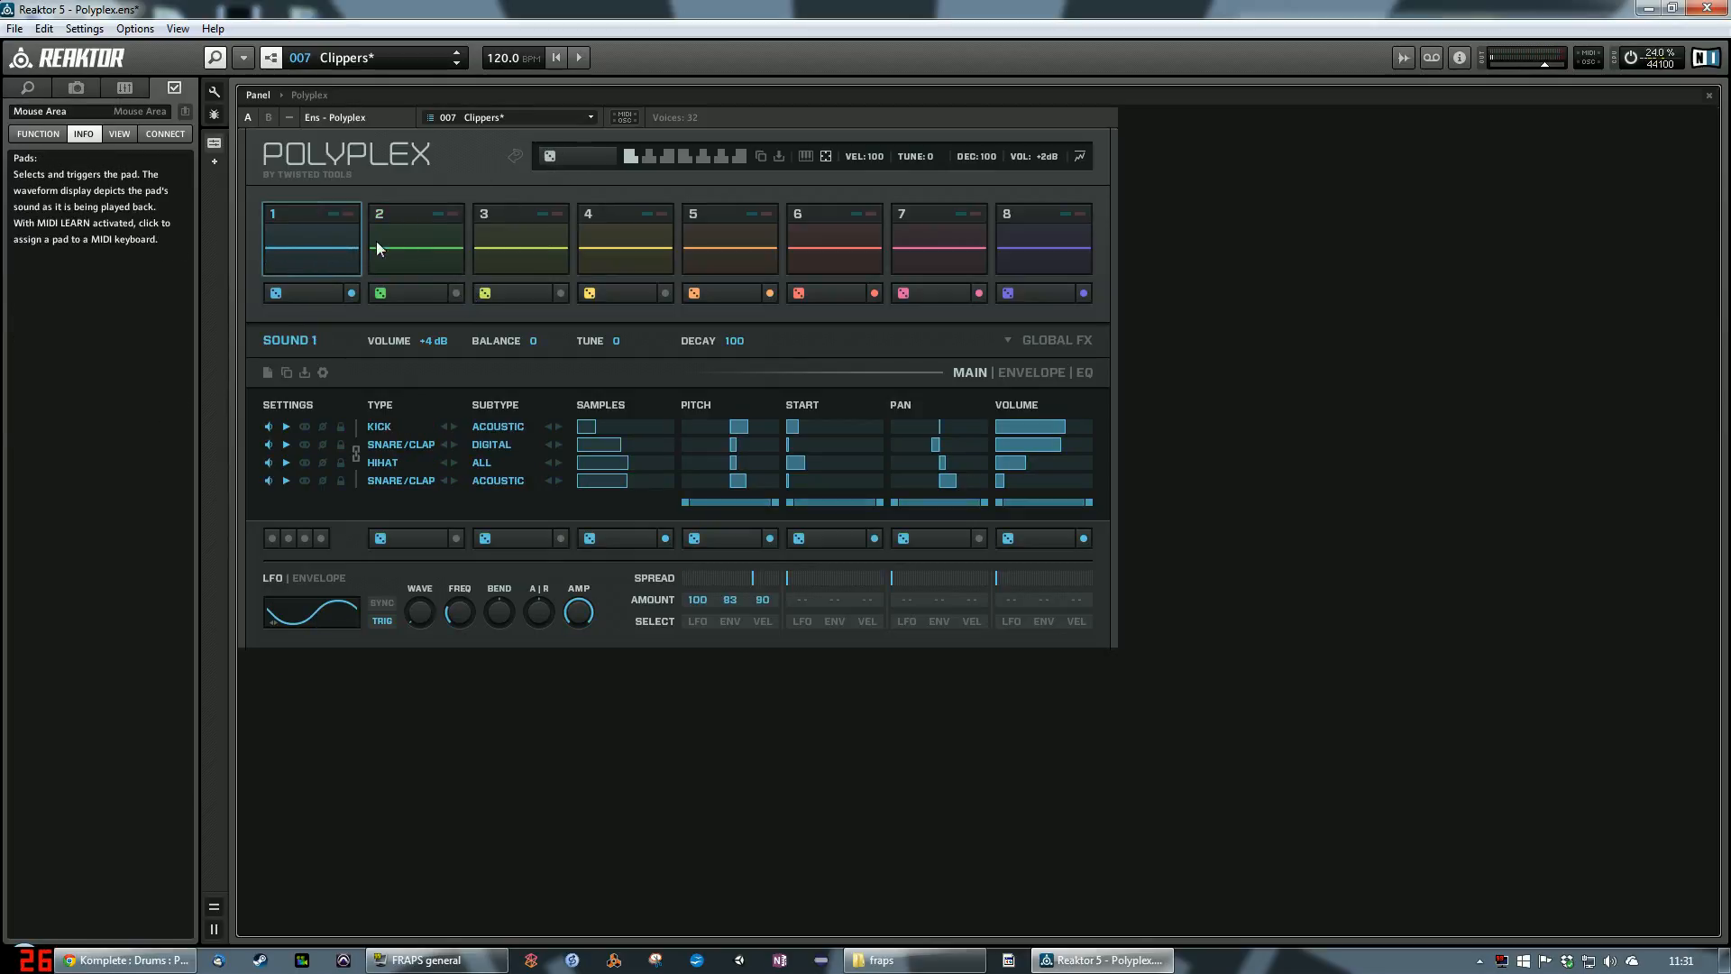
left_click(411, 238)
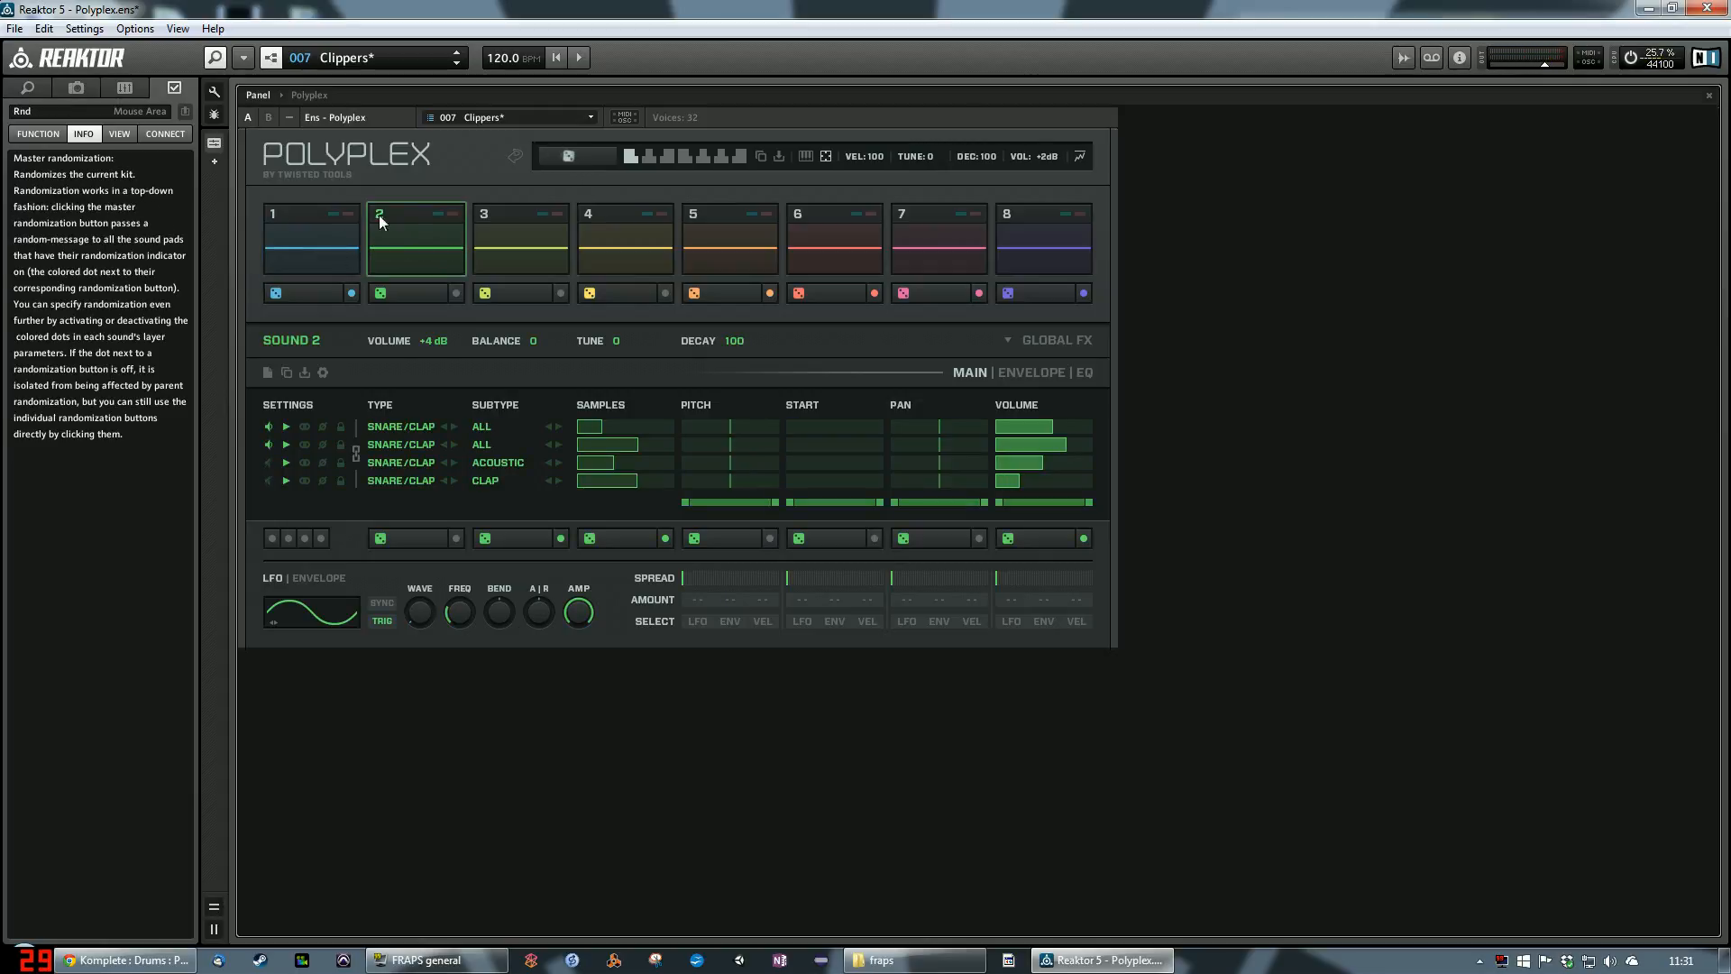
left_click(332, 241)
left_click(420, 241)
Step: Audition the sounds on pads 5, 6, 7 and 8
left_click(755, 248)
left_click(835, 249)
left_click(926, 246)
left_click(1023, 242)
Step: Apply the master randomization once more and audition the new sounds on pads 5 to 8
left_click(582, 157)
left_click(767, 245)
left_click(835, 246)
left_click(917, 245)
left_click(1028, 241)
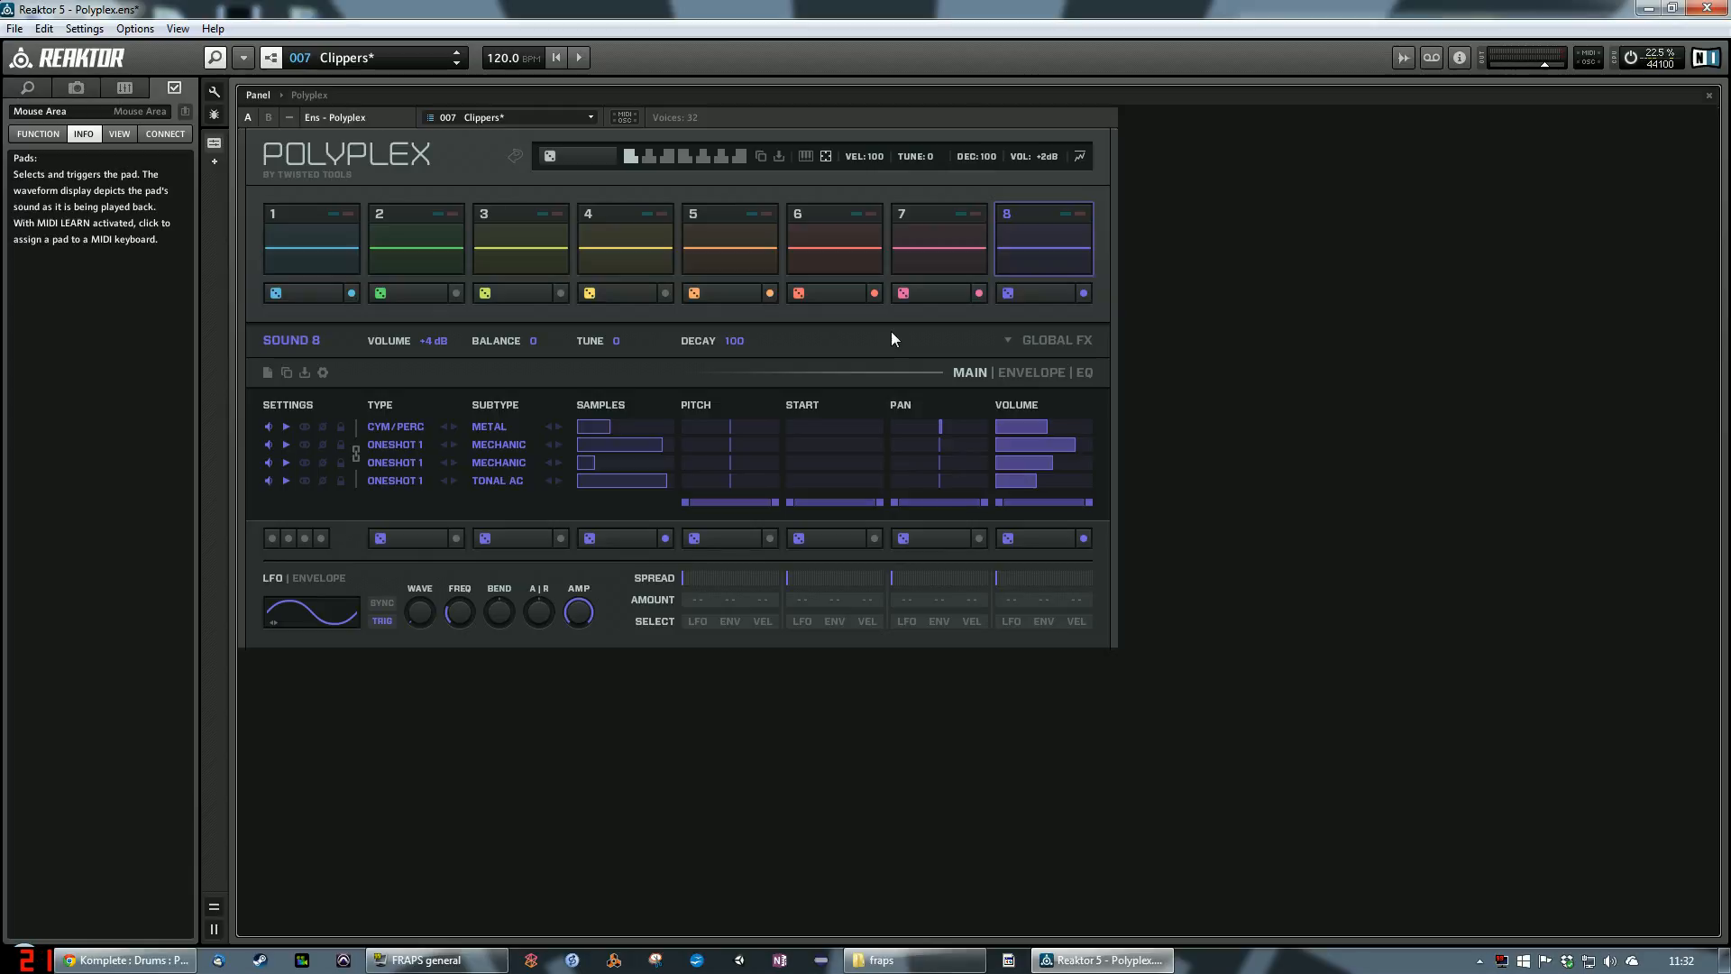
Step: Include pad 2 in global randomization and switch on all four of its layers
left_click(350, 257)
left_click(417, 254)
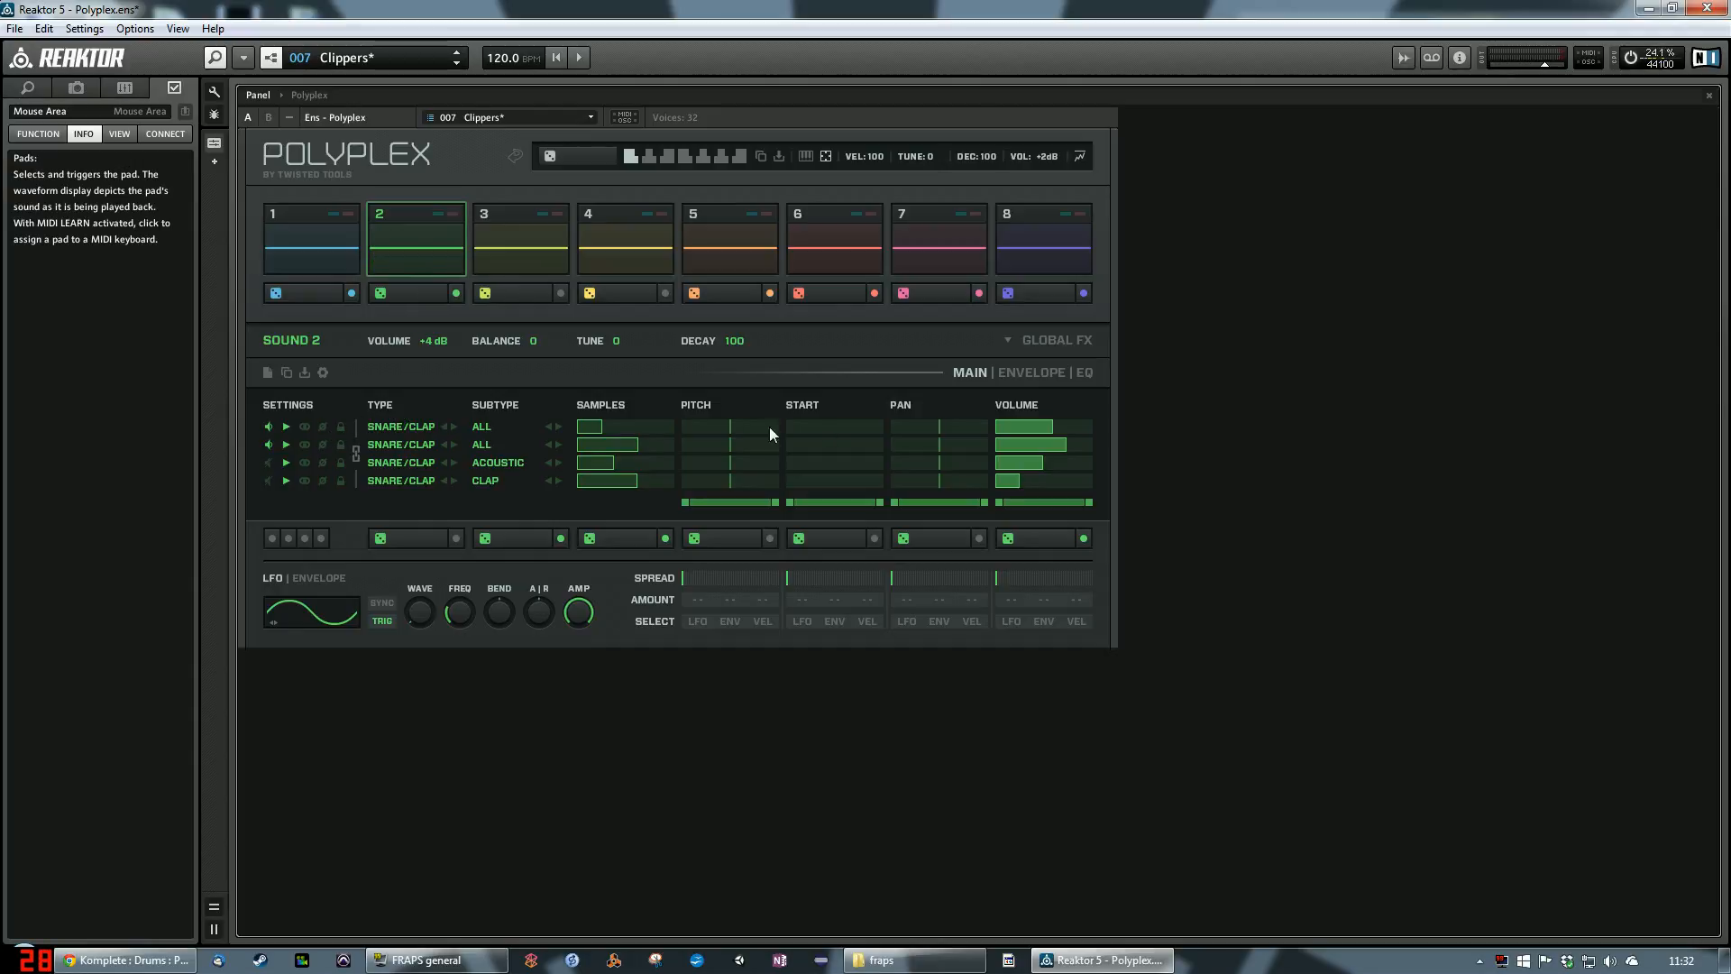
left_click(268, 427)
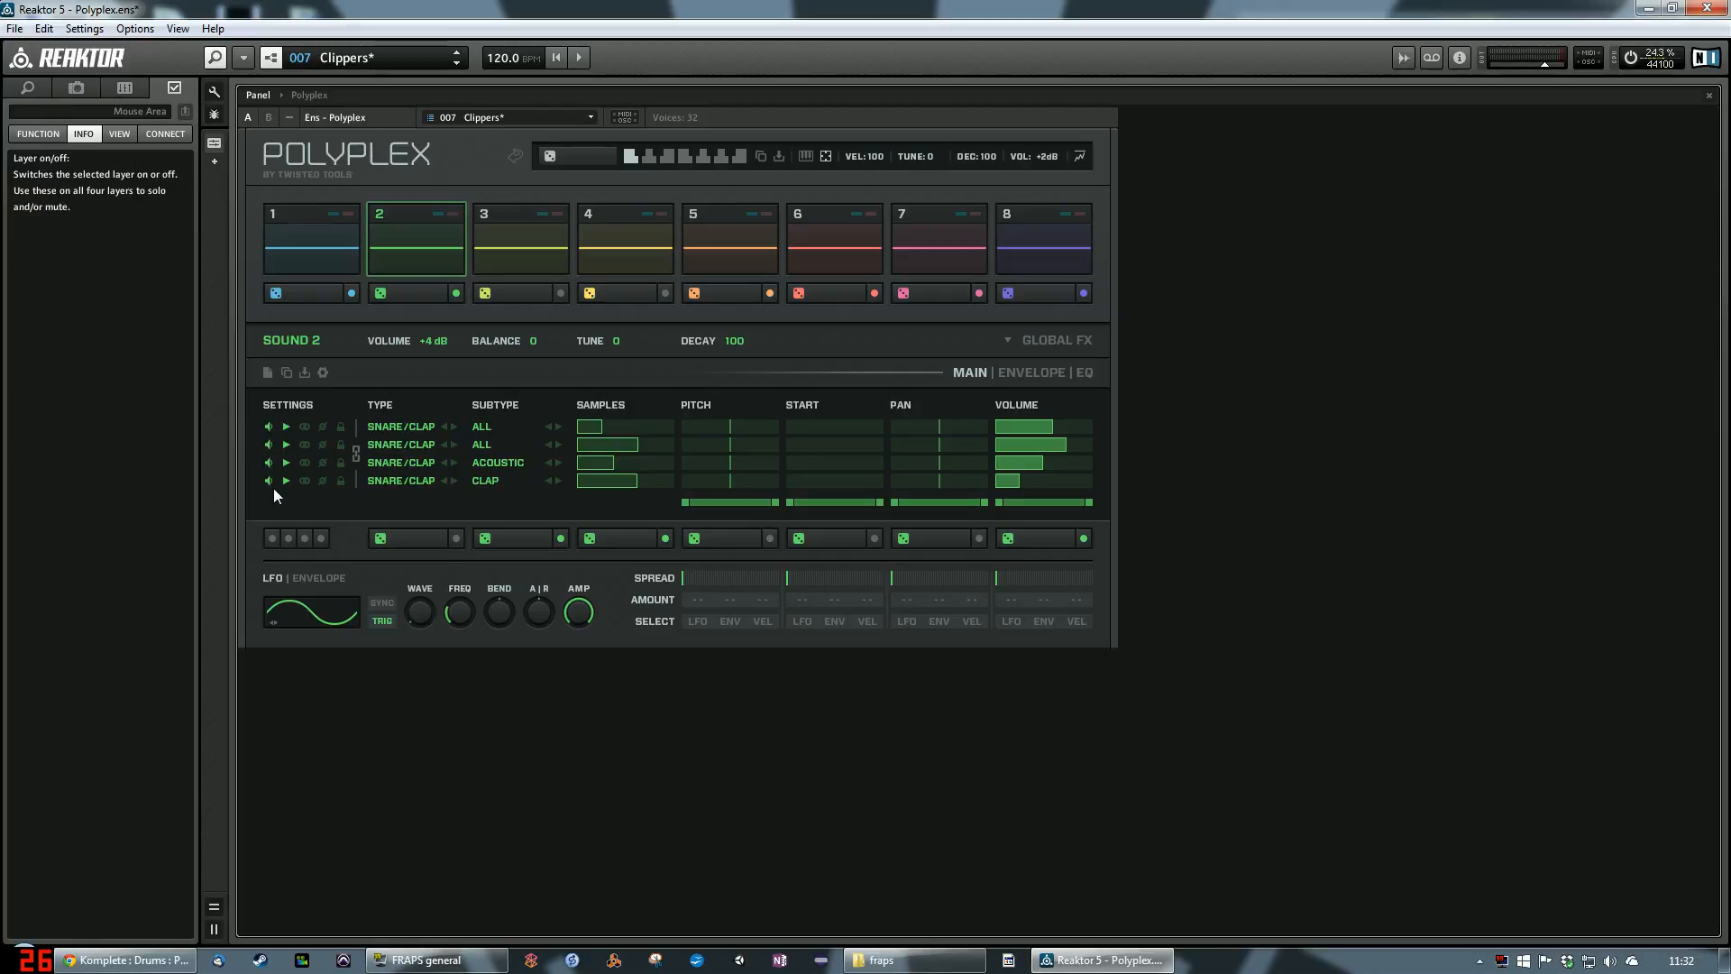
Step: Mute sound 2's layers in turn and switch them all back on
left_click(268, 445)
left_click(267, 464)
left_click(268, 480)
left_click(268, 441)
left_click(267, 460)
left_click(268, 477)
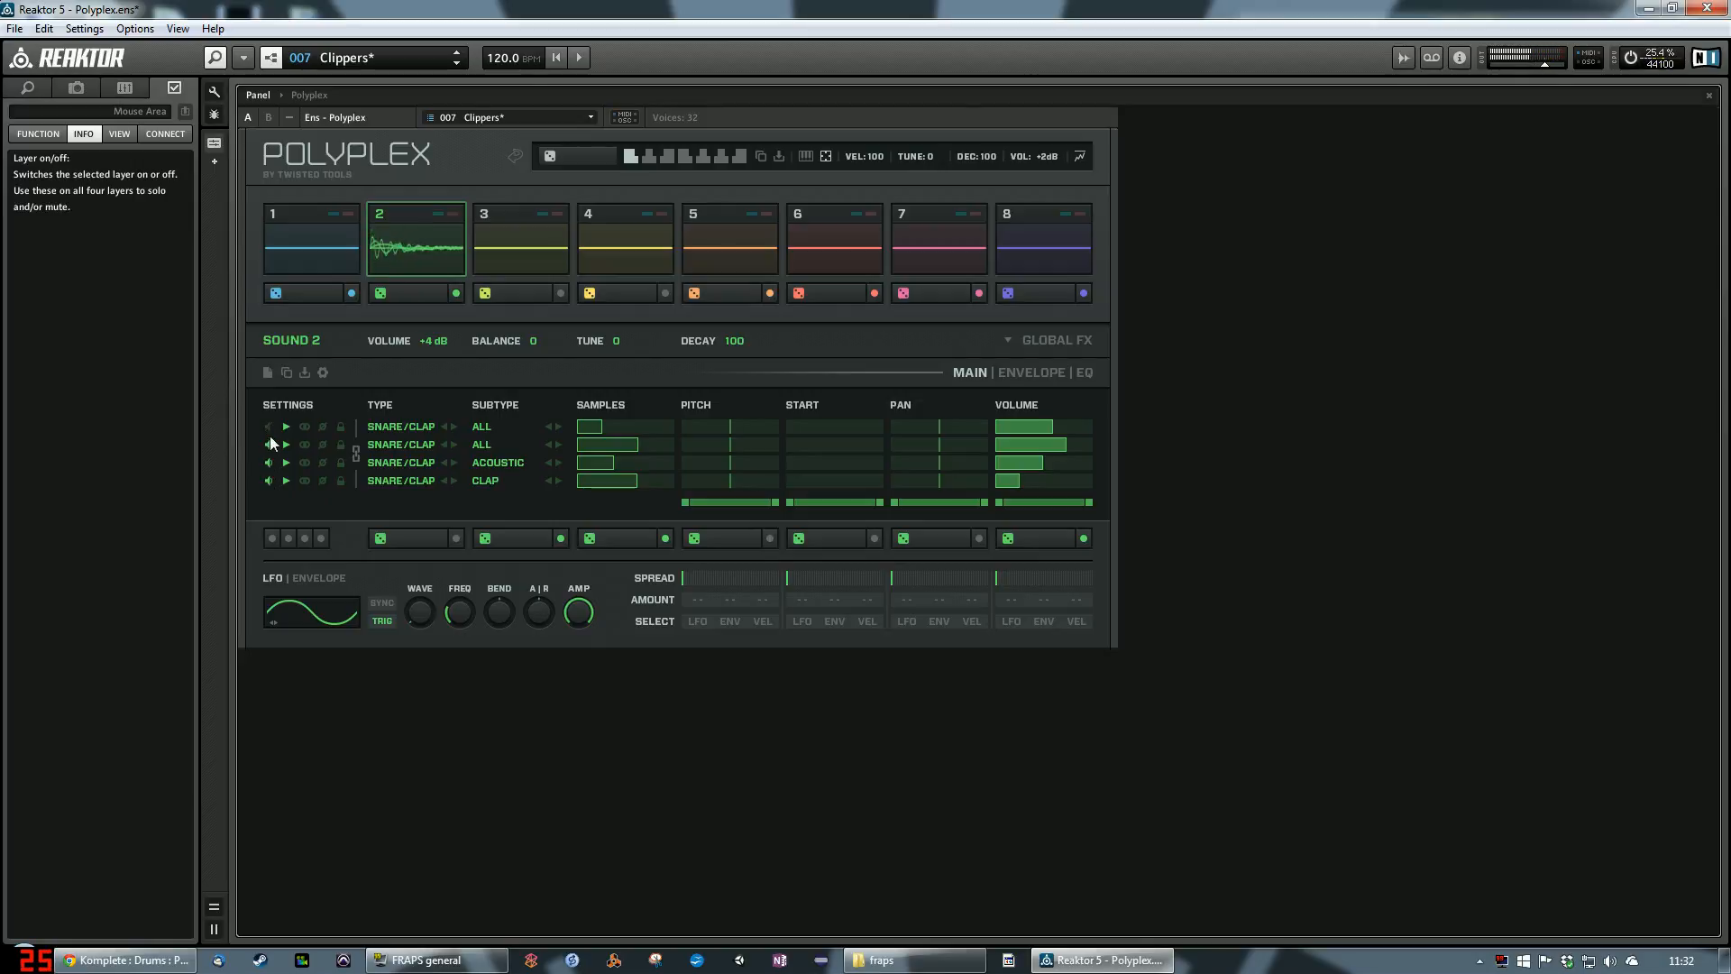
left_click(269, 427)
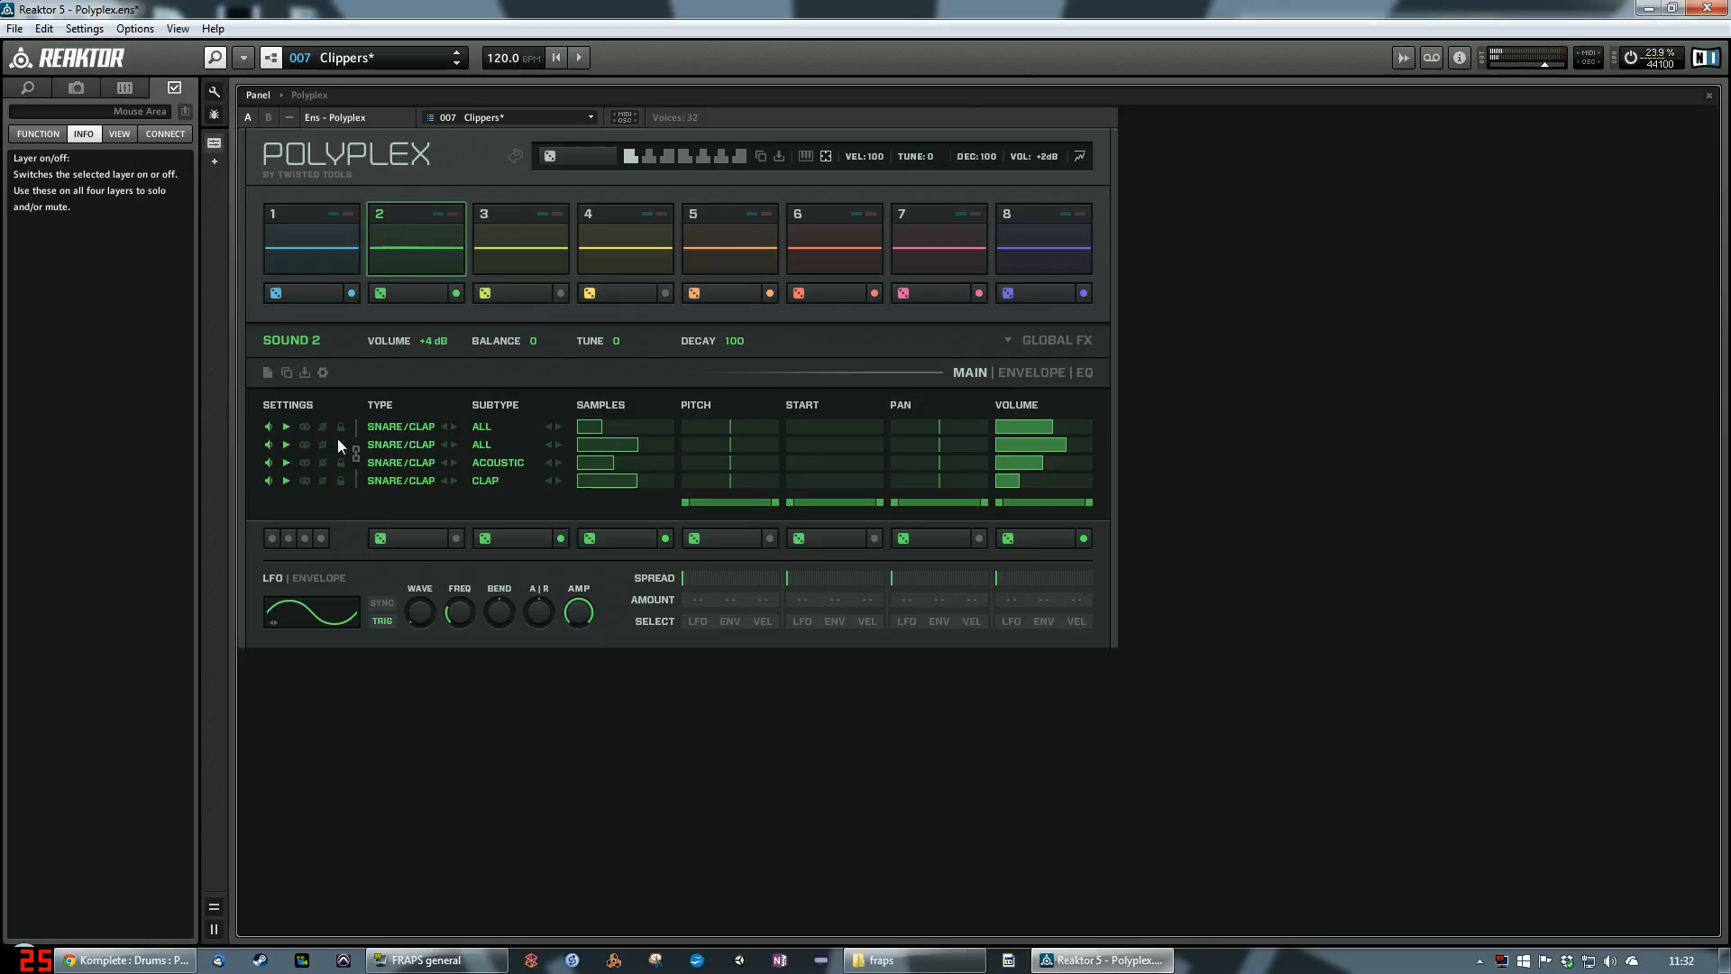
Step: Leave only the first layer of sound 2 active, try it in reverse and restore forward playback
left_click(285, 426)
left_click(269, 446)
left_click(286, 427)
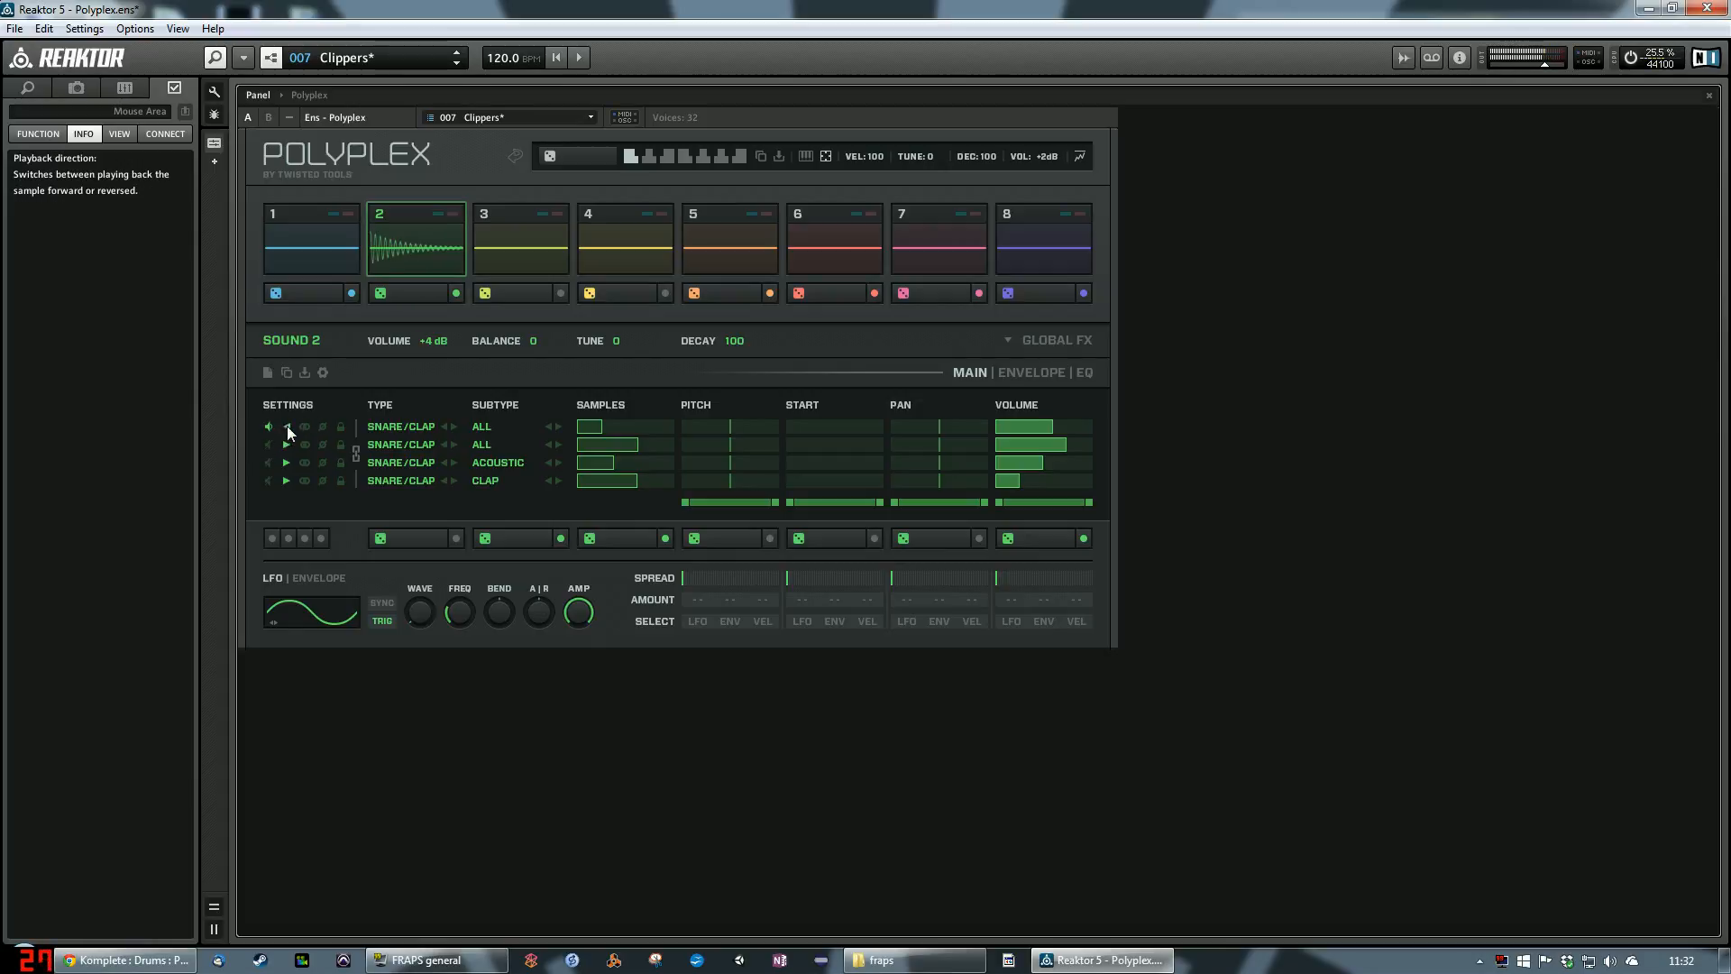
left_click(287, 424)
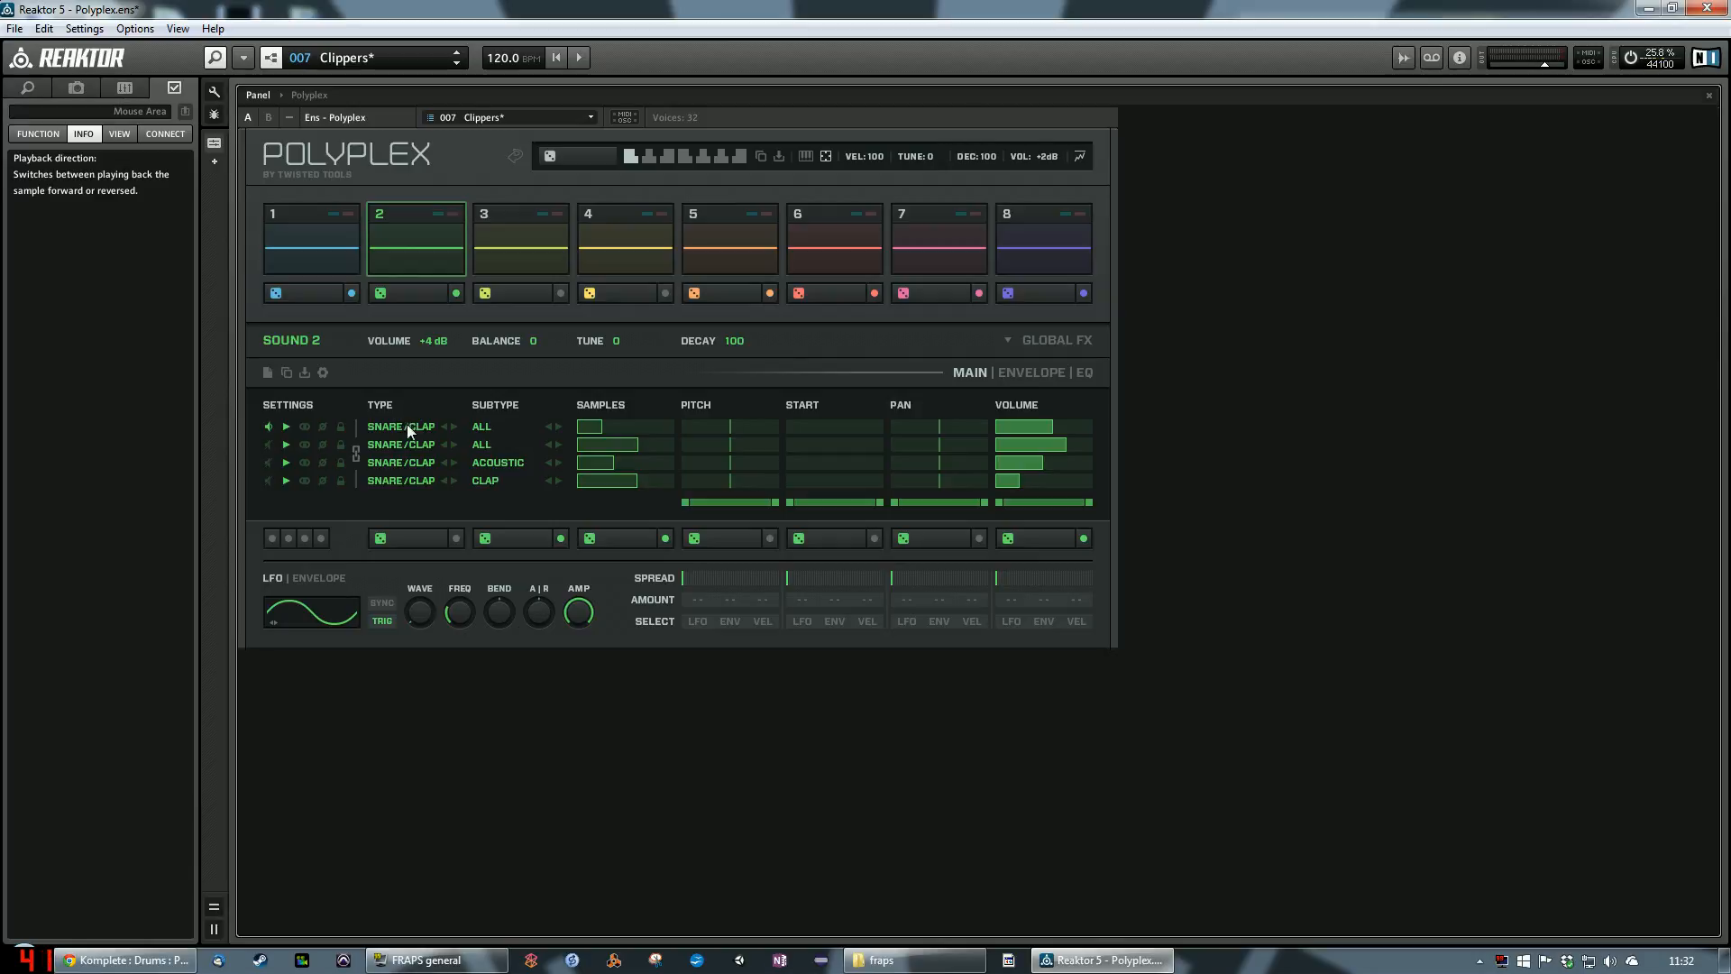
Step: Try the ONESHOT 2 sample type on sound 2's first layer and return it to SNARE/CLAP
left_click(408, 428)
left_click(404, 431)
left_click(409, 510)
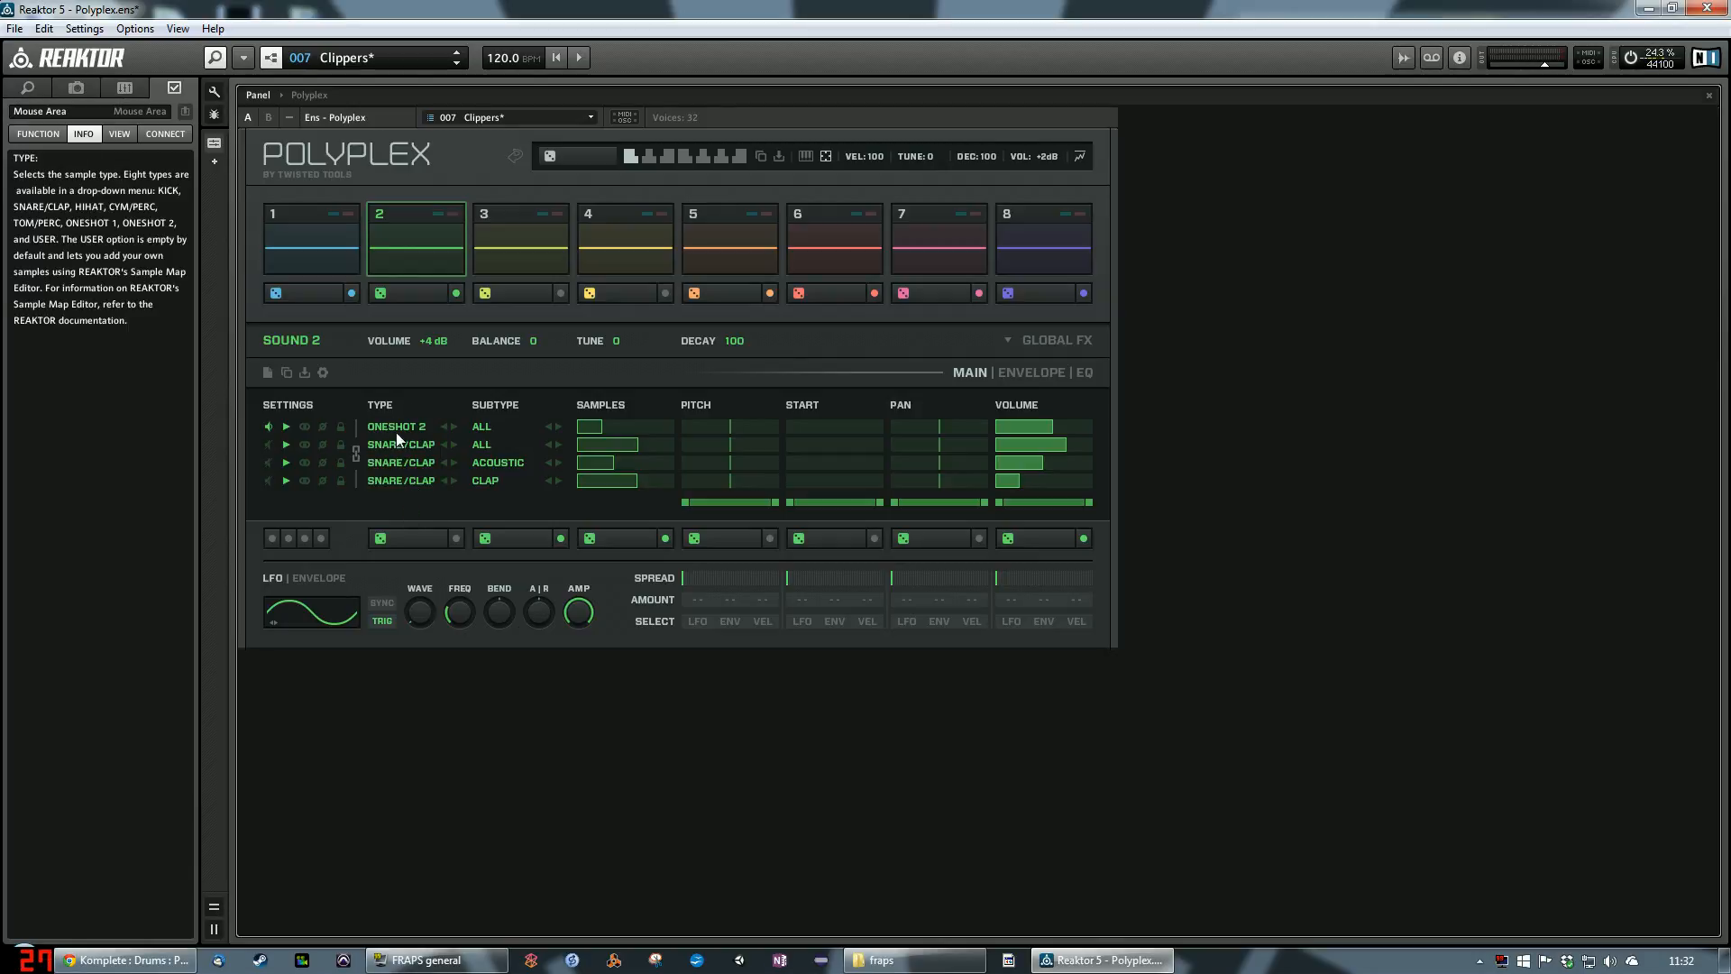
left_click(397, 430)
left_click(422, 445)
Step: Set the first layer's subtype to CLAP and choose a sample near the low end of its range
left_click(490, 429)
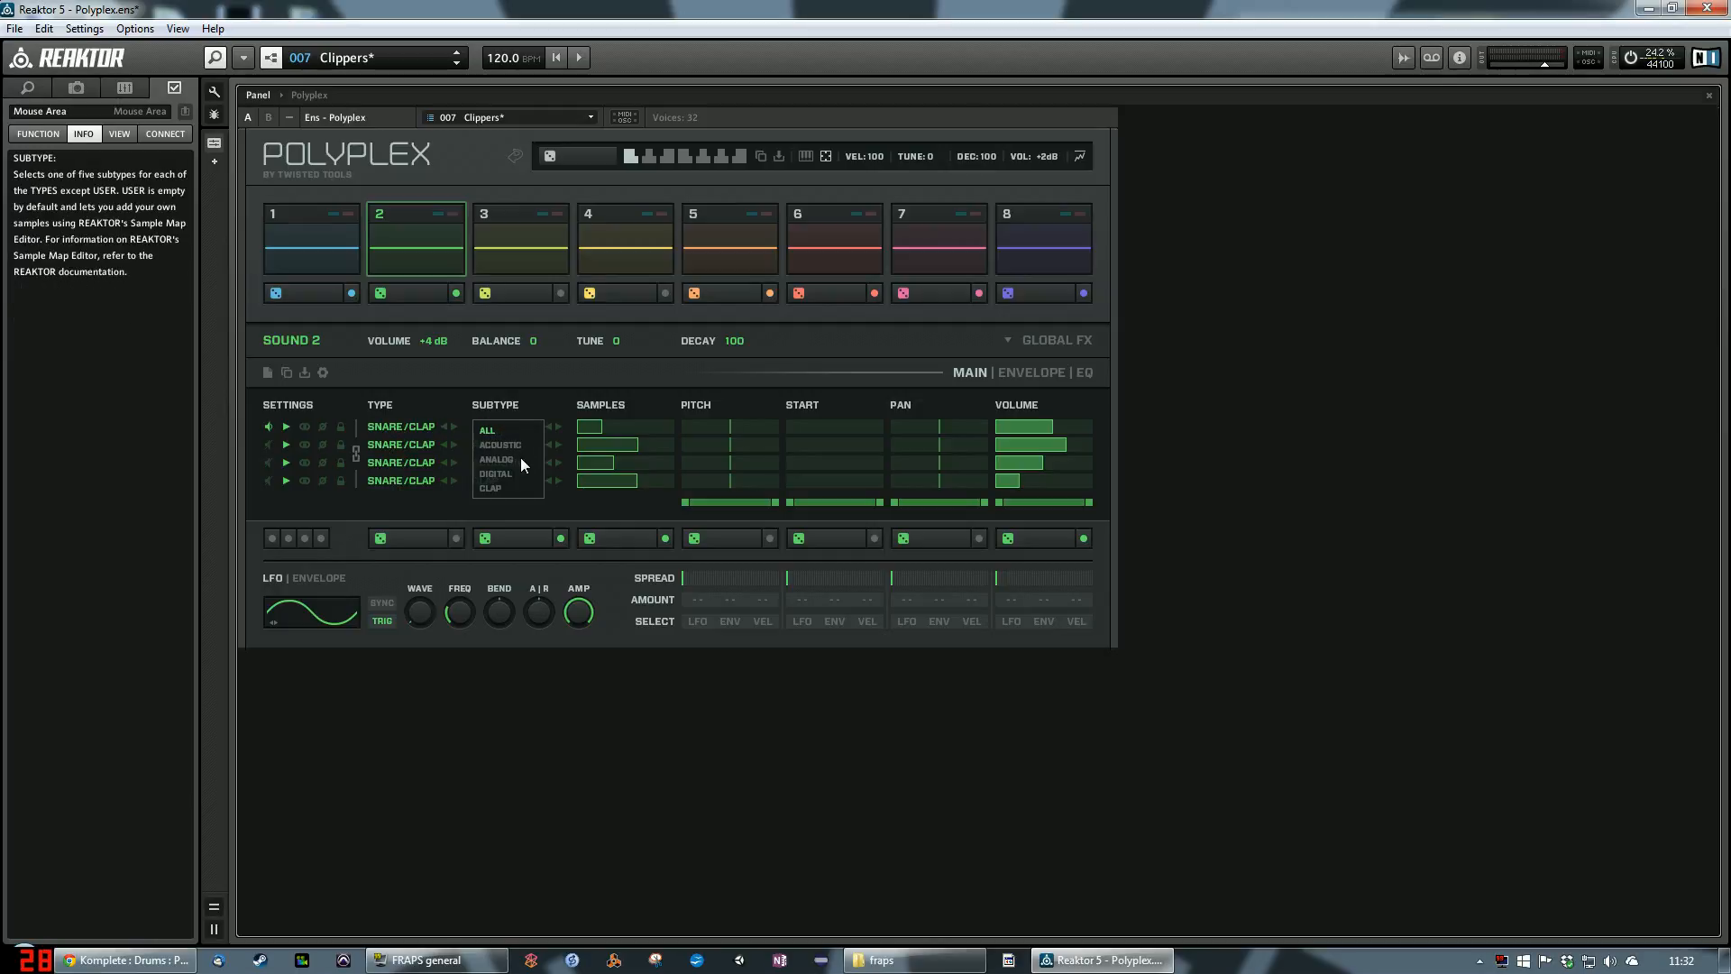
left_click(500, 487)
left_click(434, 246)
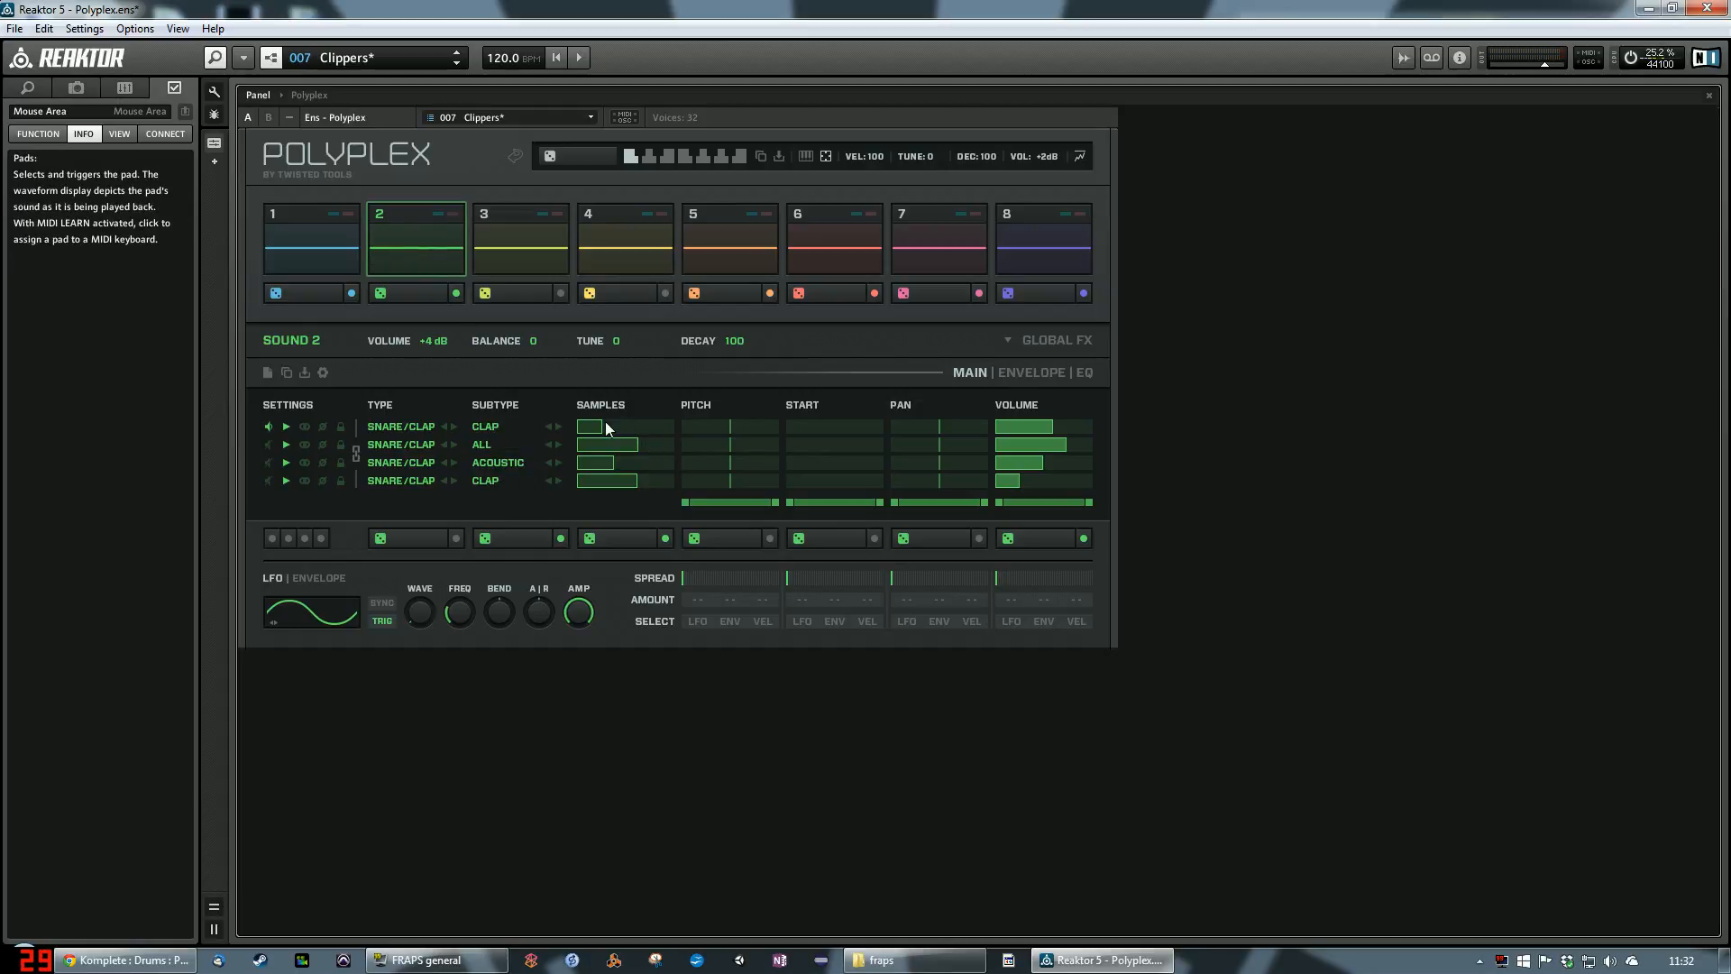
left_click(637, 427)
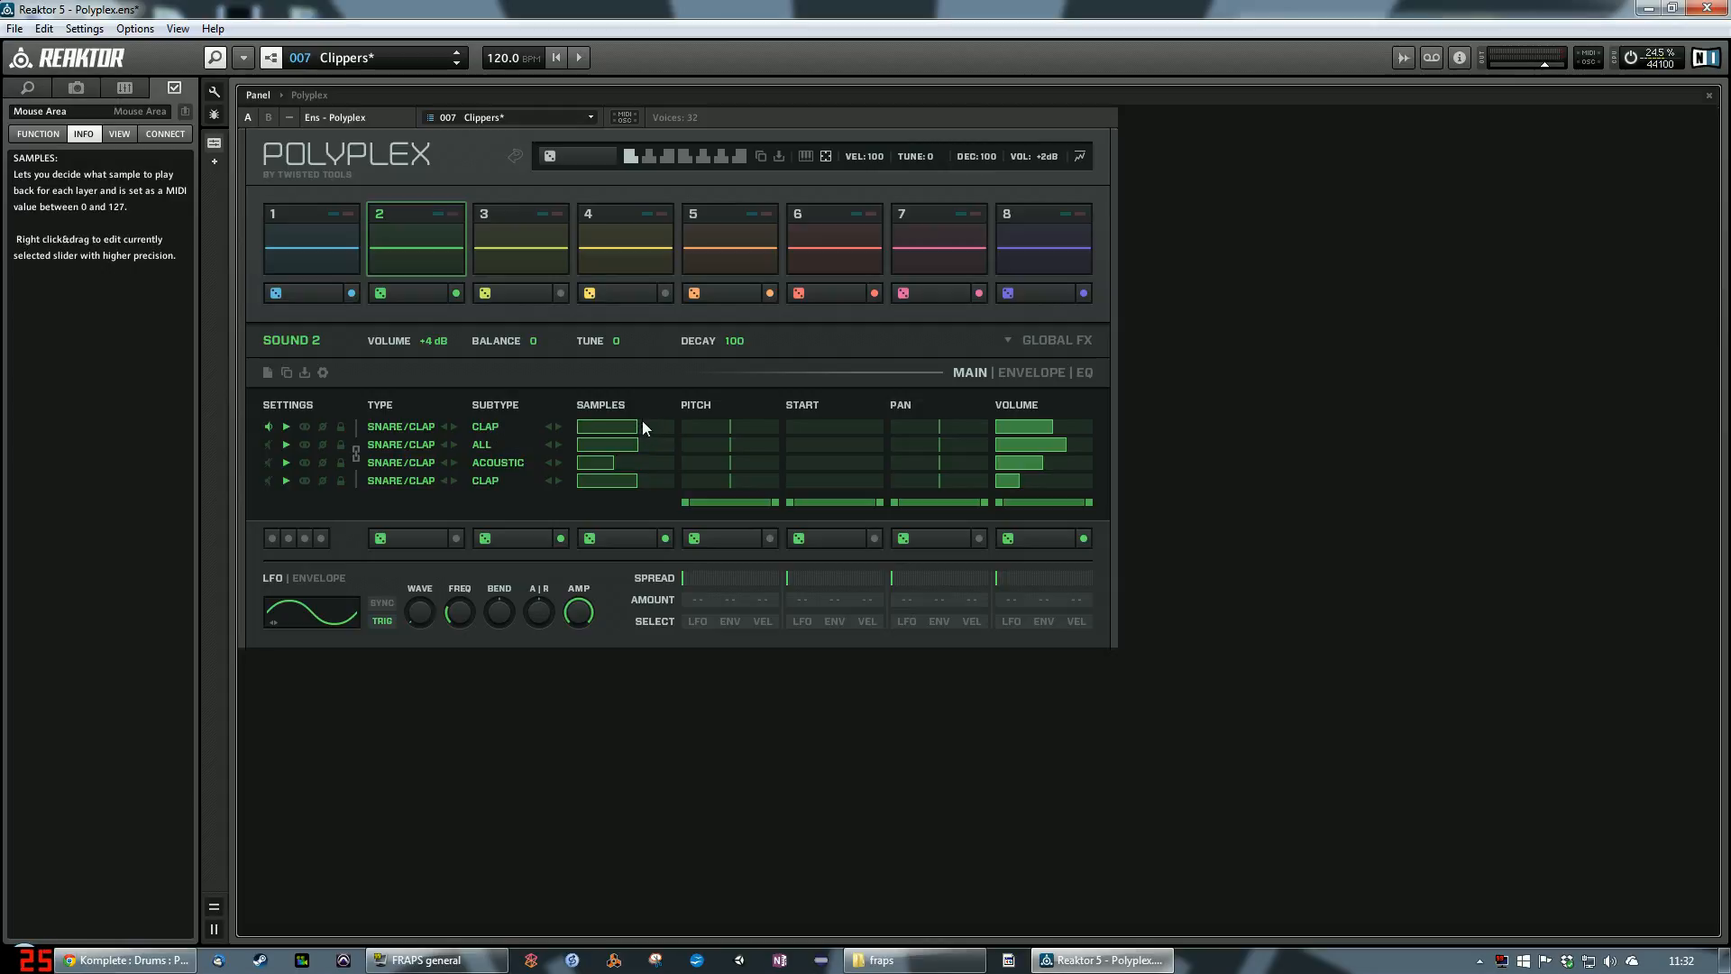
left_click_drag(629, 420, 592, 425)
Step: Set the first layer's pitch to -20 and adjust its start, pan and volume
left_click_drag(730, 430, 686, 429)
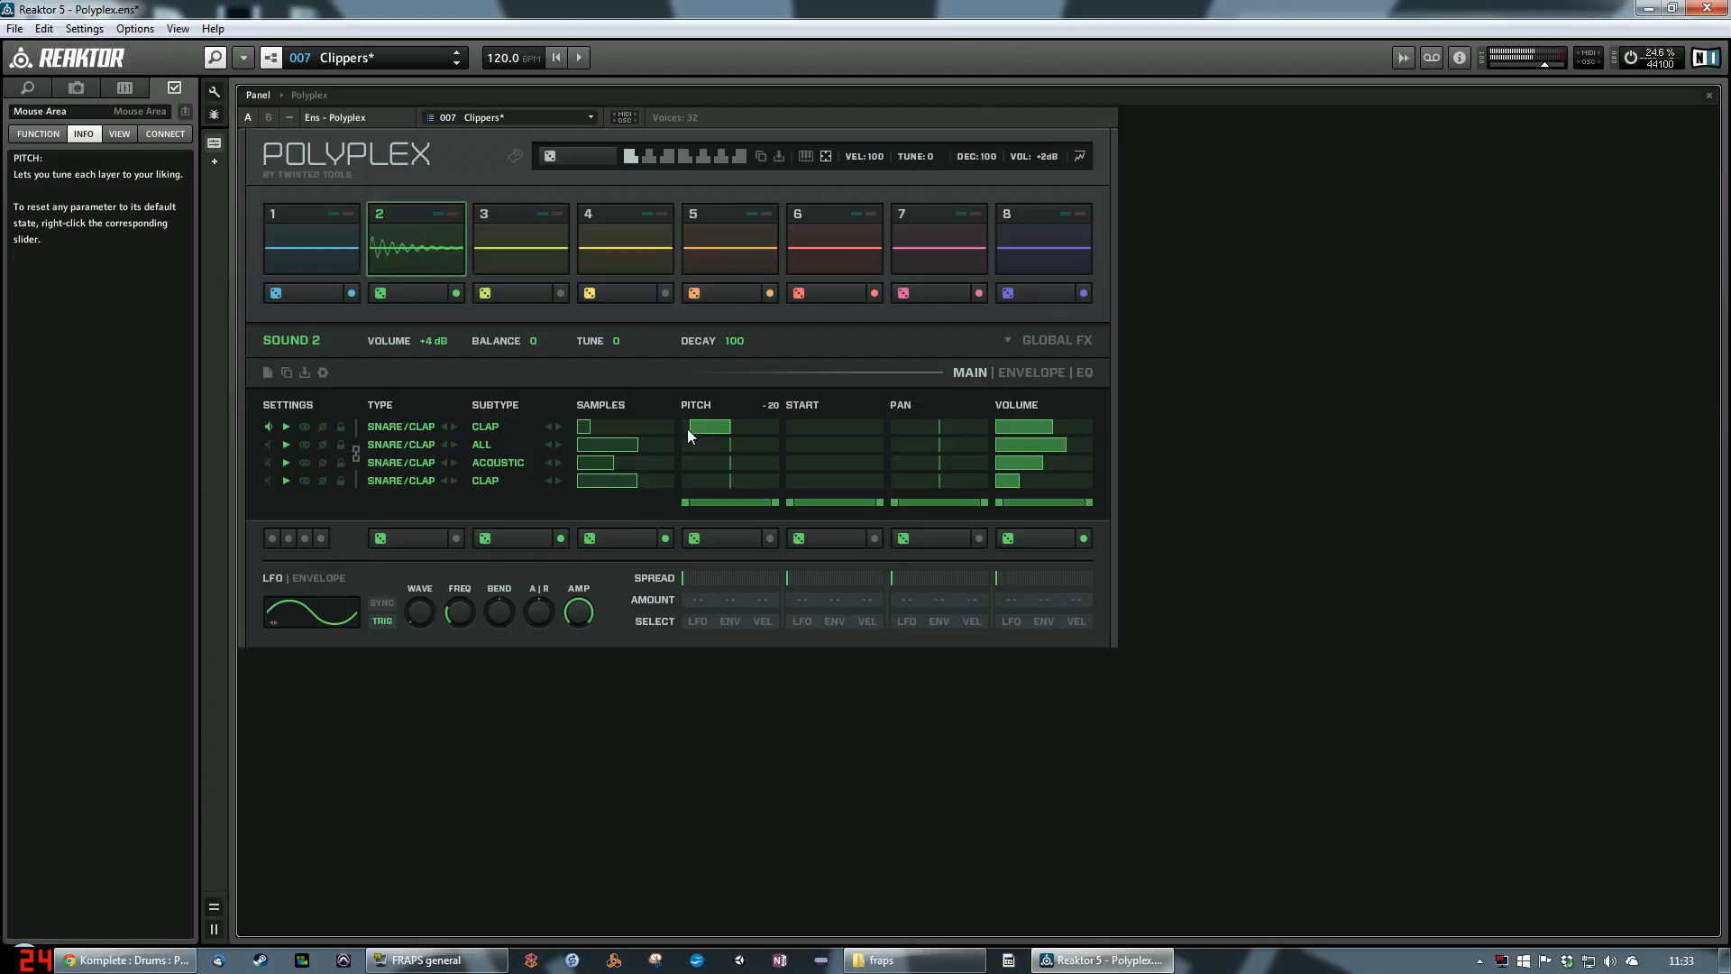
mouse_move(791, 427)
left_mouse_down()
mouse_move(837, 427)
mouse_move(803, 430)
left_mouse_up()
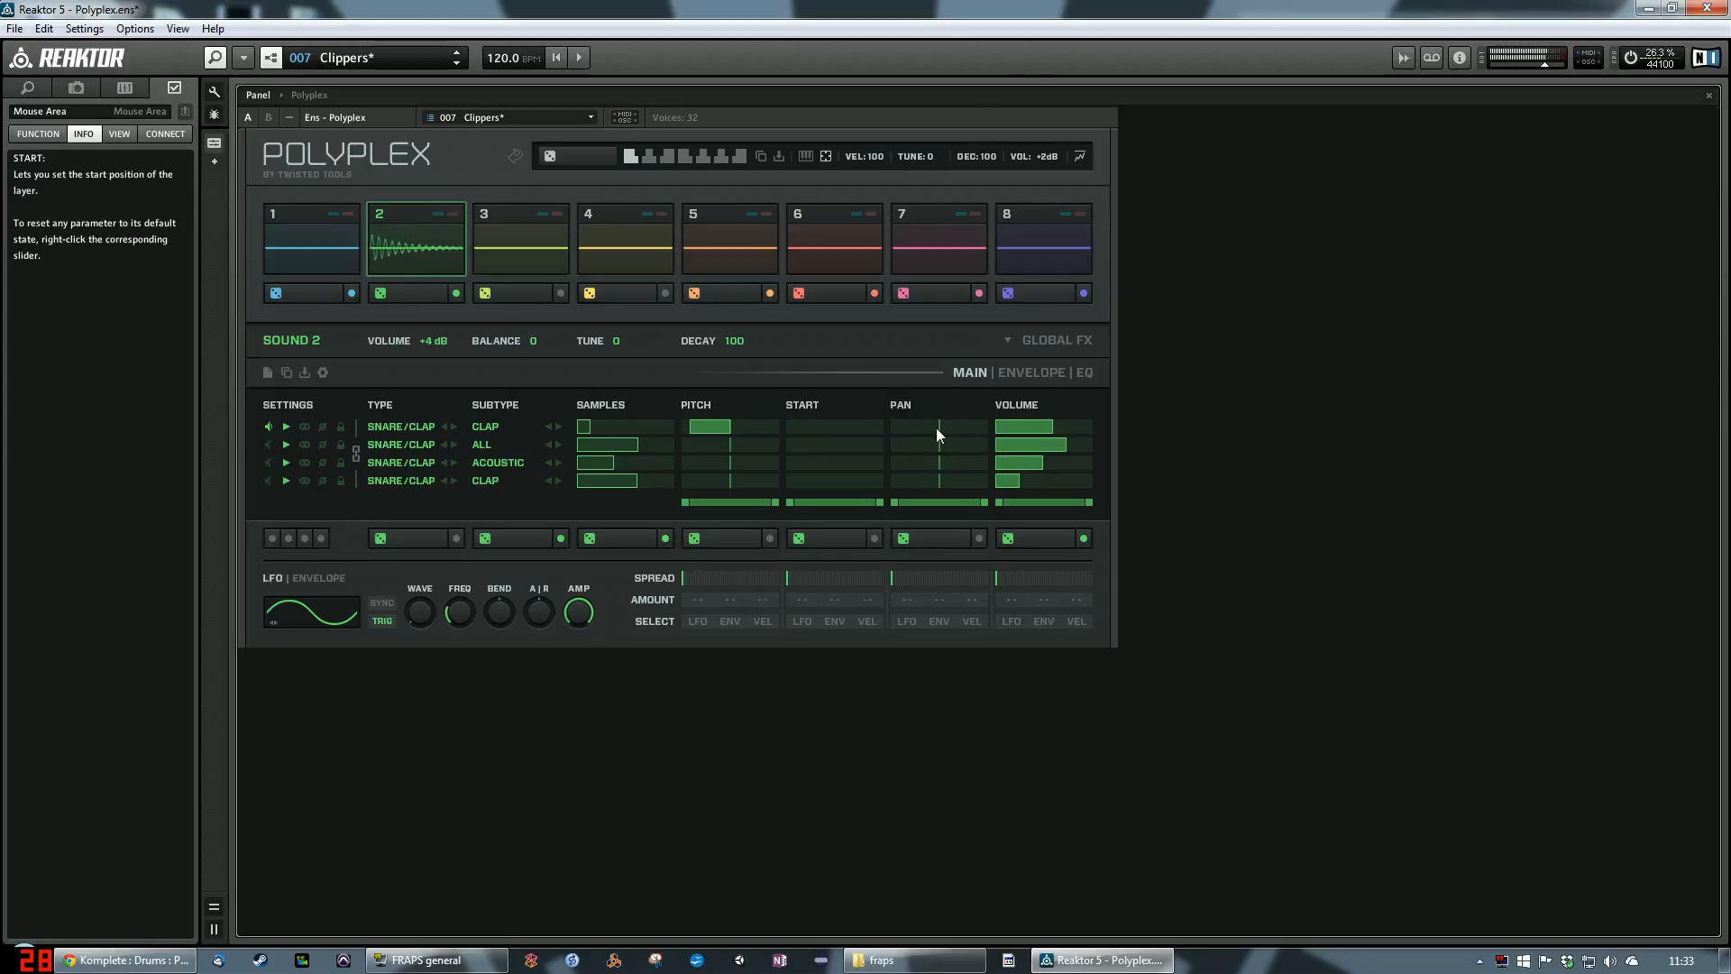
left_click_drag(936, 427, 938, 430)
left_click(1074, 428)
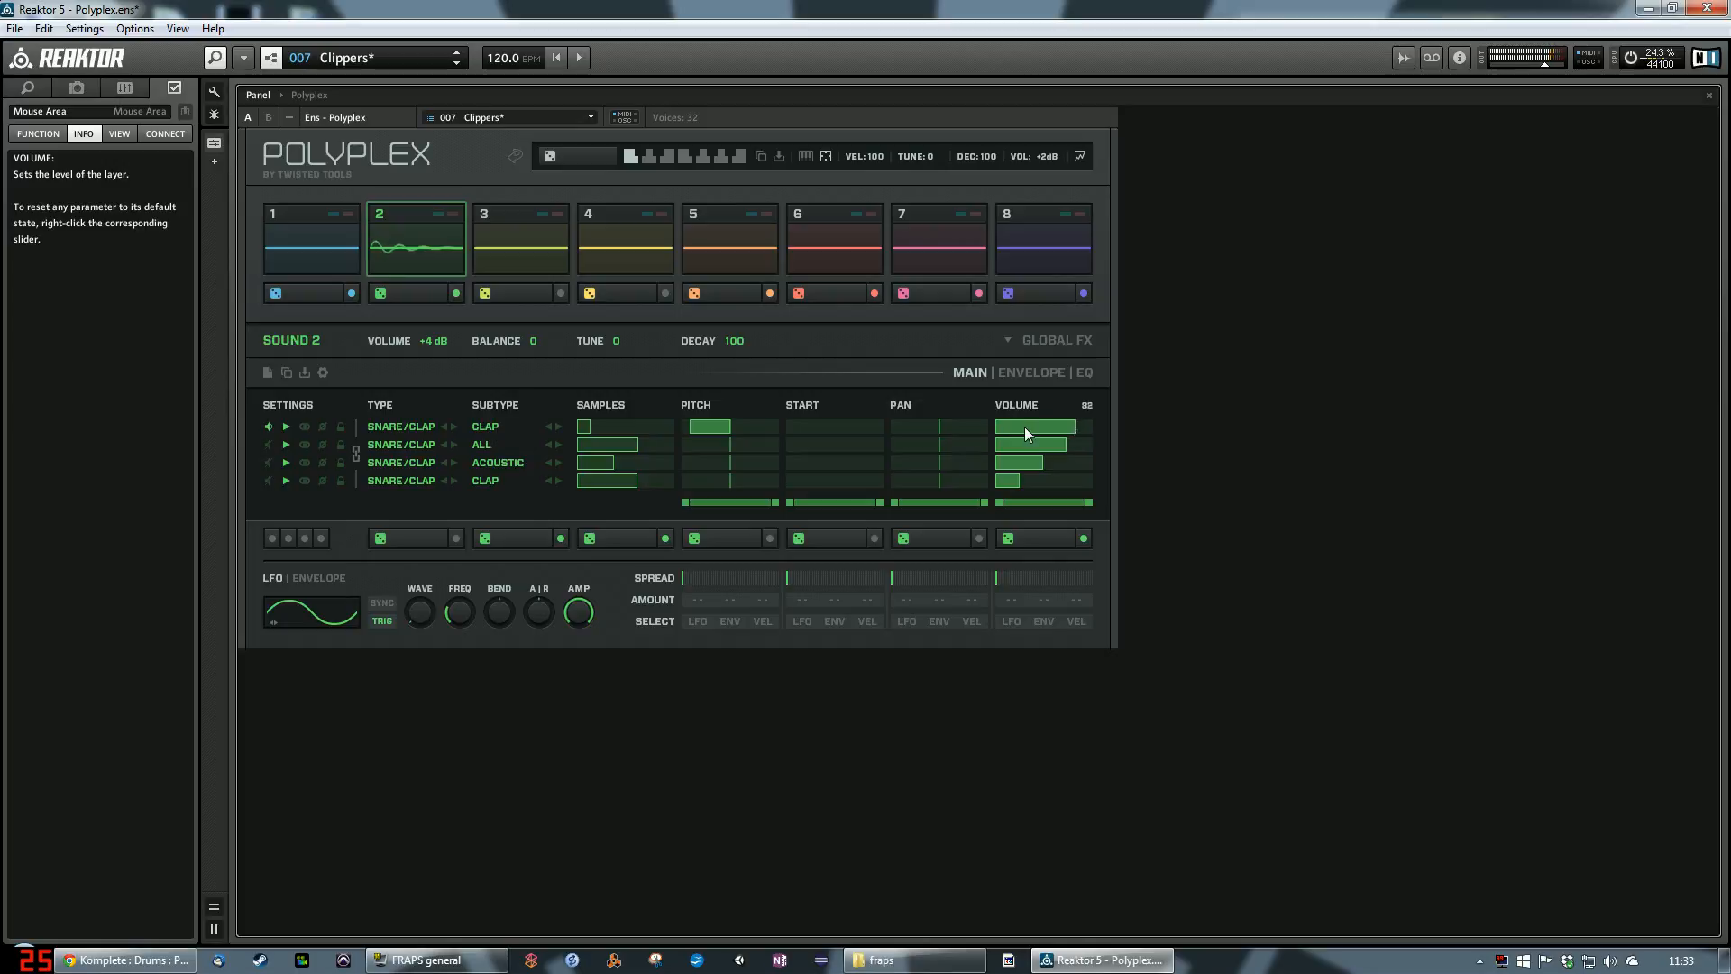
Step: Adjust the first layer's envelope, keeping delay and attack minimal and making the decay very short
left_click(1032, 372)
mouse_move(701, 428)
left_mouse_down()
mouse_move(750, 426)
mouse_move(683, 432)
left_mouse_up()
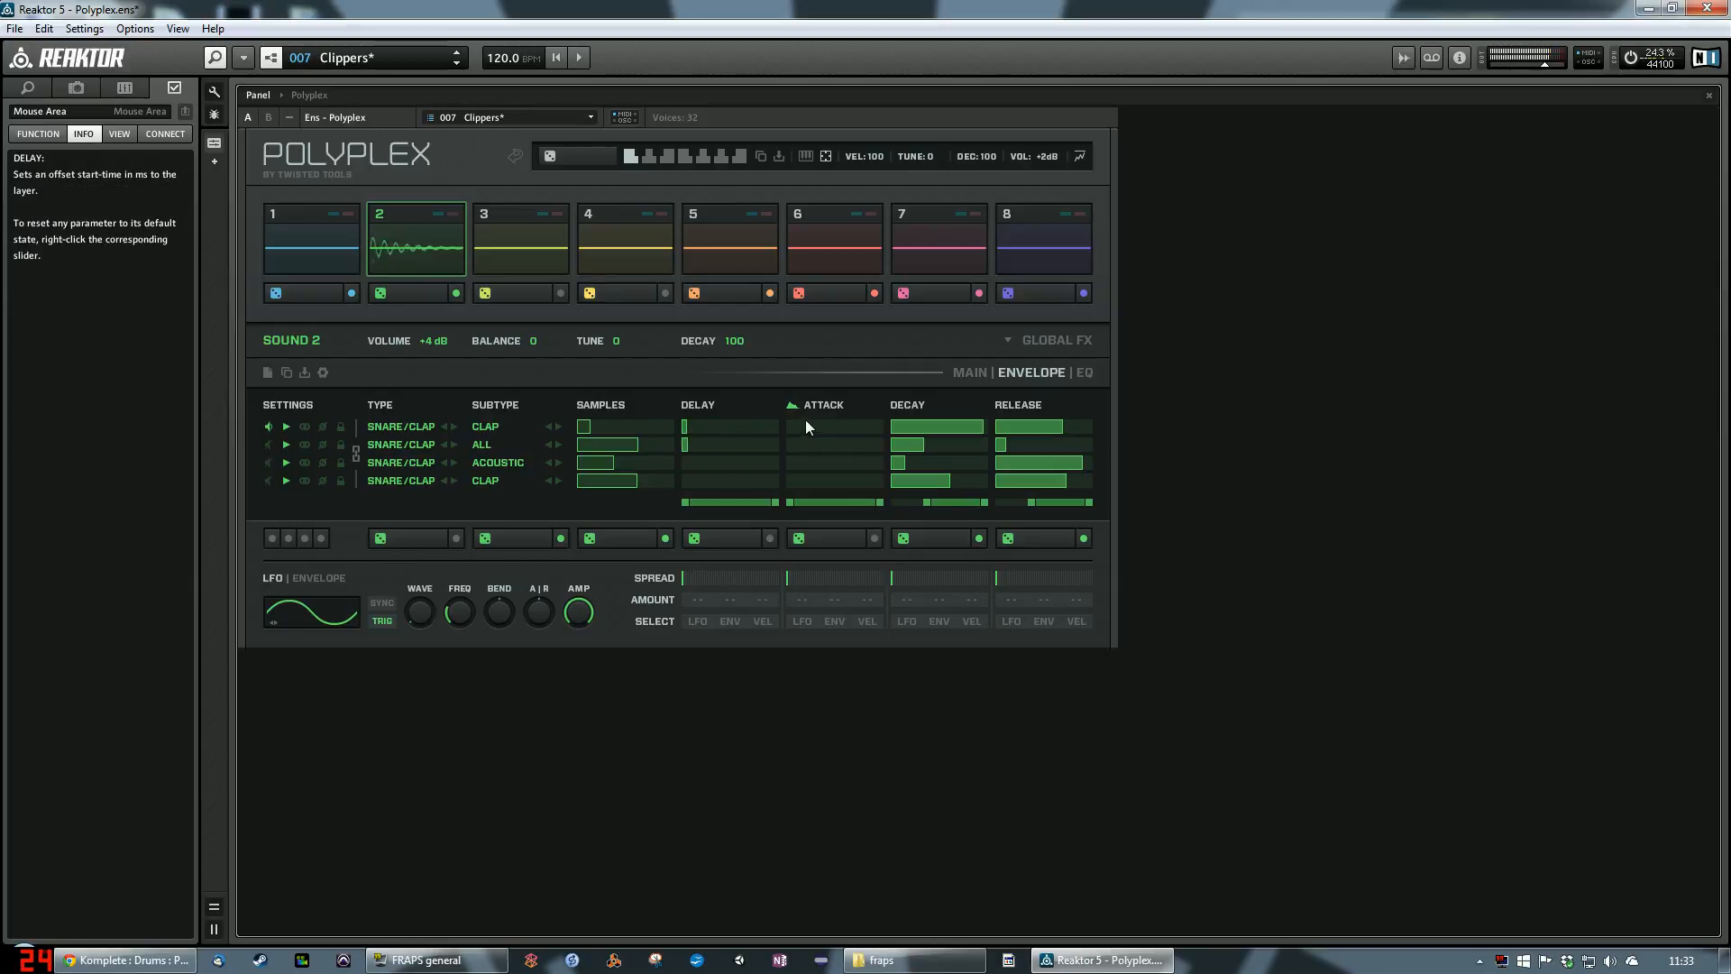
mouse_move(798, 425)
left_mouse_down()
mouse_move(836, 429)
mouse_move(785, 428)
left_mouse_up()
mouse_move(914, 429)
left_mouse_down()
mouse_move(898, 430)
mouse_move(1024, 429)
mouse_move(990, 430)
left_mouse_up()
left_click_drag(914, 428, 900, 427)
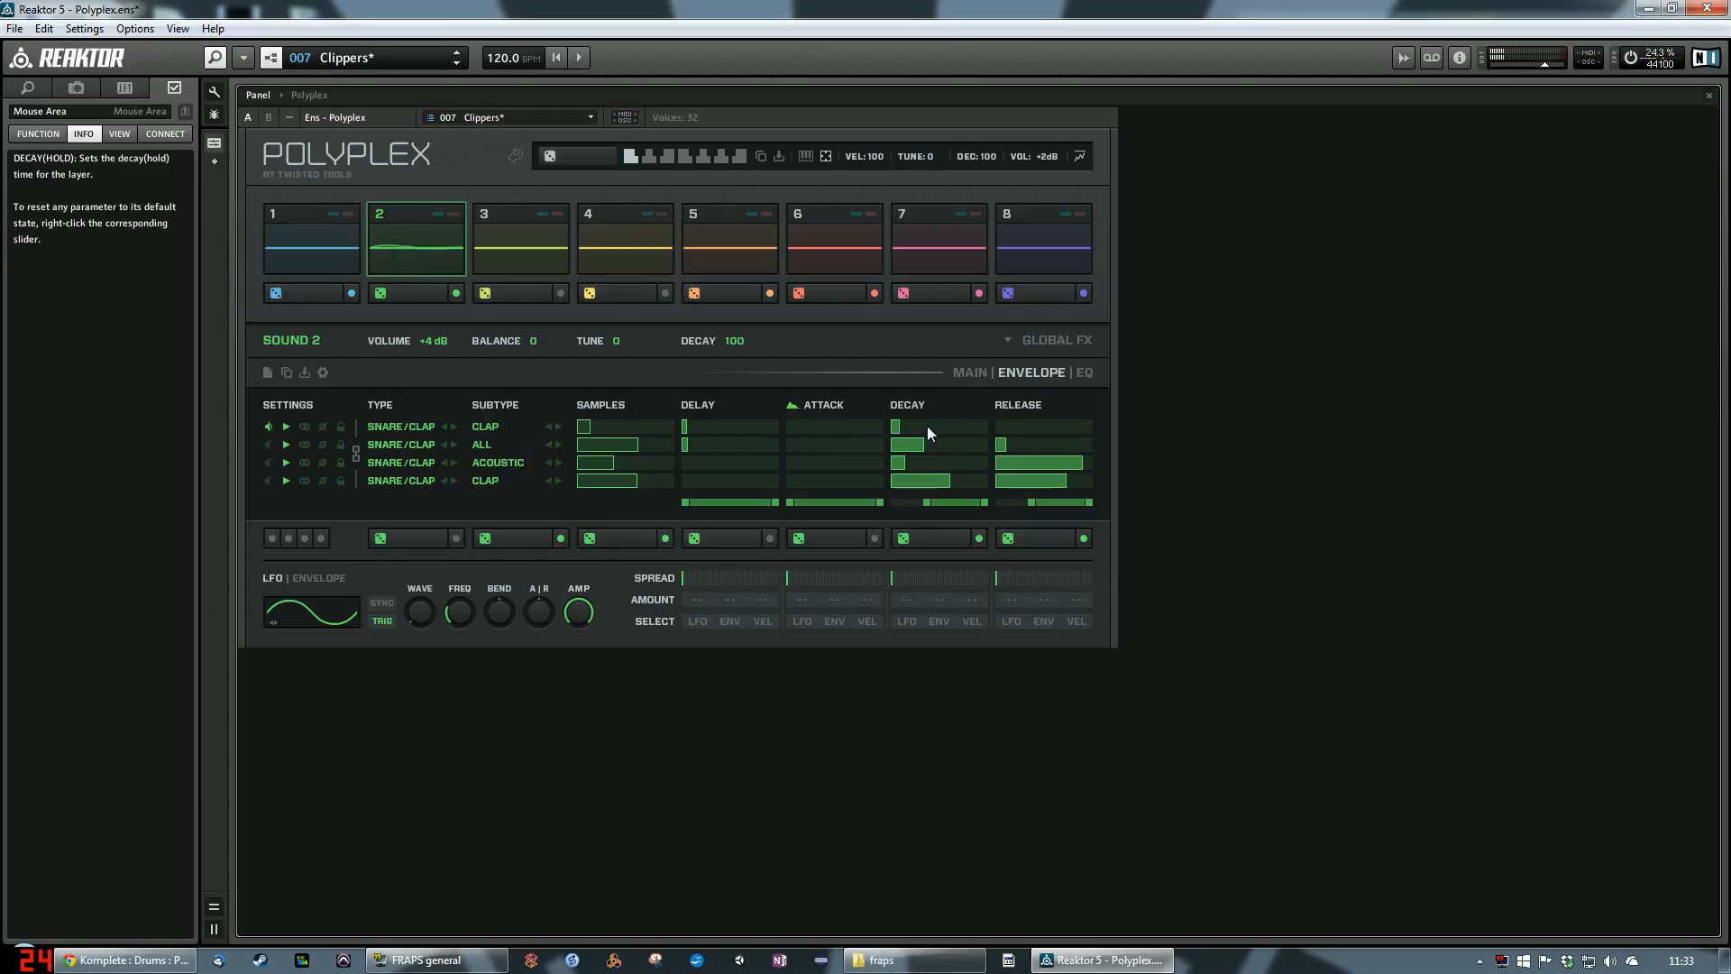
Step: Adjust the first layer's EQ with reduced low gain and maximum high gain, and return to the main parameters
left_click(1079, 373)
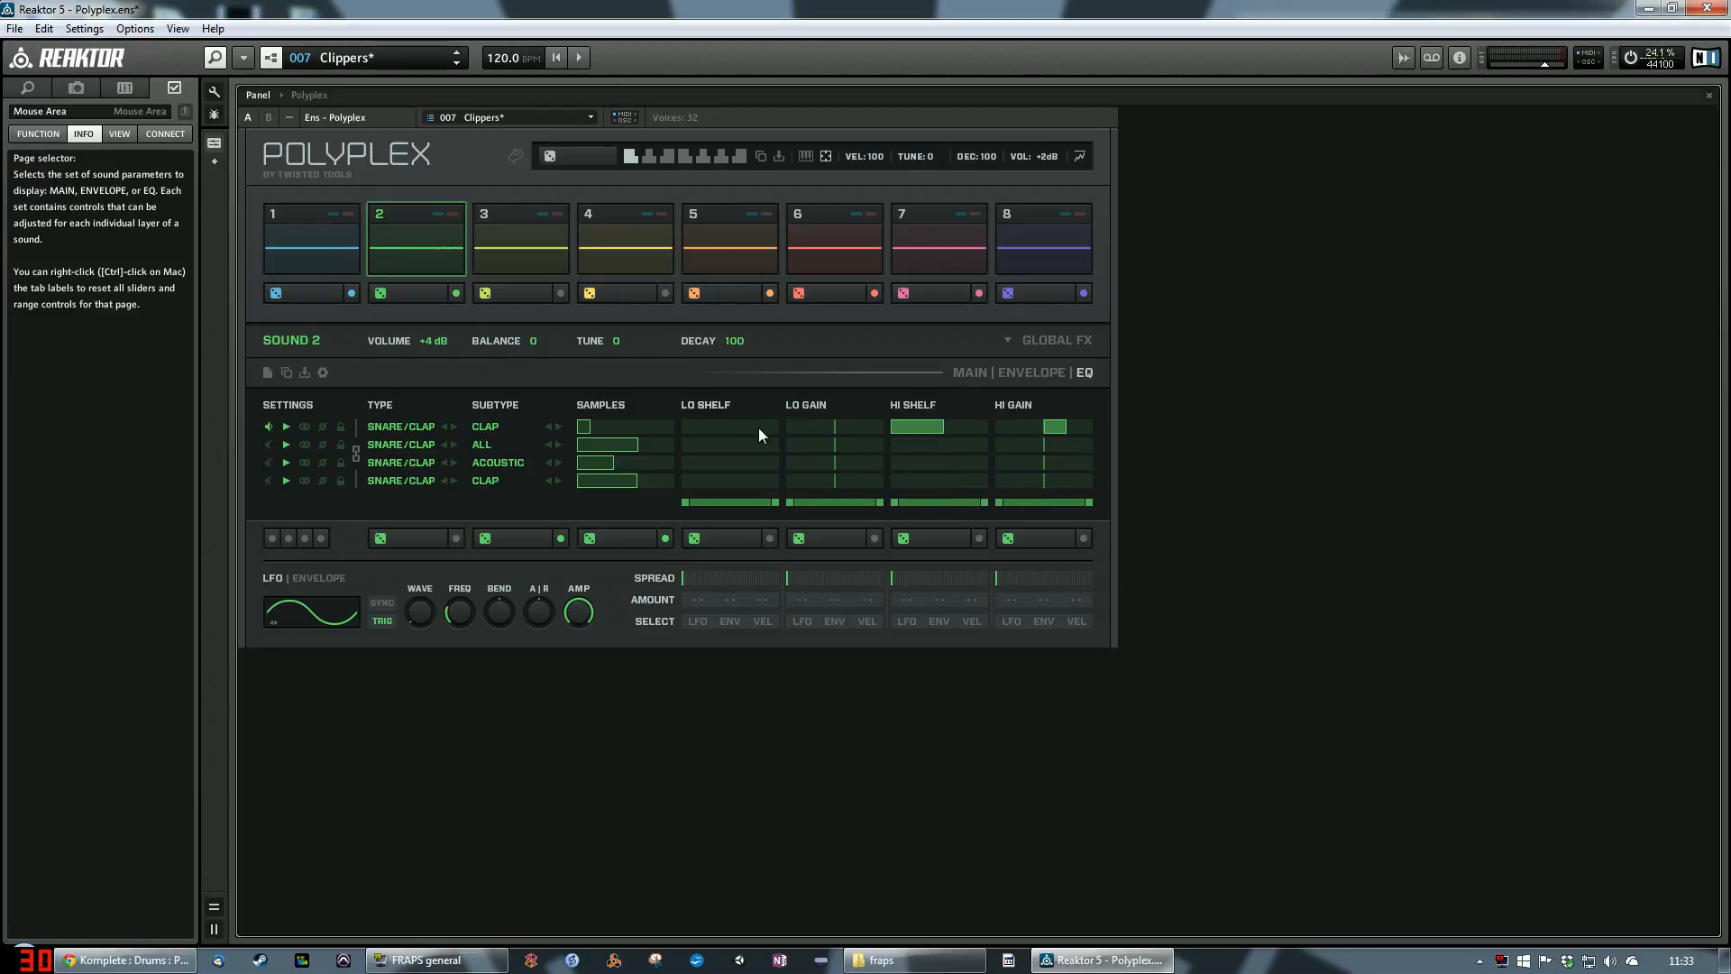
left_click_drag(716, 427, 1047, 433)
left_click_drag(864, 426, 850, 431)
left_click_drag(969, 431, 702, 429)
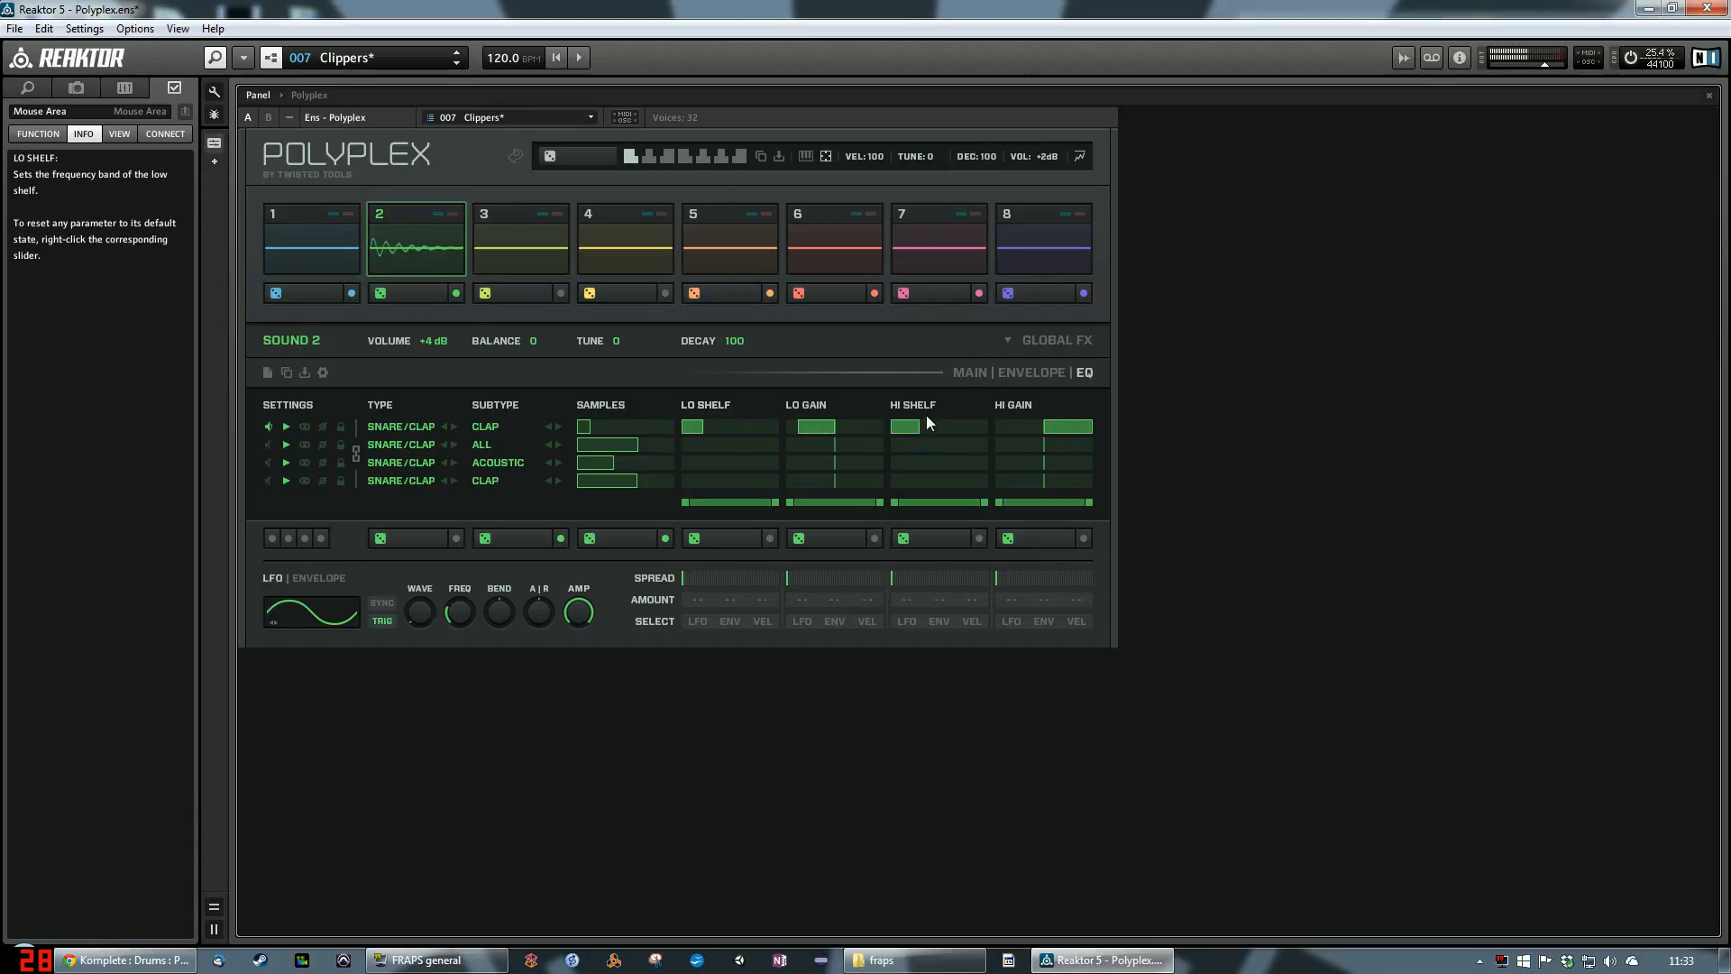
left_click(978, 375)
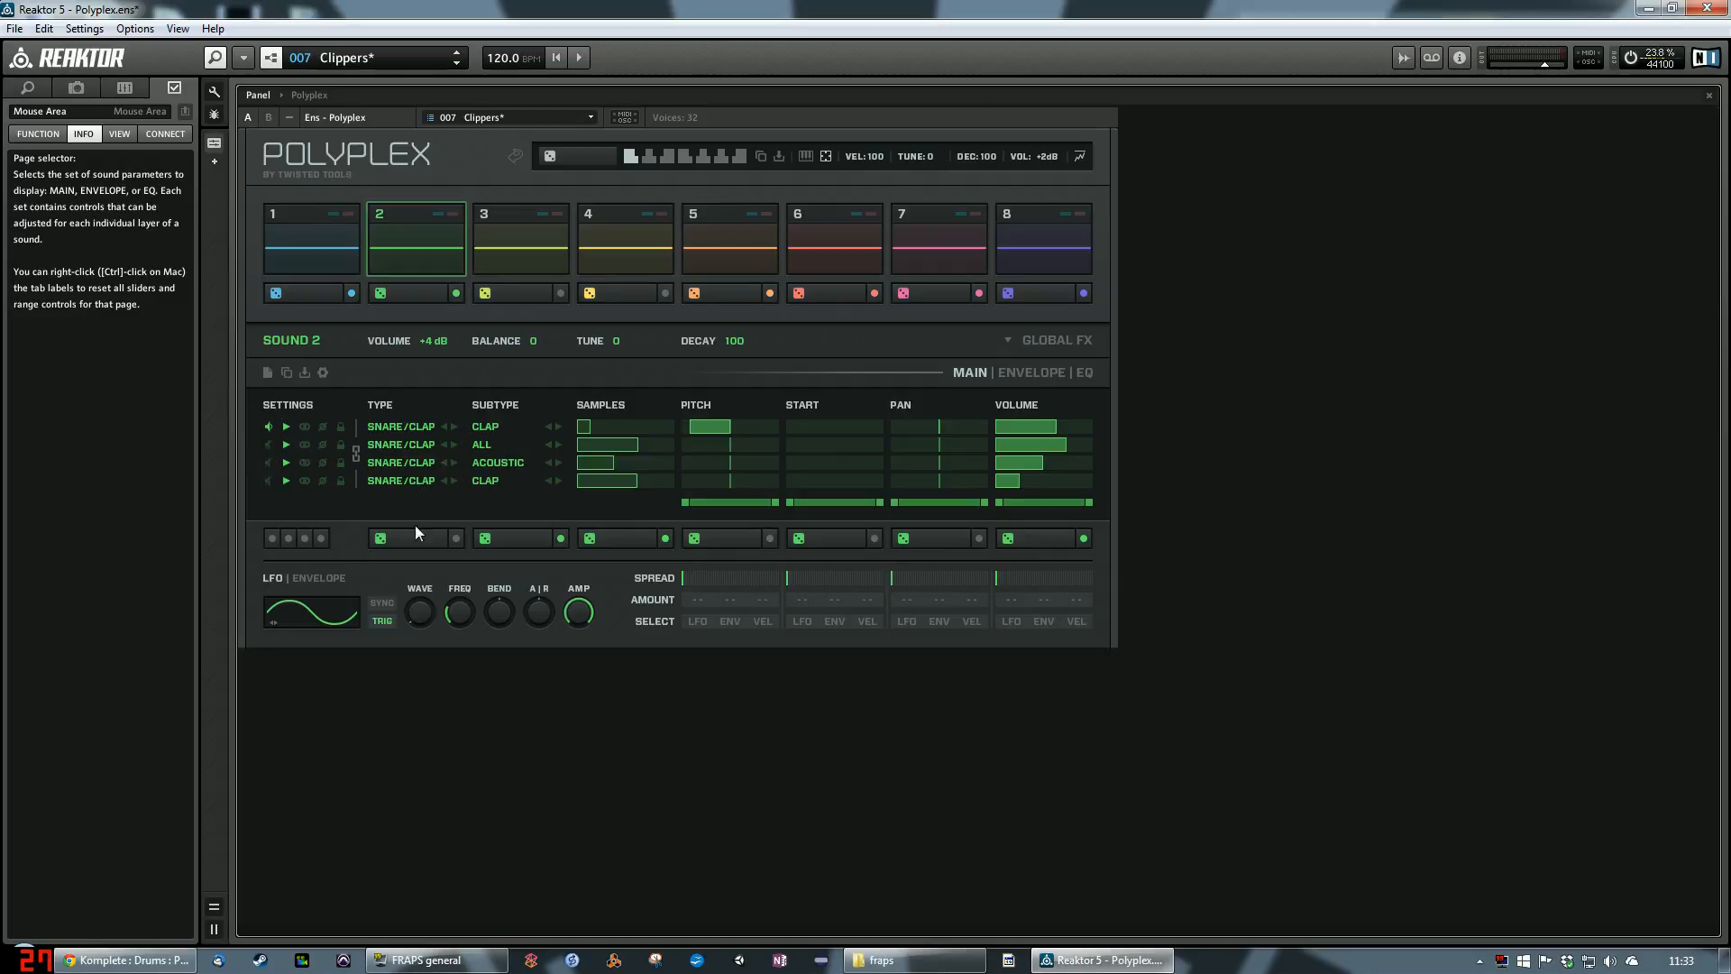
Step: Switch sound 2's layers 2 to 4 back on and randomize the sound several times
left_click(266, 447)
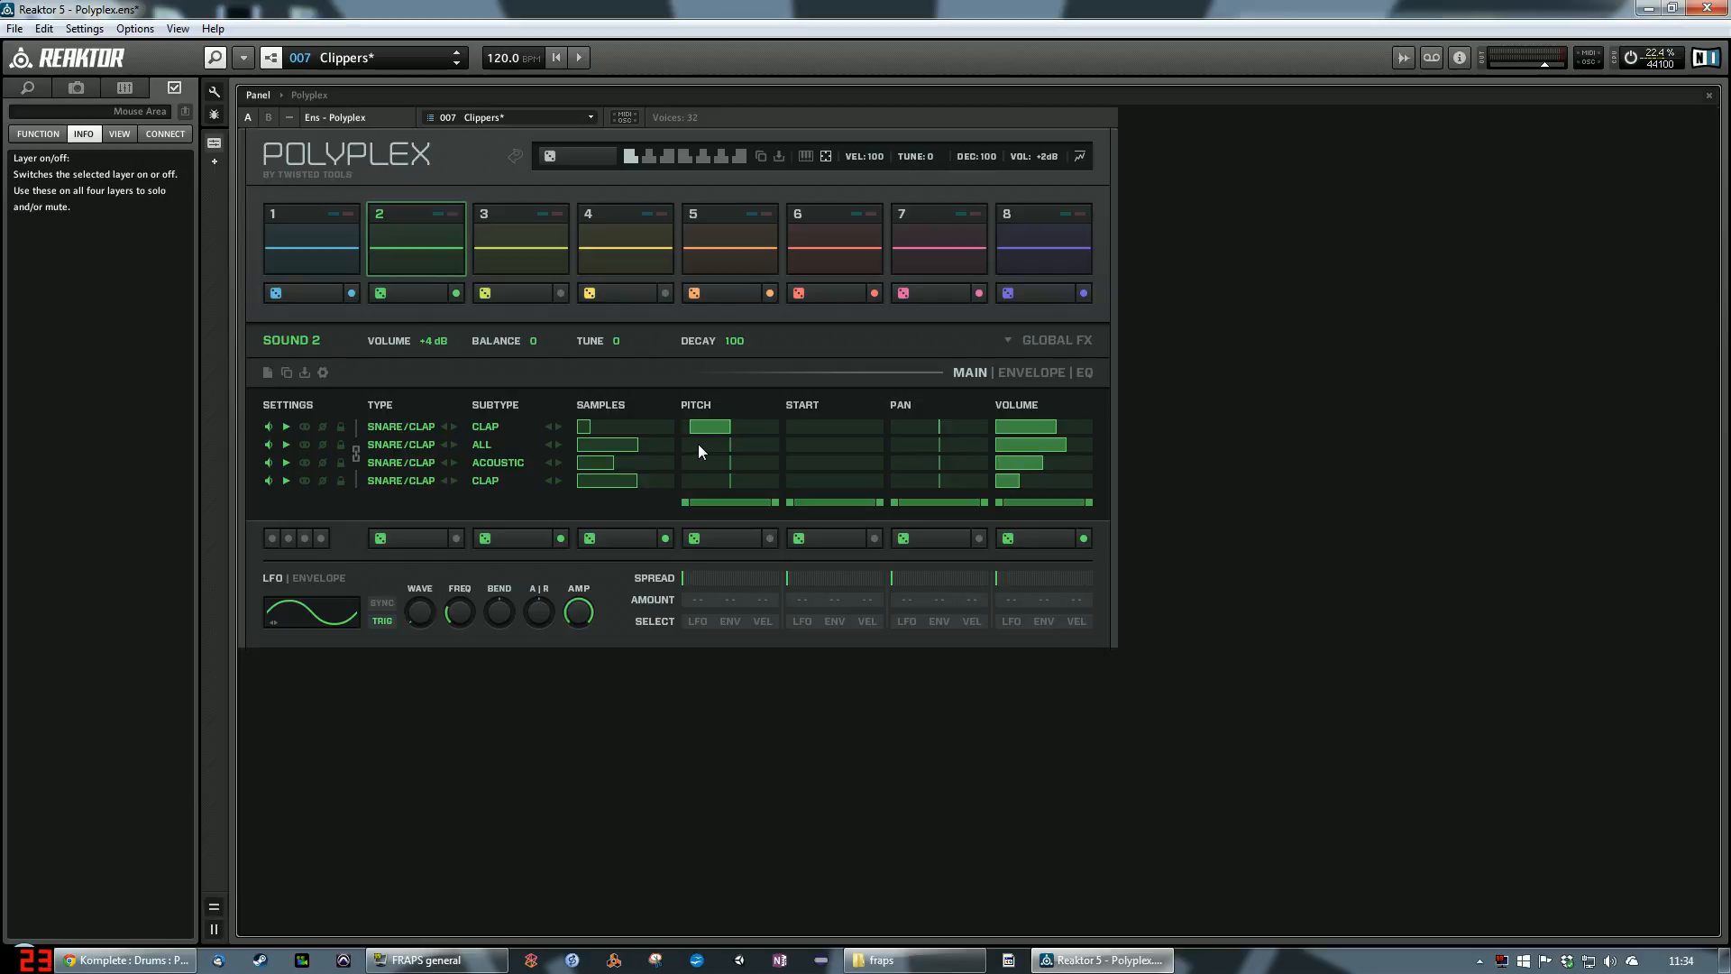
left_click(428, 290)
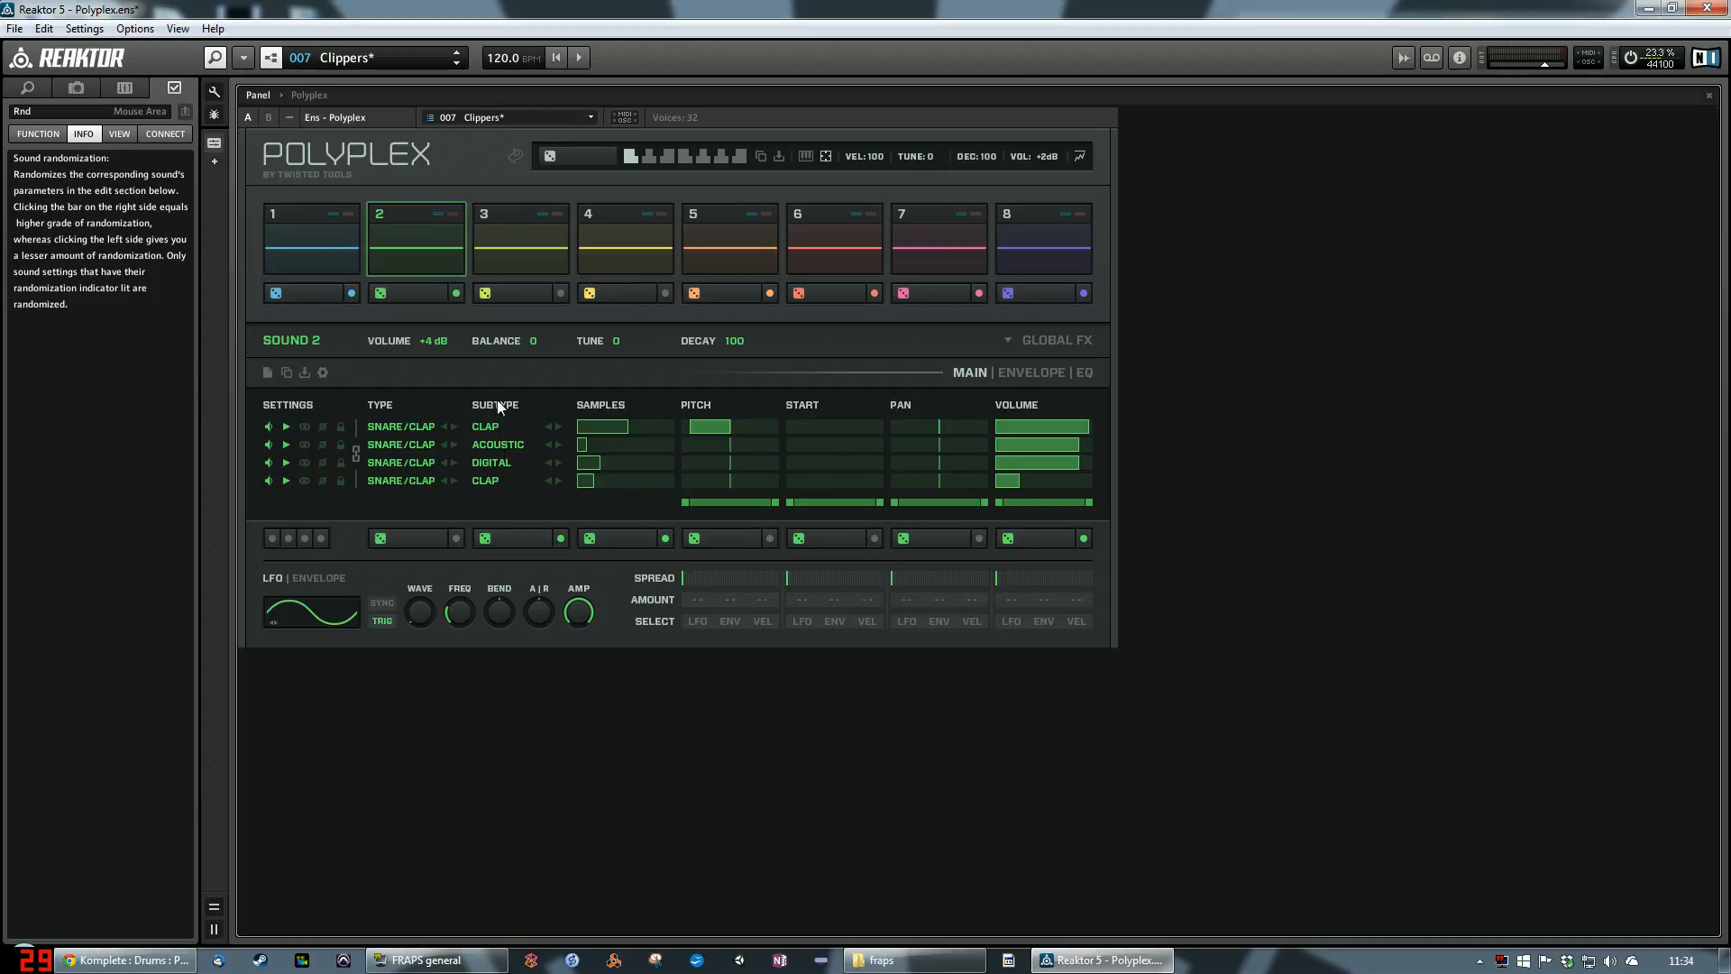
left_click(418, 301)
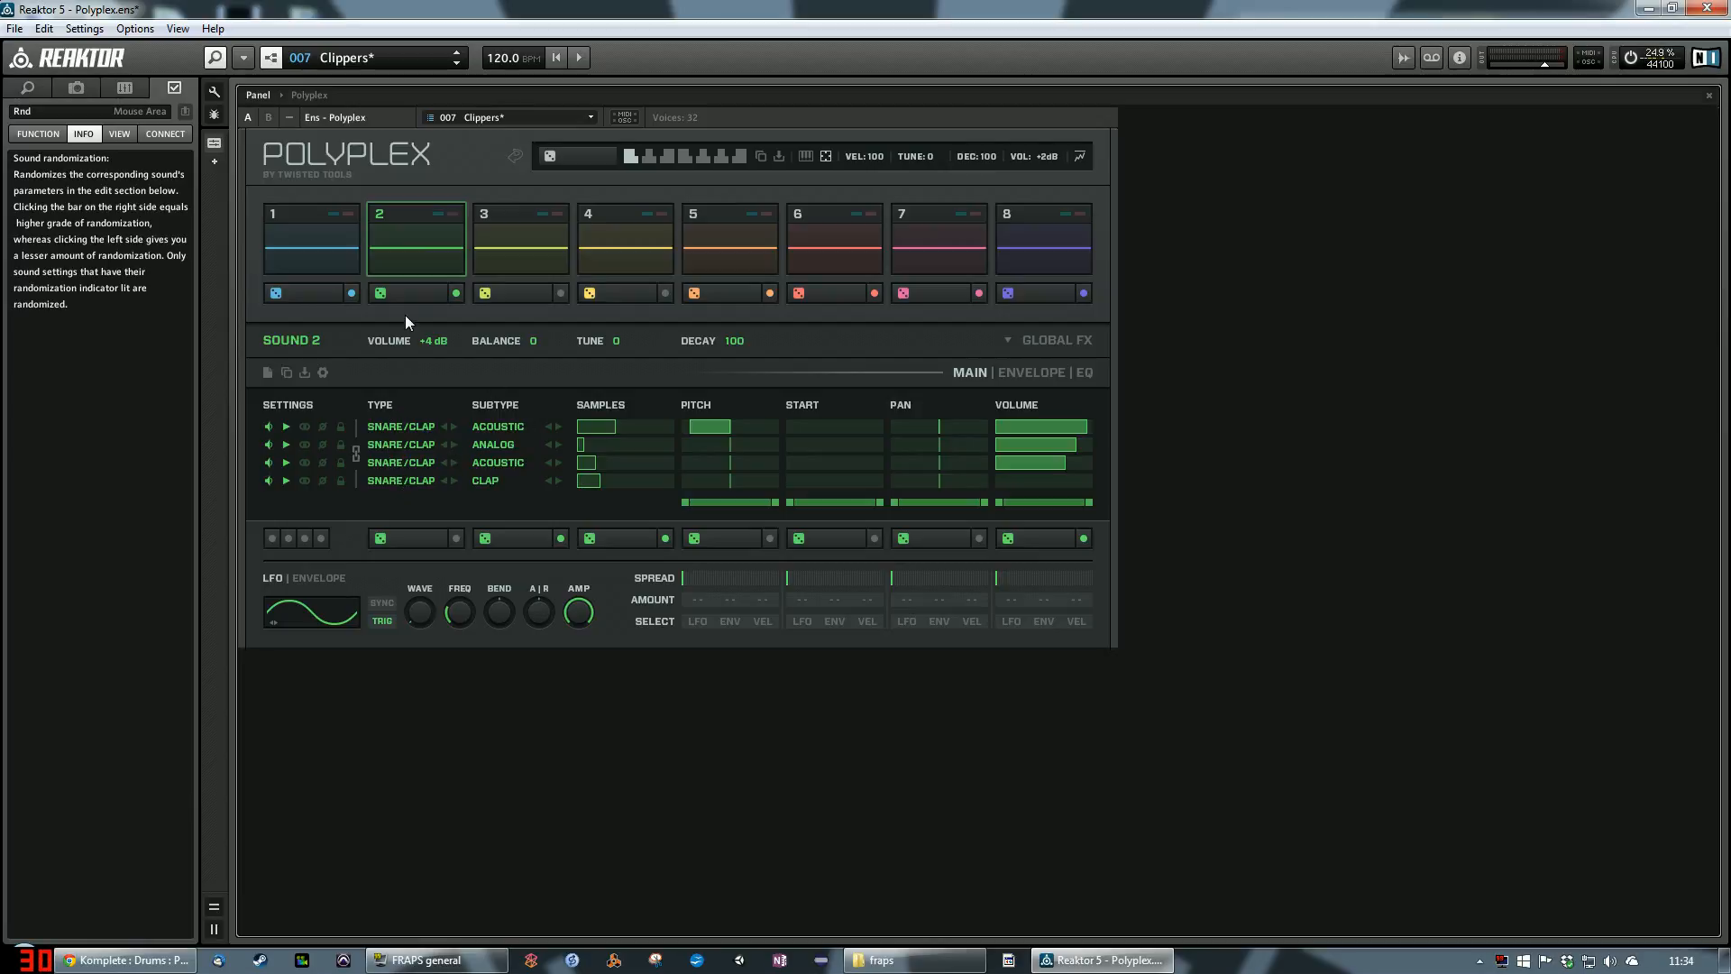
left_click(413, 292)
left_click(416, 294)
left_click(417, 294)
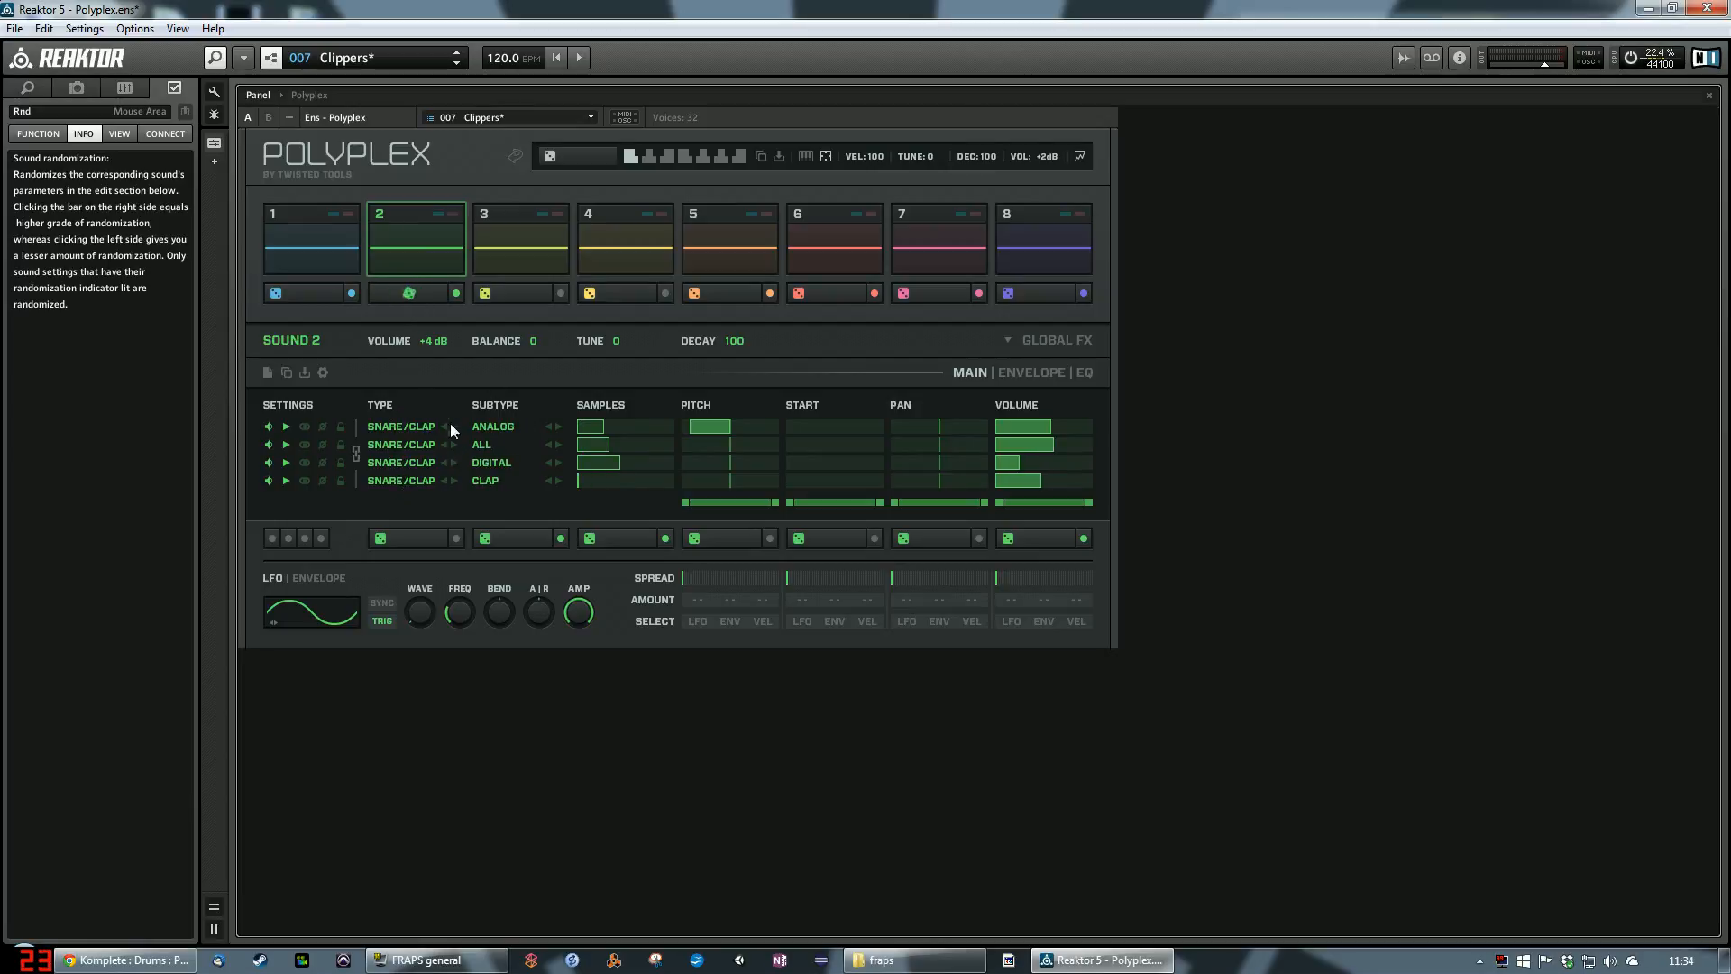
Step: Include the sample type in sound 2's randomization and randomize the sound repeatedly
left_click(457, 538)
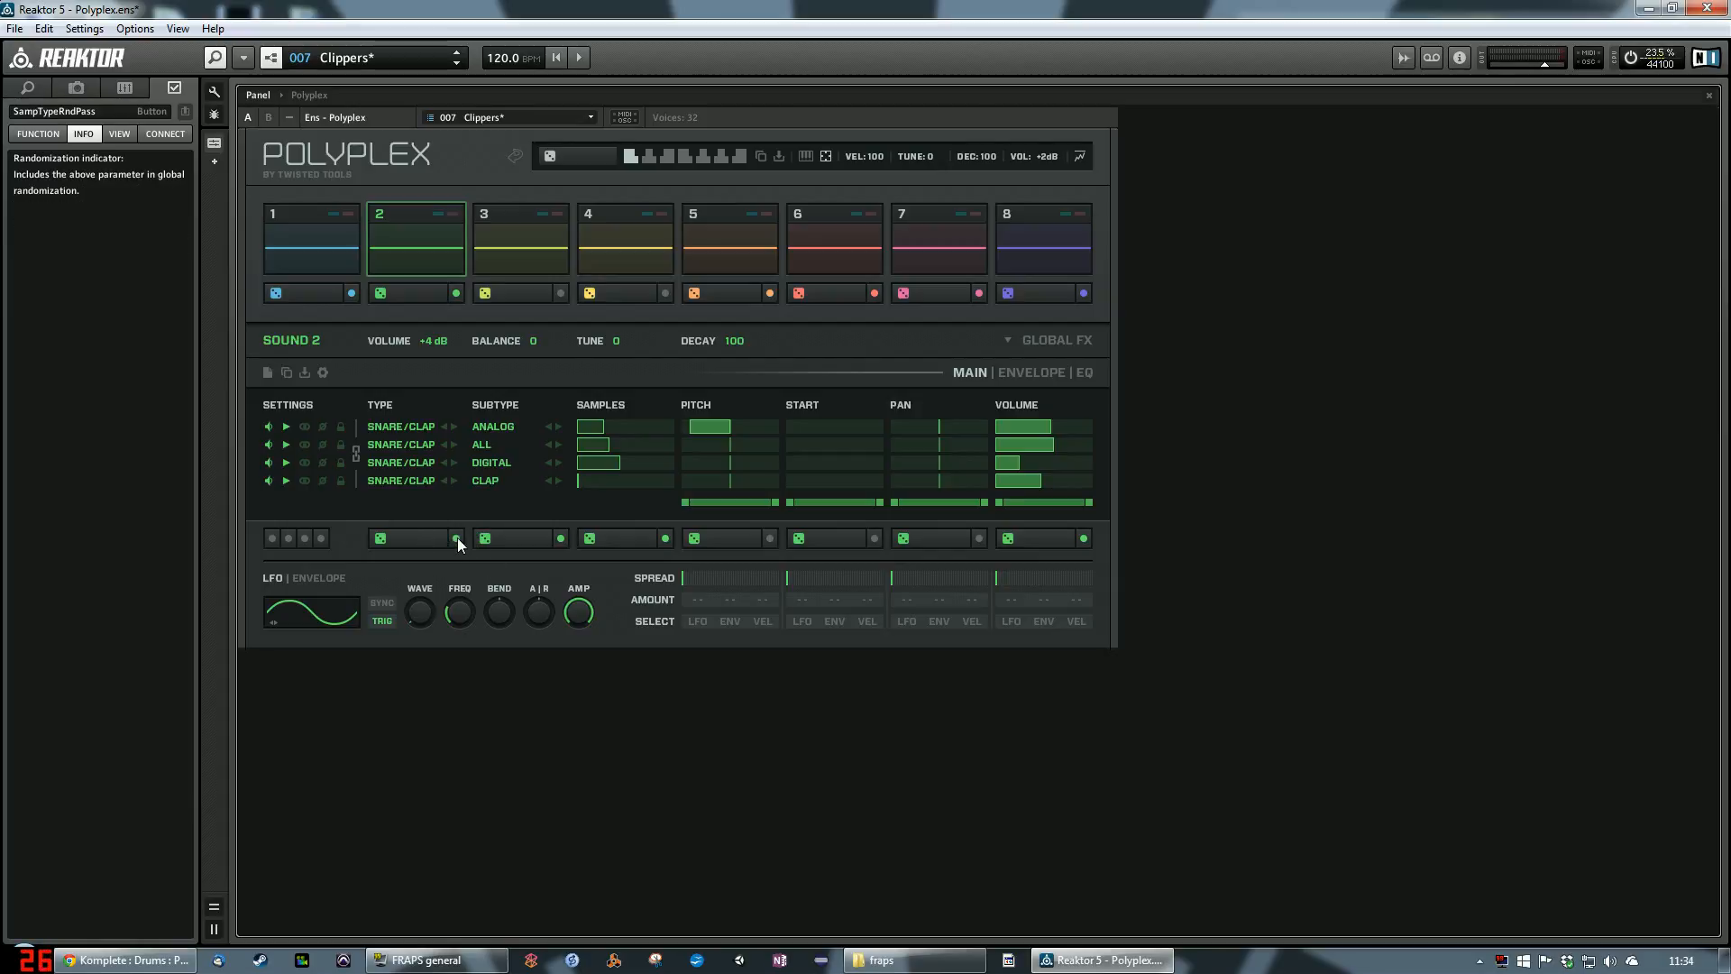
left_click(404, 297)
left_click(404, 297)
left_click(404, 297)
left_click(404, 297)
left_click(403, 296)
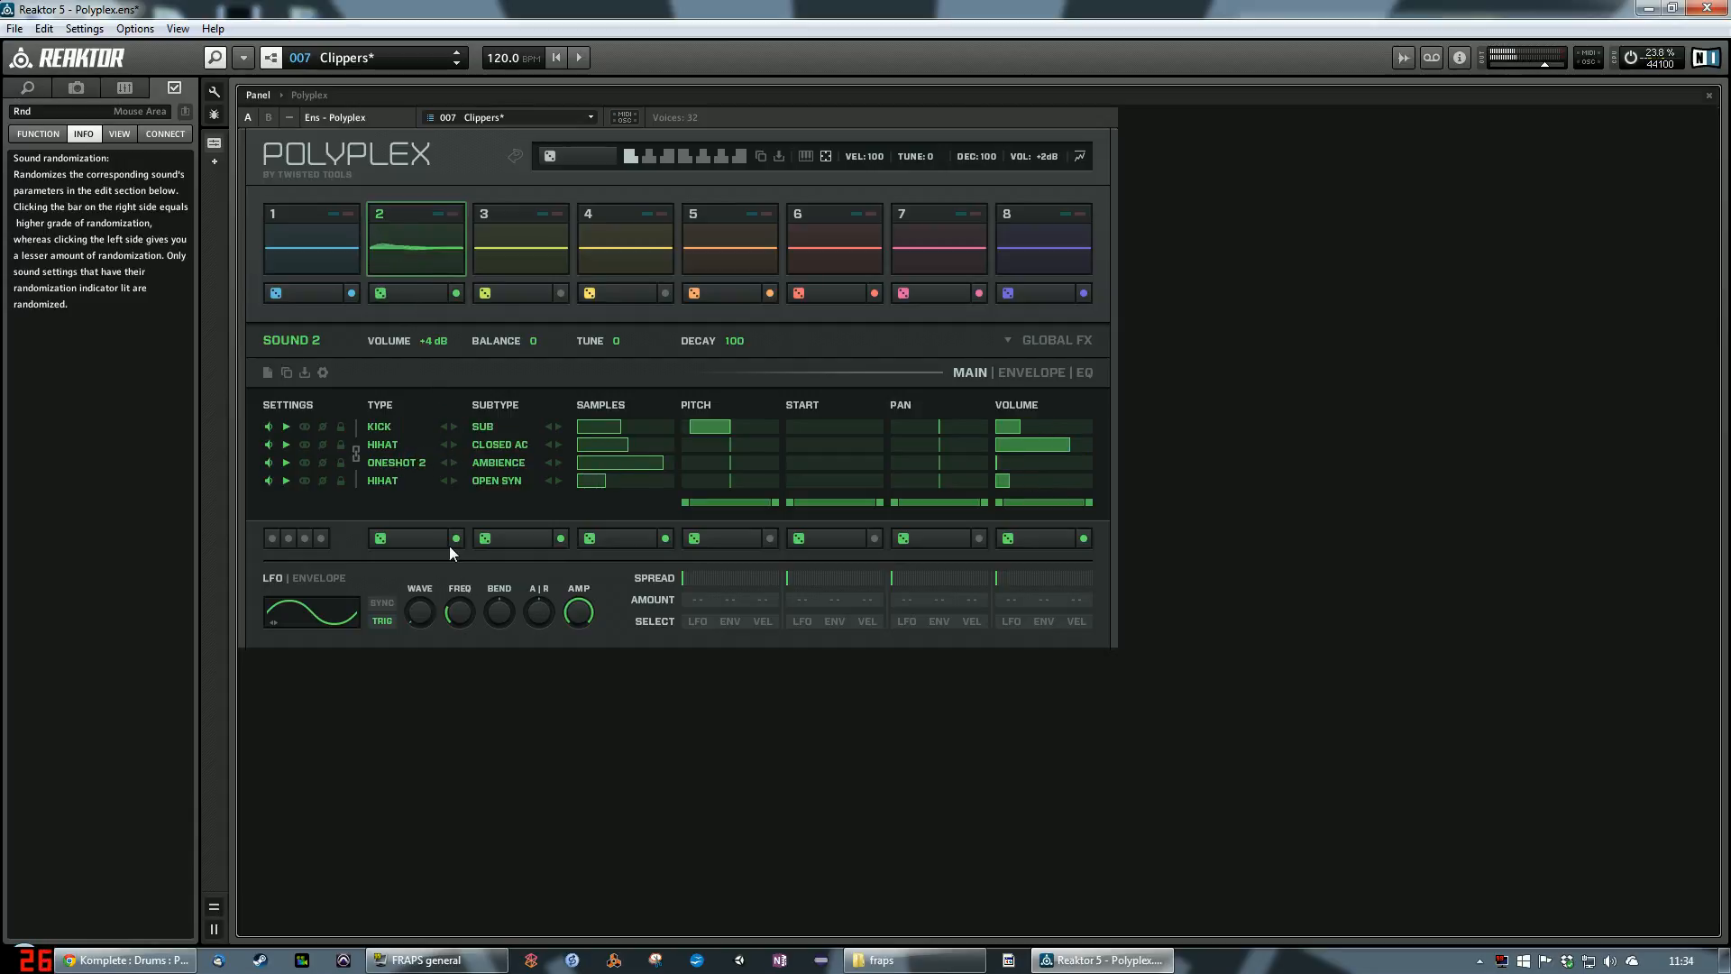
left_click(422, 295)
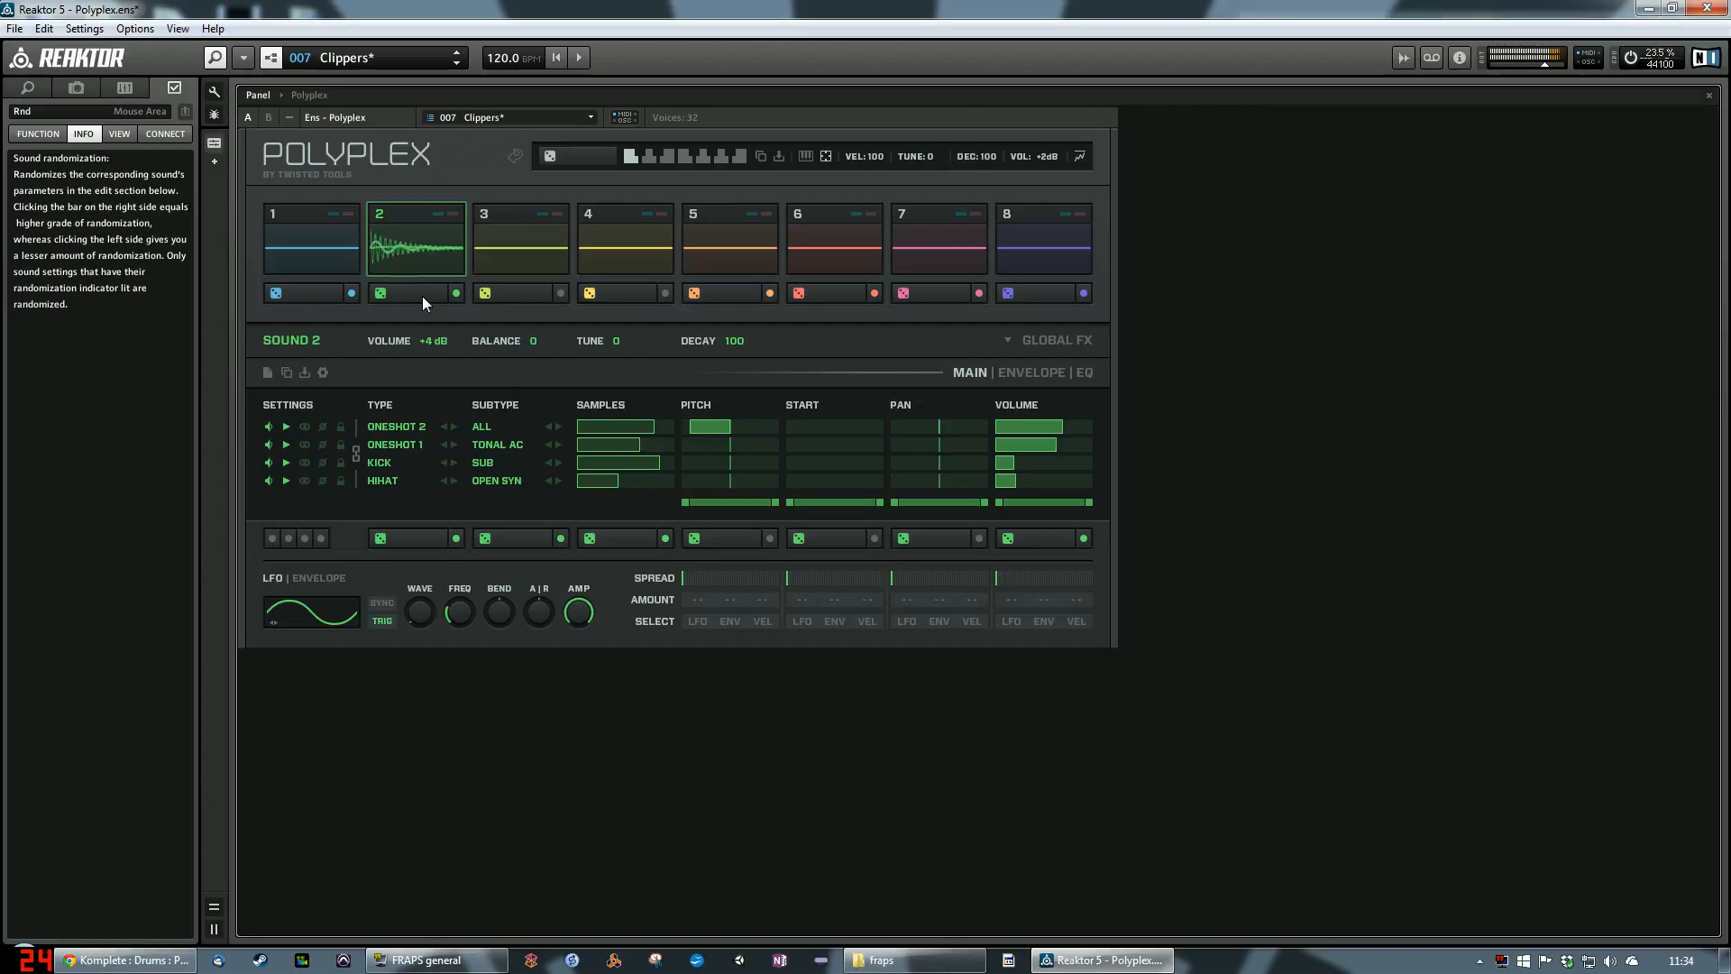
left_click(422, 296)
left_click(421, 296)
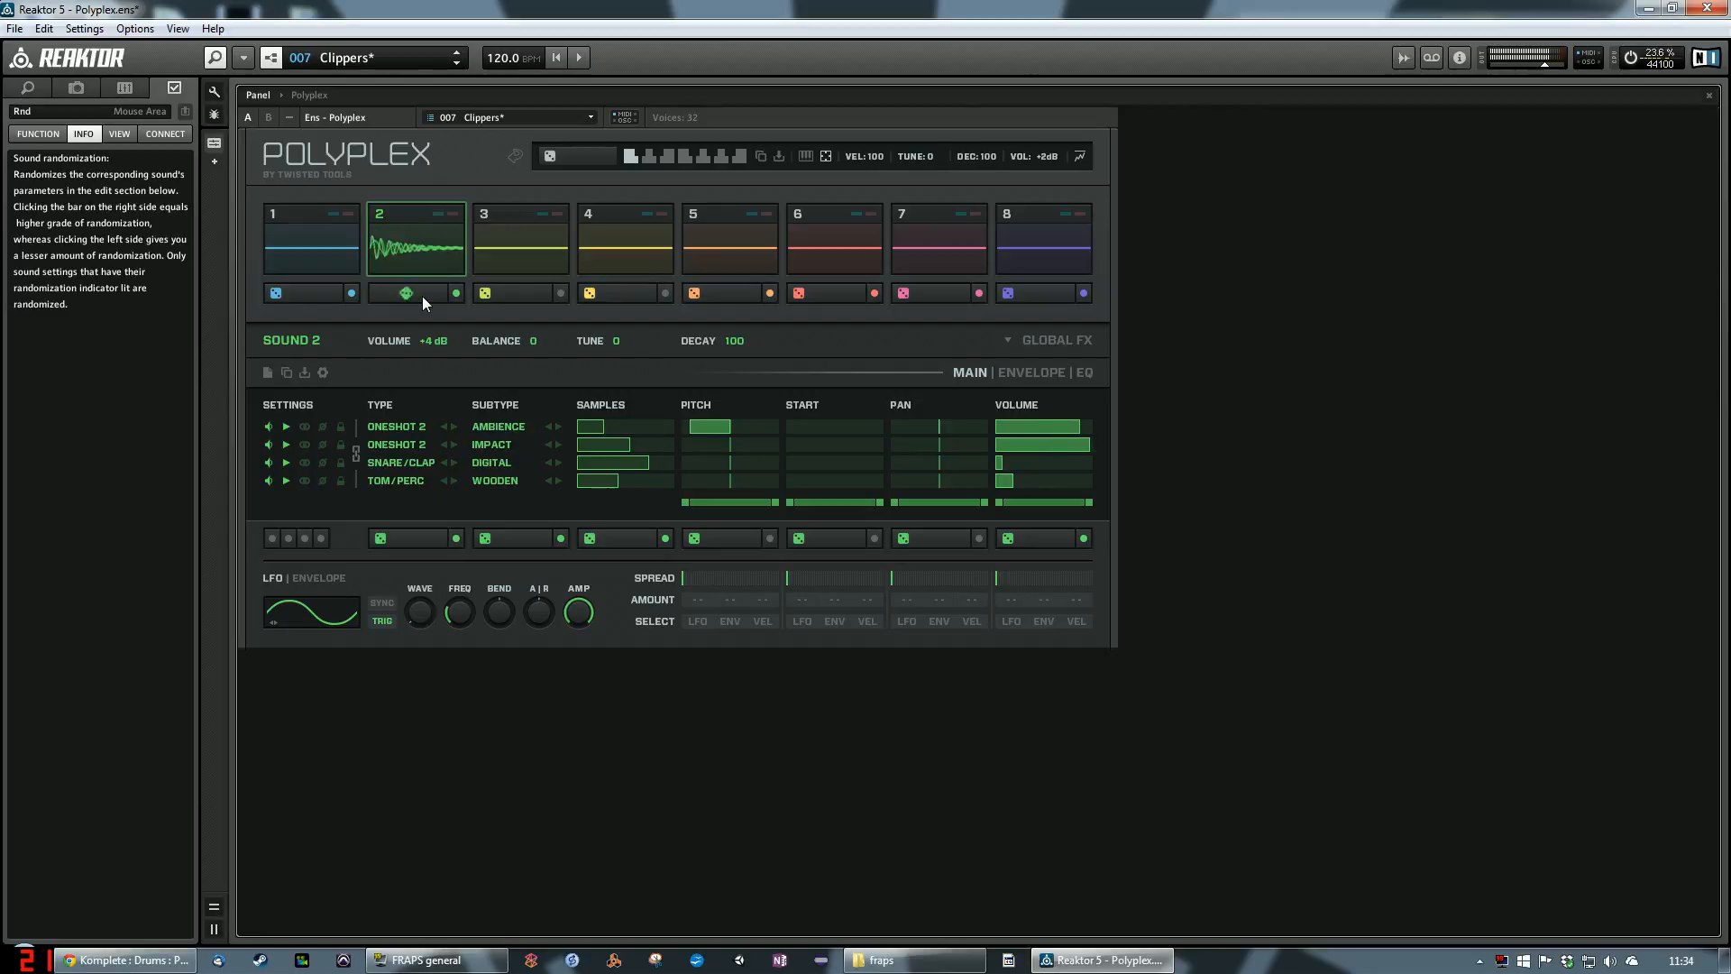
left_click(422, 296)
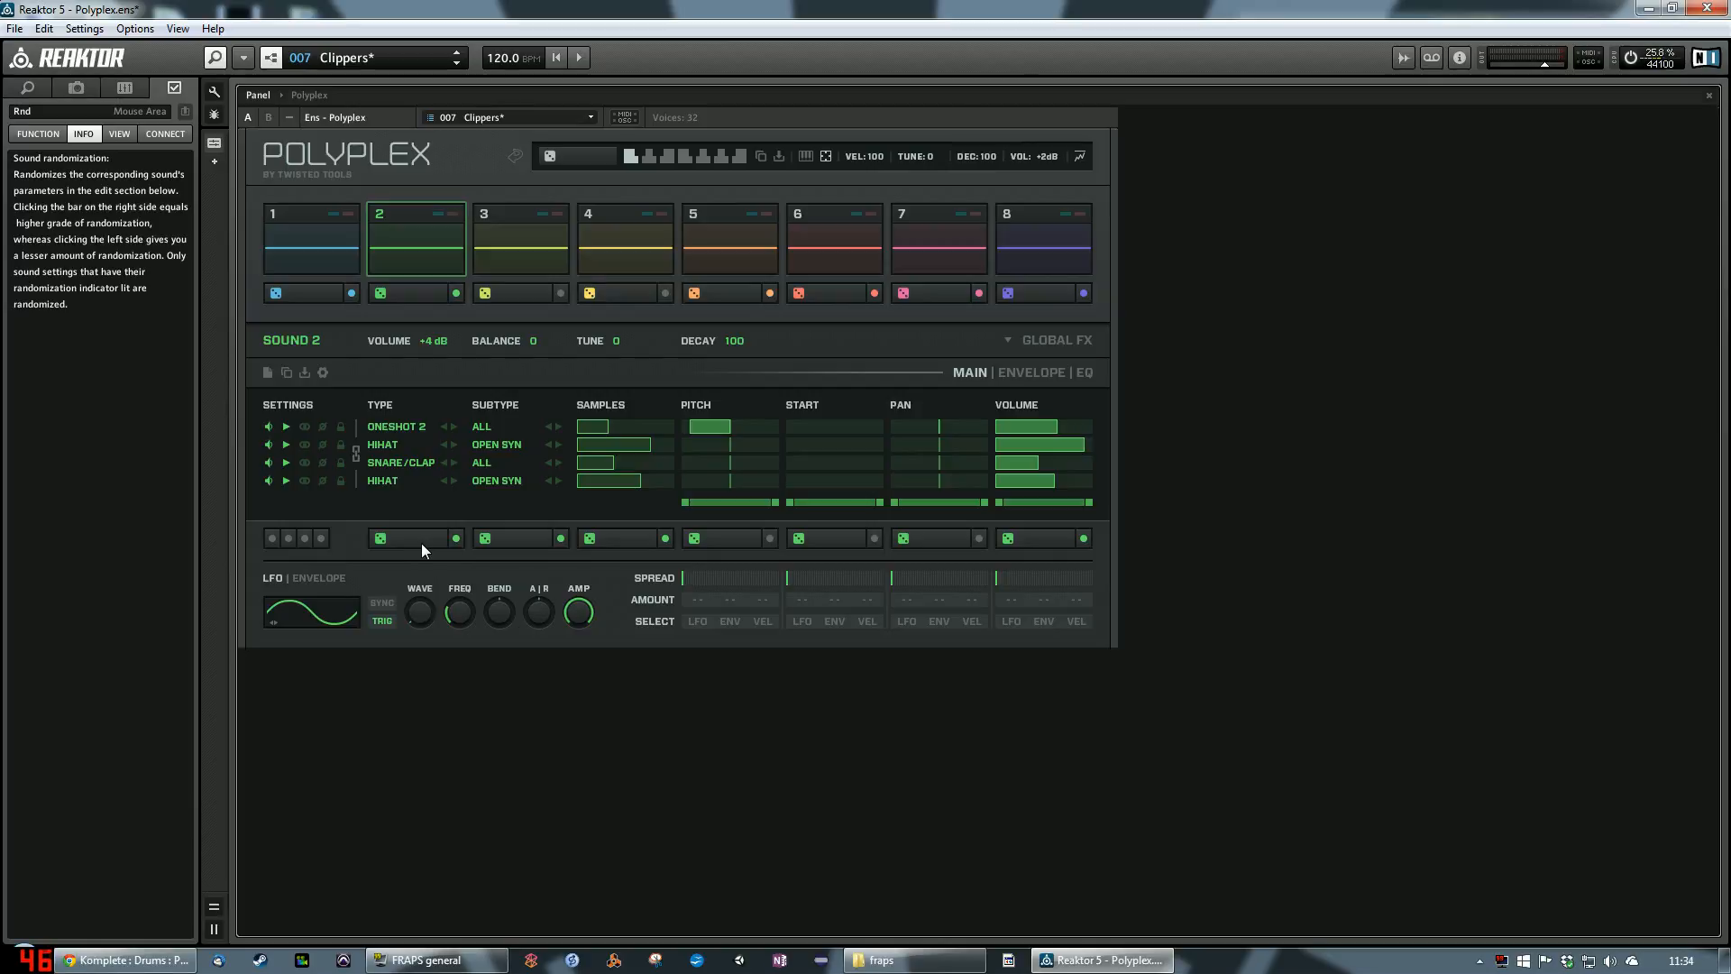
Step: Include the layer on/off setting in sound 2's randomization
left_click(274, 544)
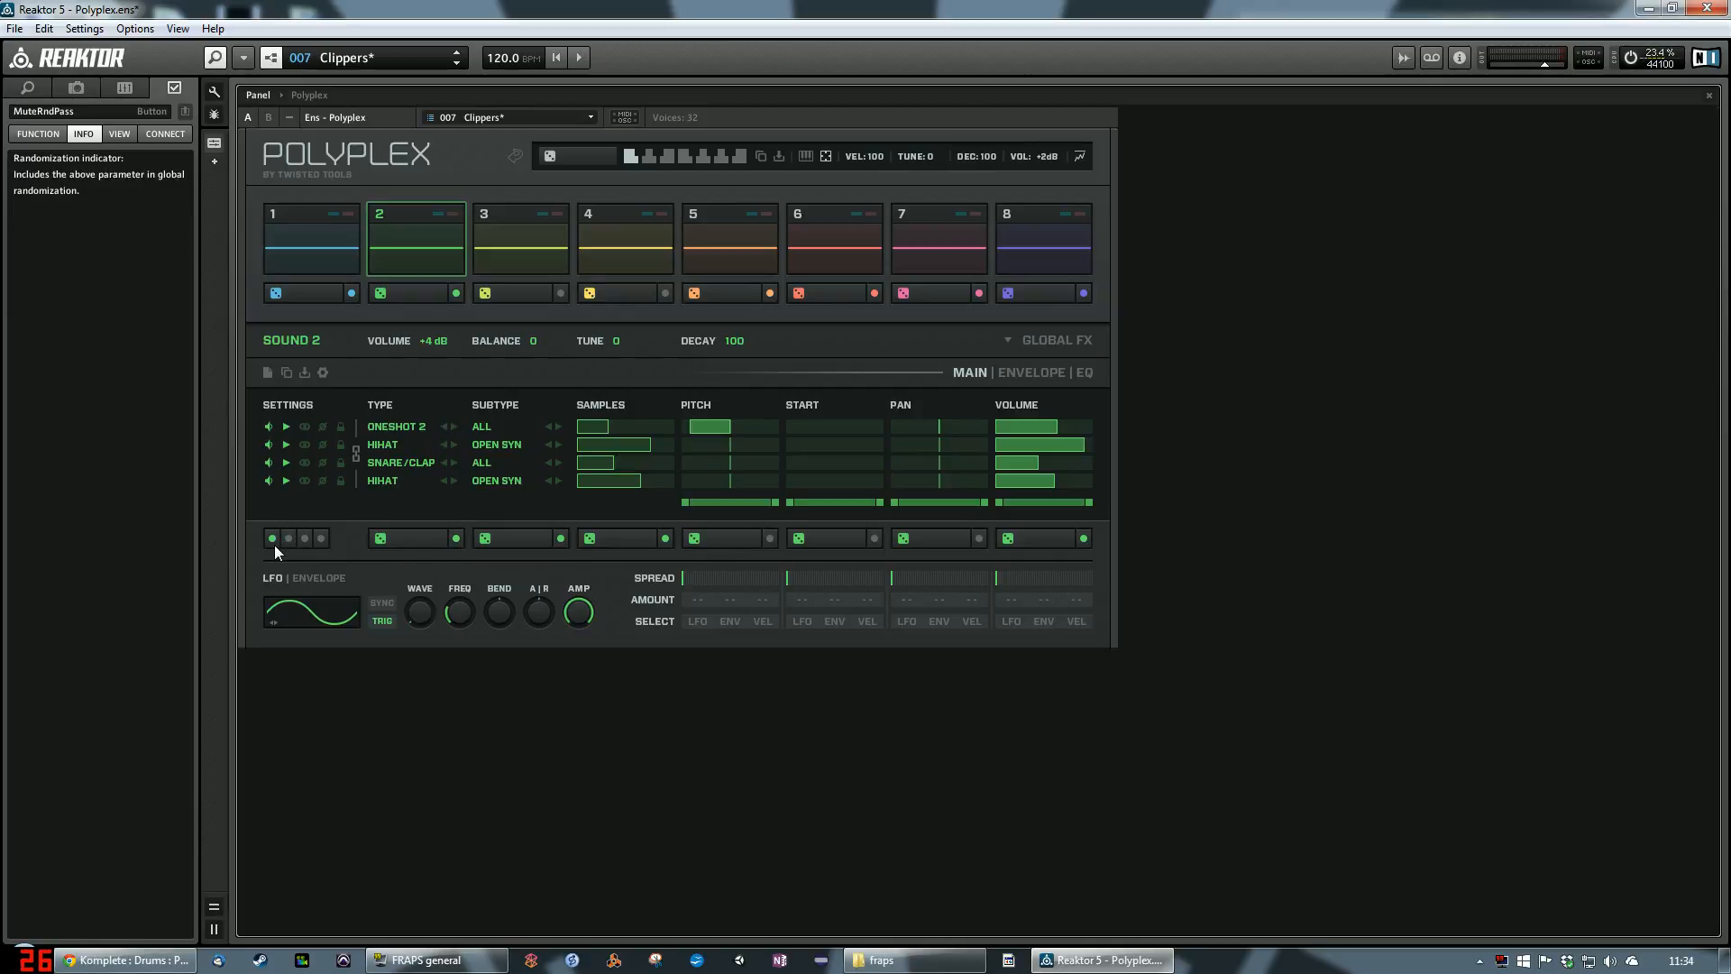
Step: Randomize sound 2, including its layers' reverse playback setting in the randomization for a further pass
left_click(408, 296)
left_click(419, 289)
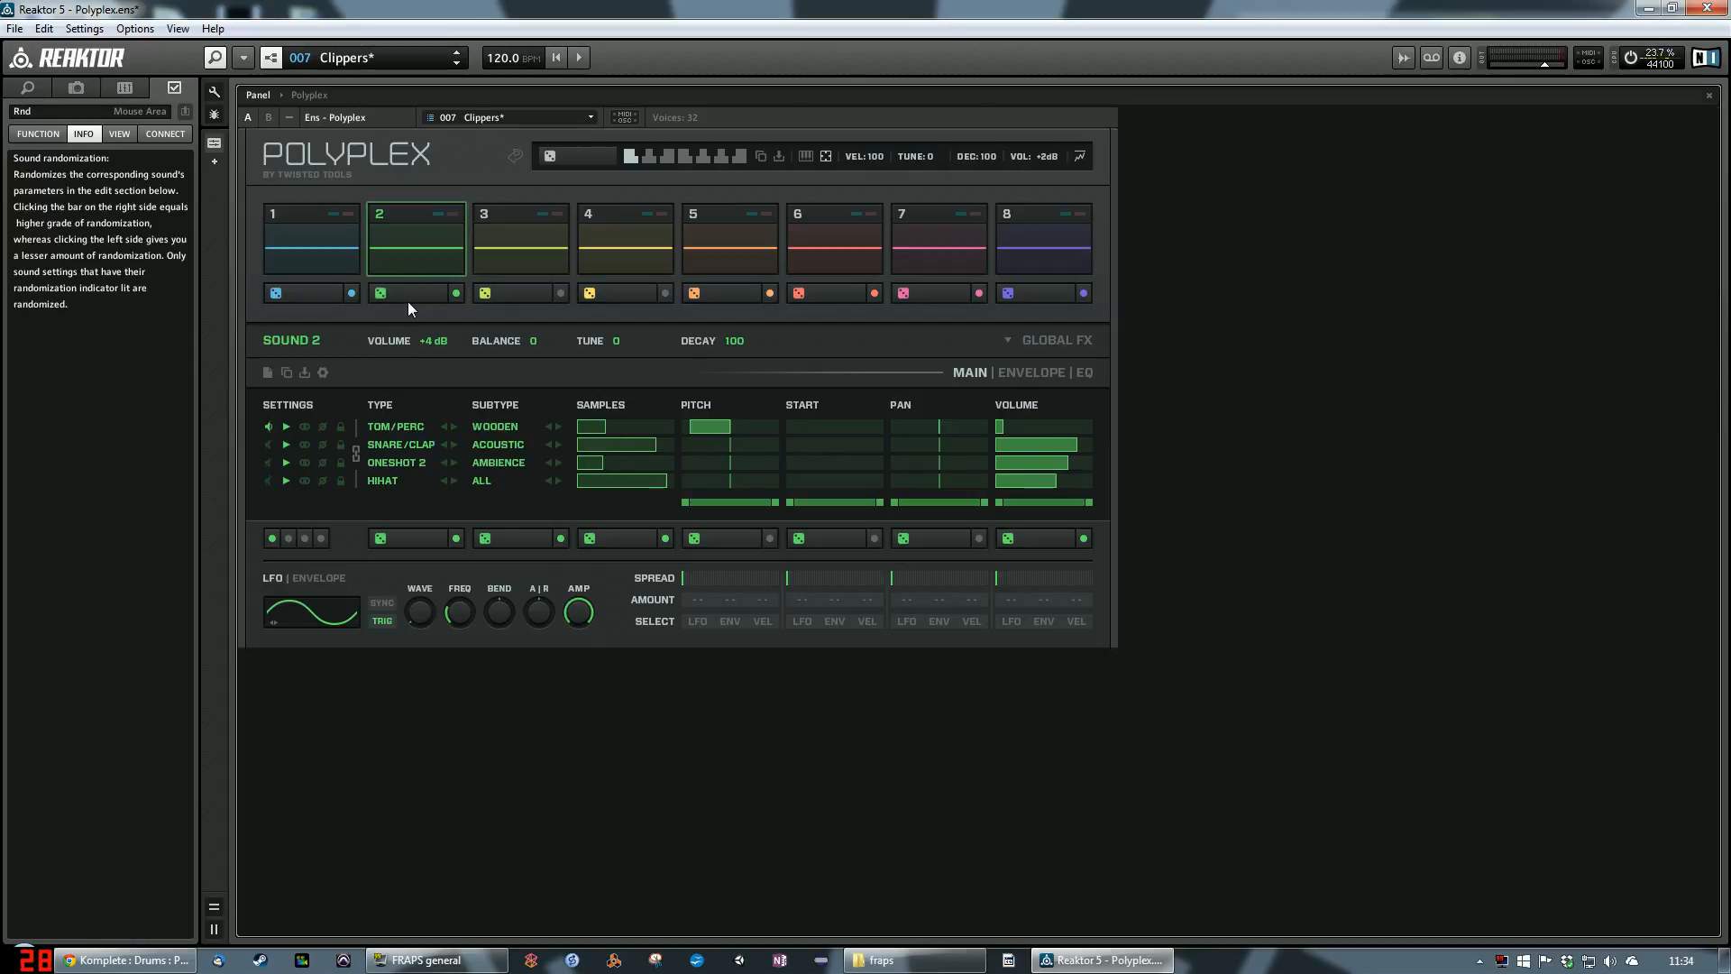
left_click(289, 541)
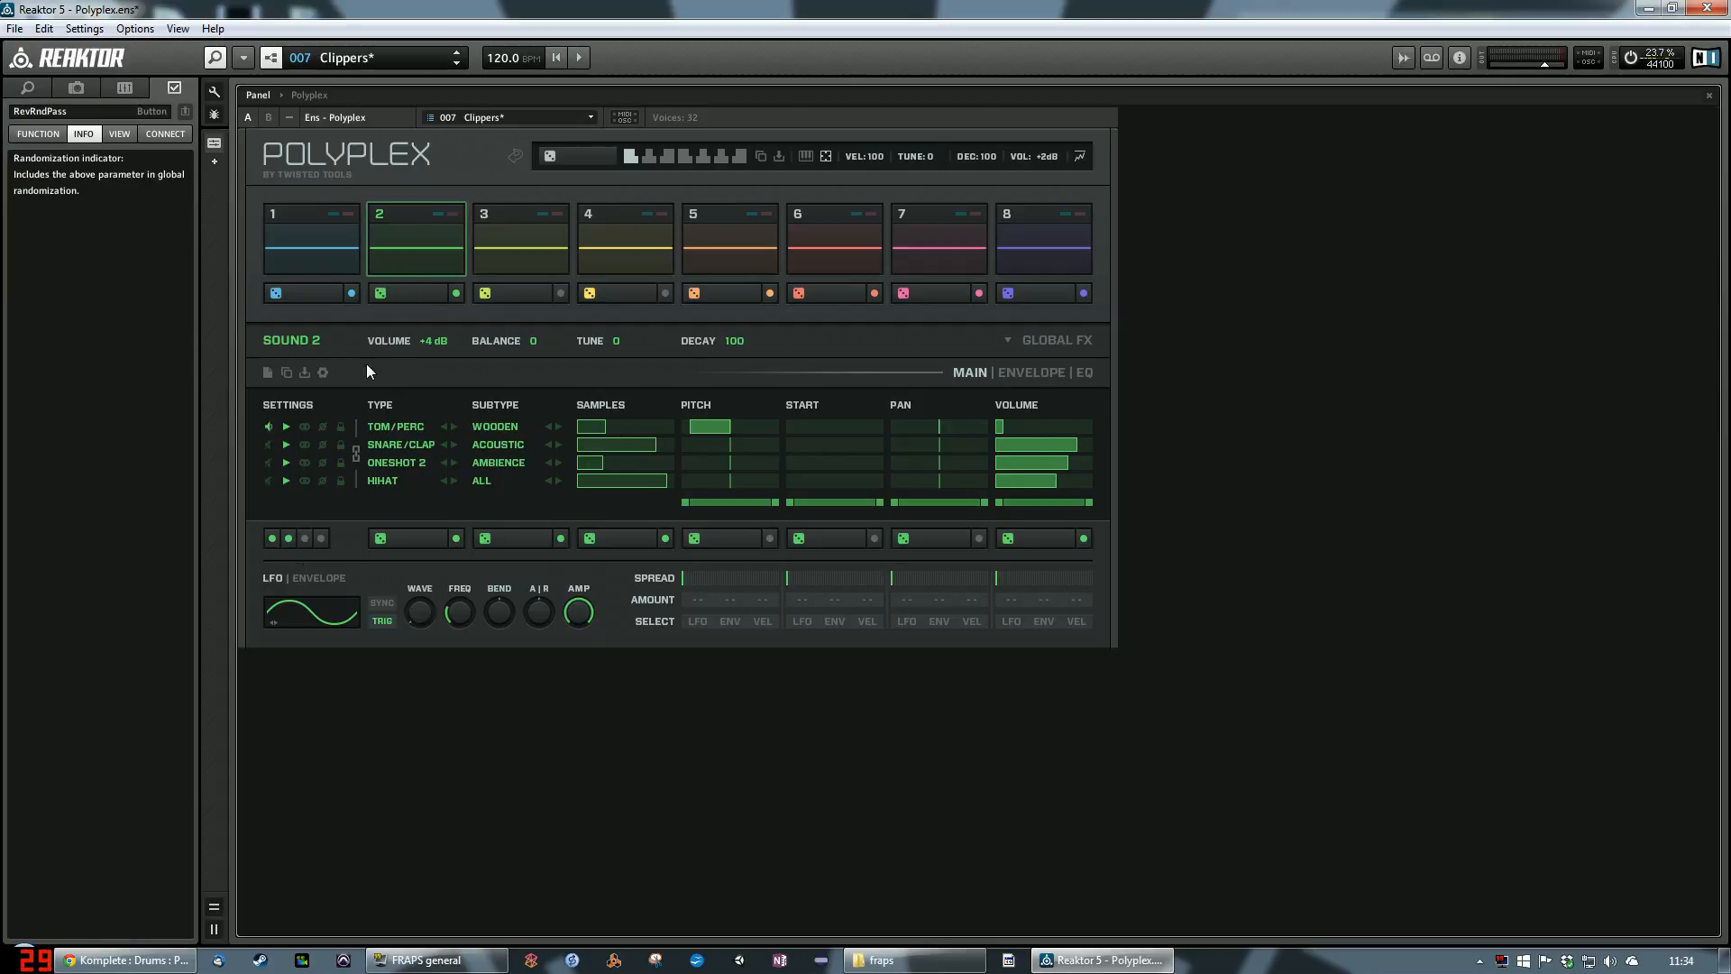
left_click(421, 290)
Step: Include the two remaining layer settings in sound 2's randomization and randomize the sound repeatedly
left_click(305, 538)
left_click(321, 538)
left_click(419, 293)
left_click(422, 293)
left_click(424, 293)
left_click(424, 293)
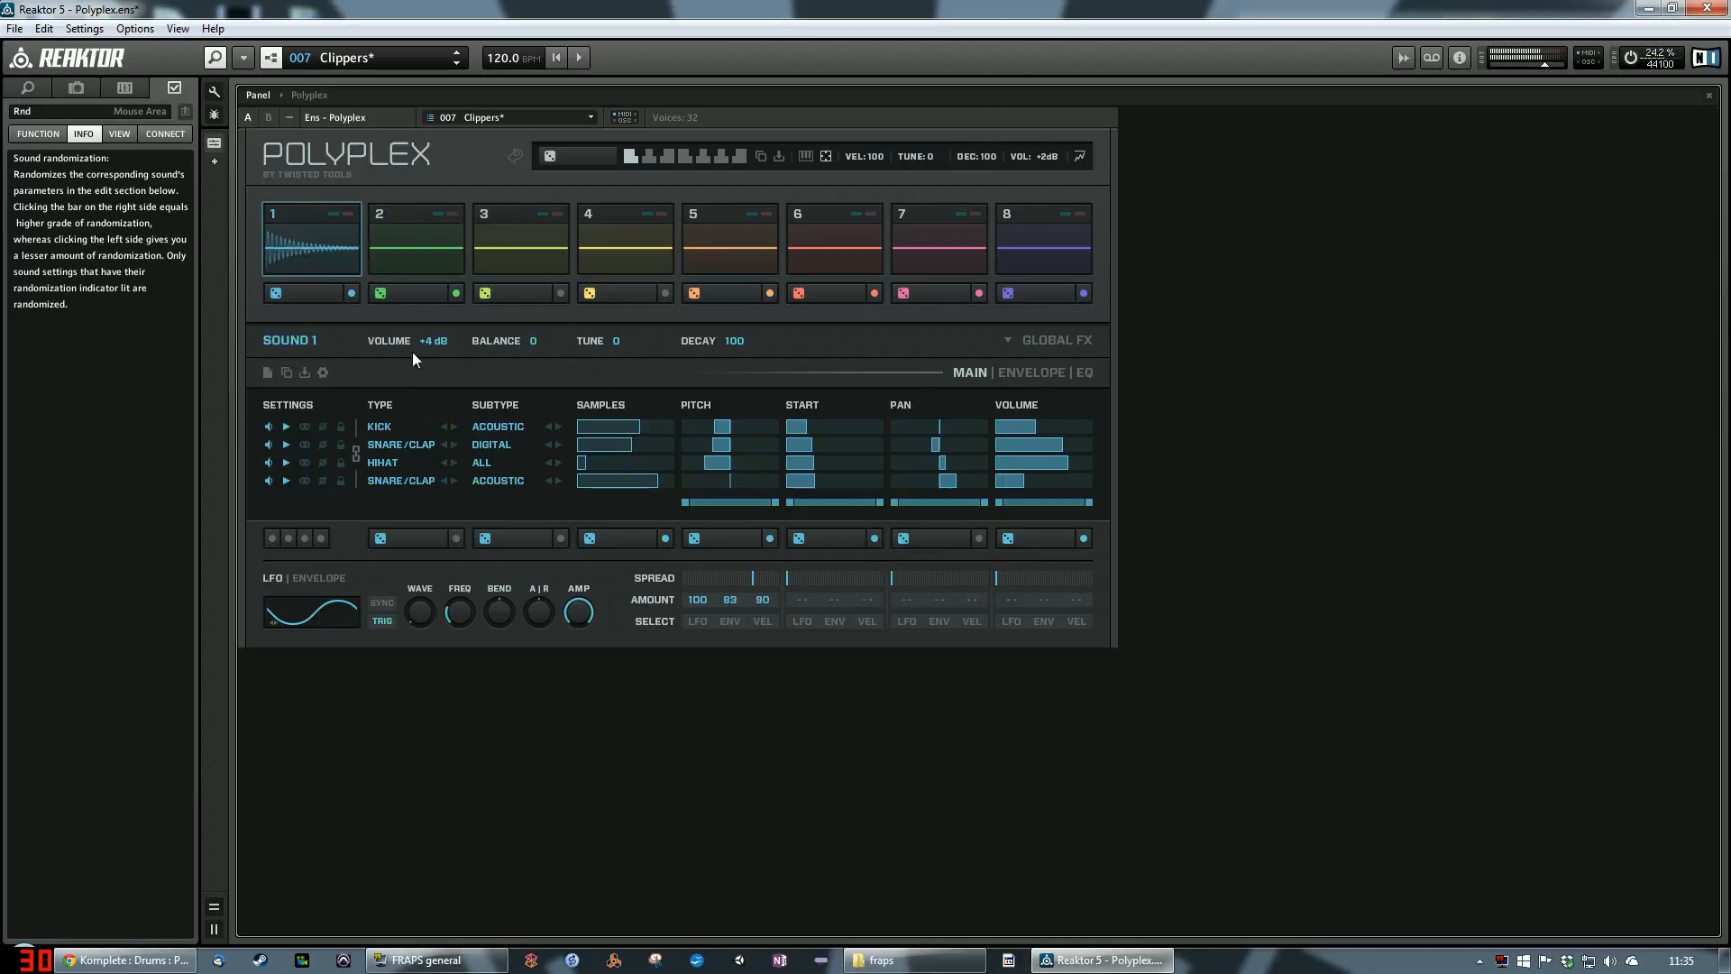
left_click(413, 296)
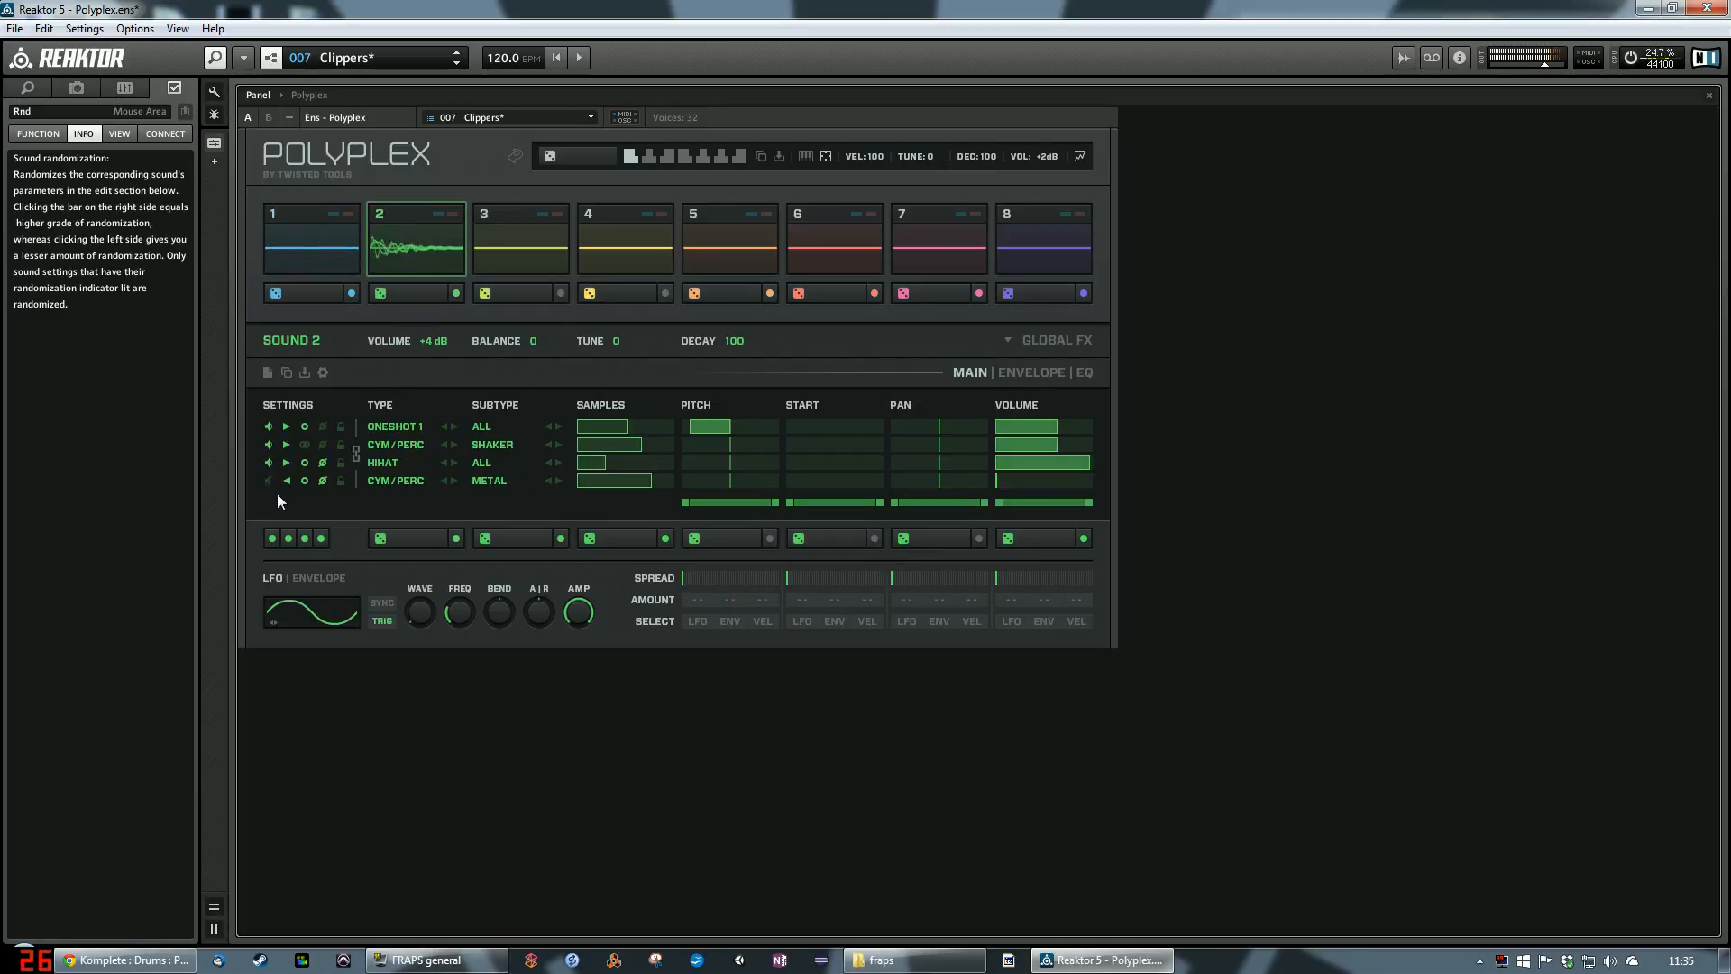
Step: Exclude all layer settings except on/off from sound 2's randomization and restore those settings to default on every layer
left_click(289, 538)
left_click(306, 539)
left_click(324, 539)
left_click(286, 481)
left_click(322, 462)
left_click(322, 481)
left_click(307, 463)
left_click(306, 427)
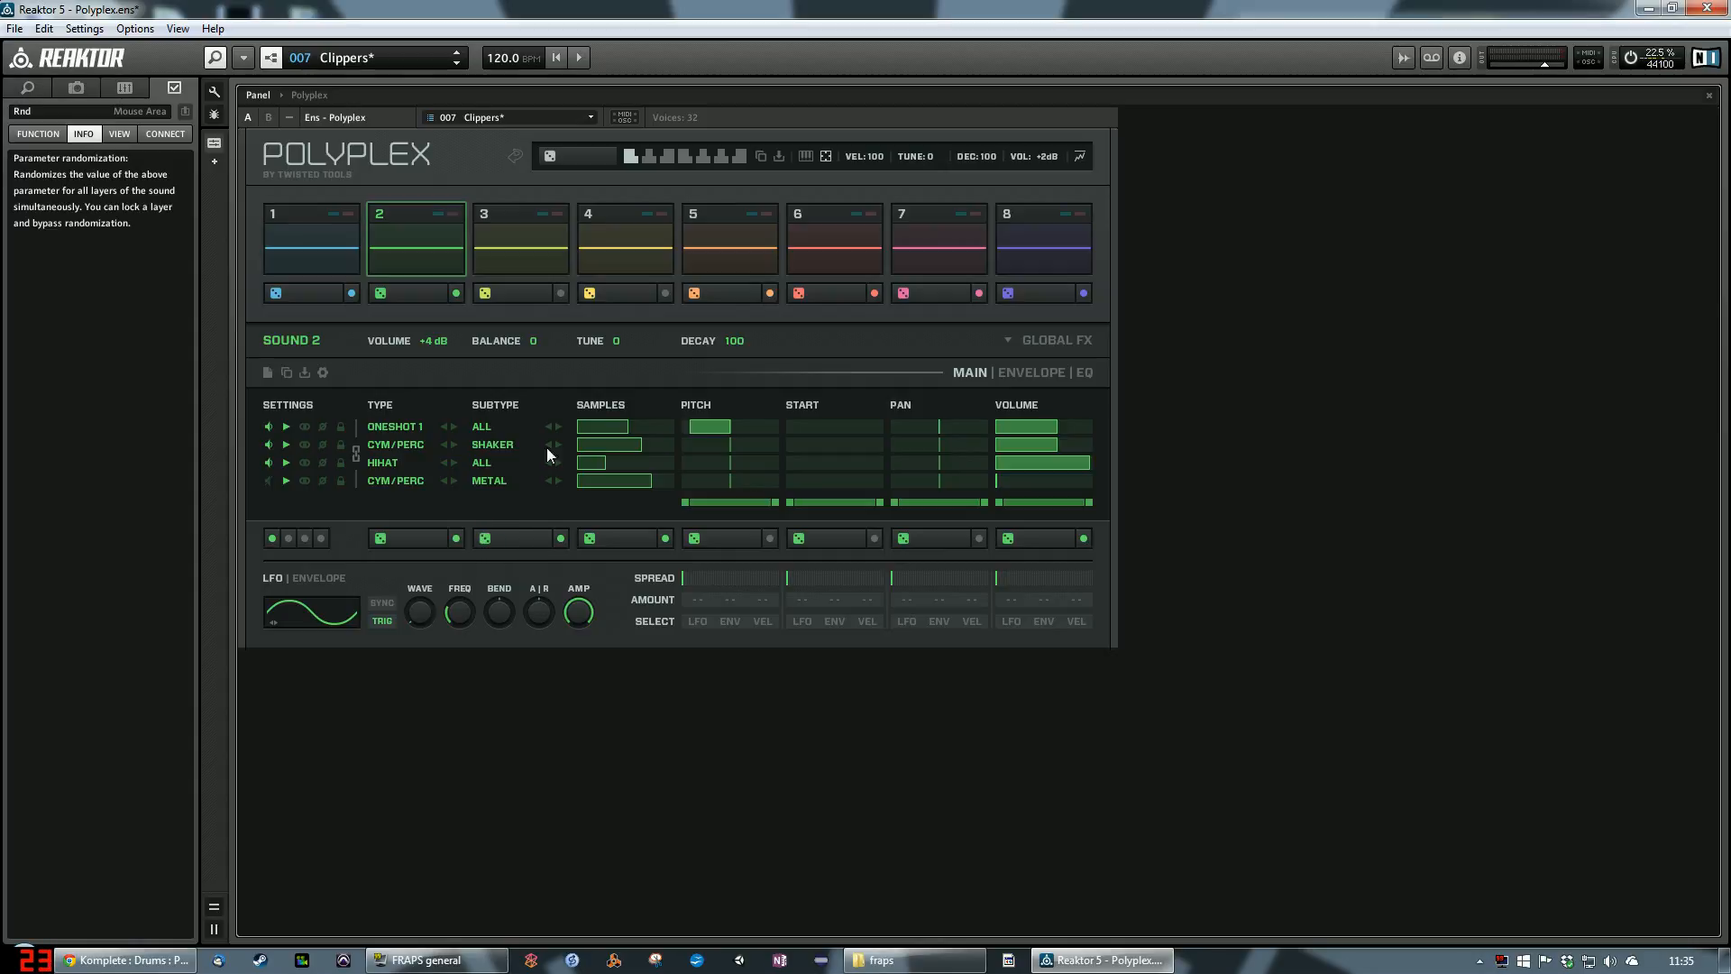
Step: Randomize the type, subtype and samples of sound 2's layers individually, several times each
left_click(416, 541)
left_click(416, 541)
left_click(416, 540)
left_click(416, 541)
left_click(516, 541)
left_click(517, 541)
left_click(517, 541)
left_click(619, 541)
left_click(619, 541)
Step: Randomize the pitch, start, pan and volume of sound 2's layers one parameter at a time, and audition the sound
left_click(736, 546)
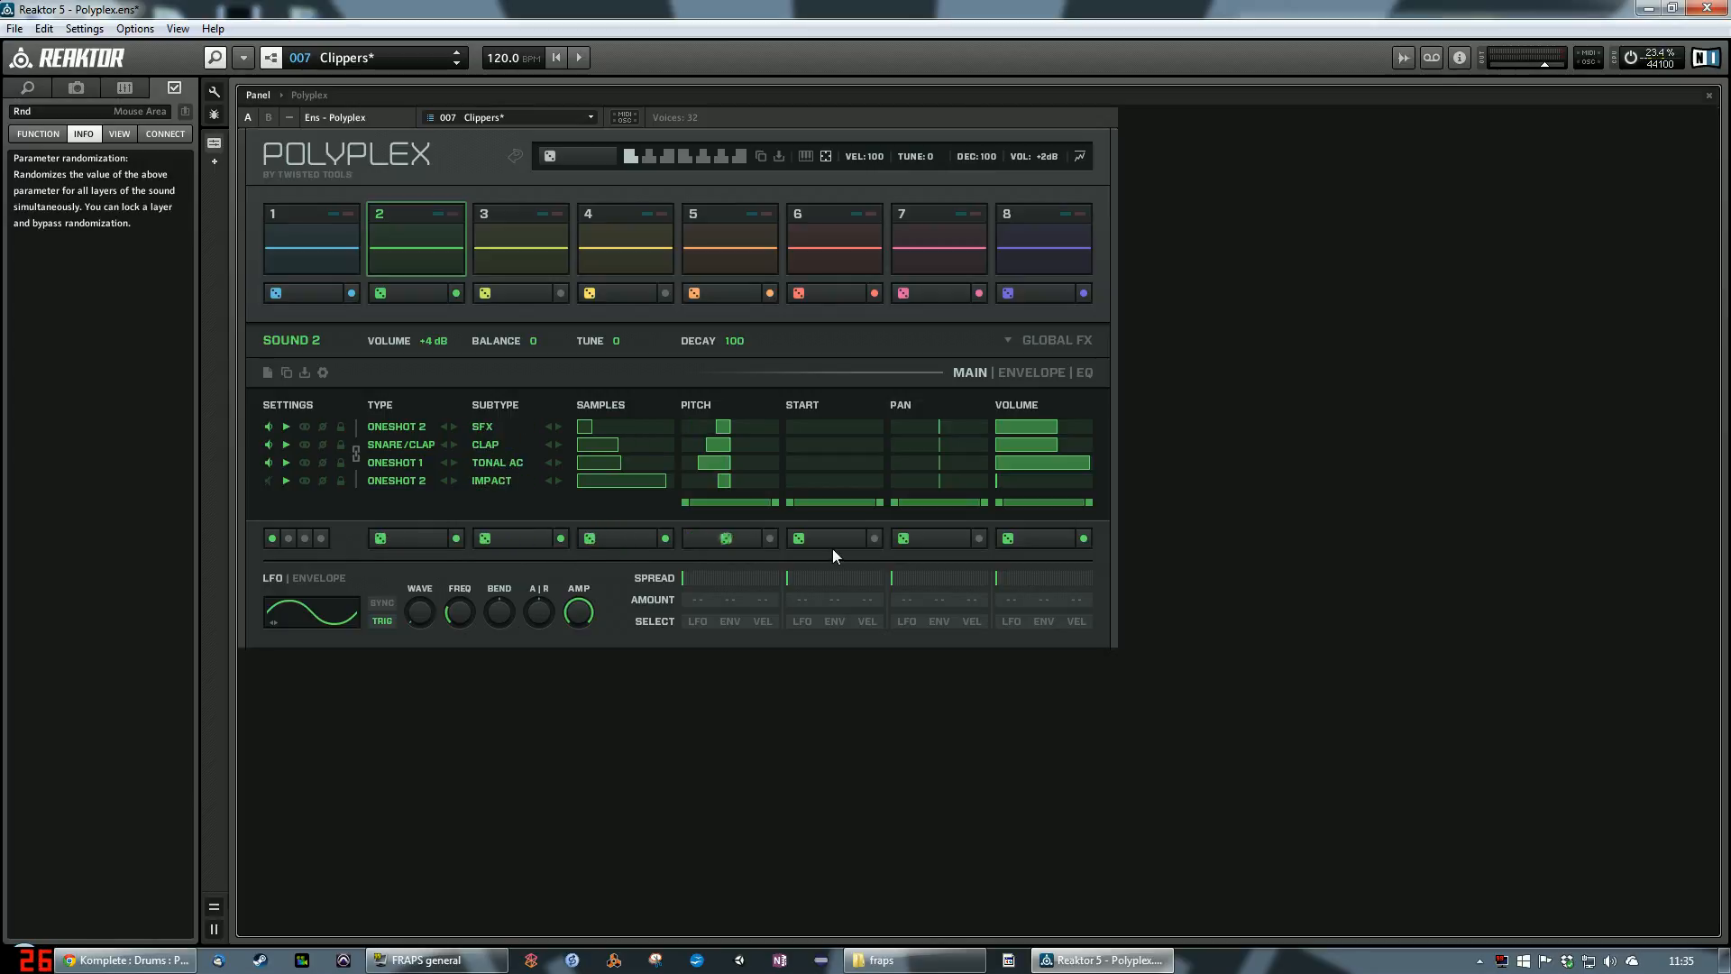
left_click(831, 546)
left_click(934, 548)
left_click(1045, 539)
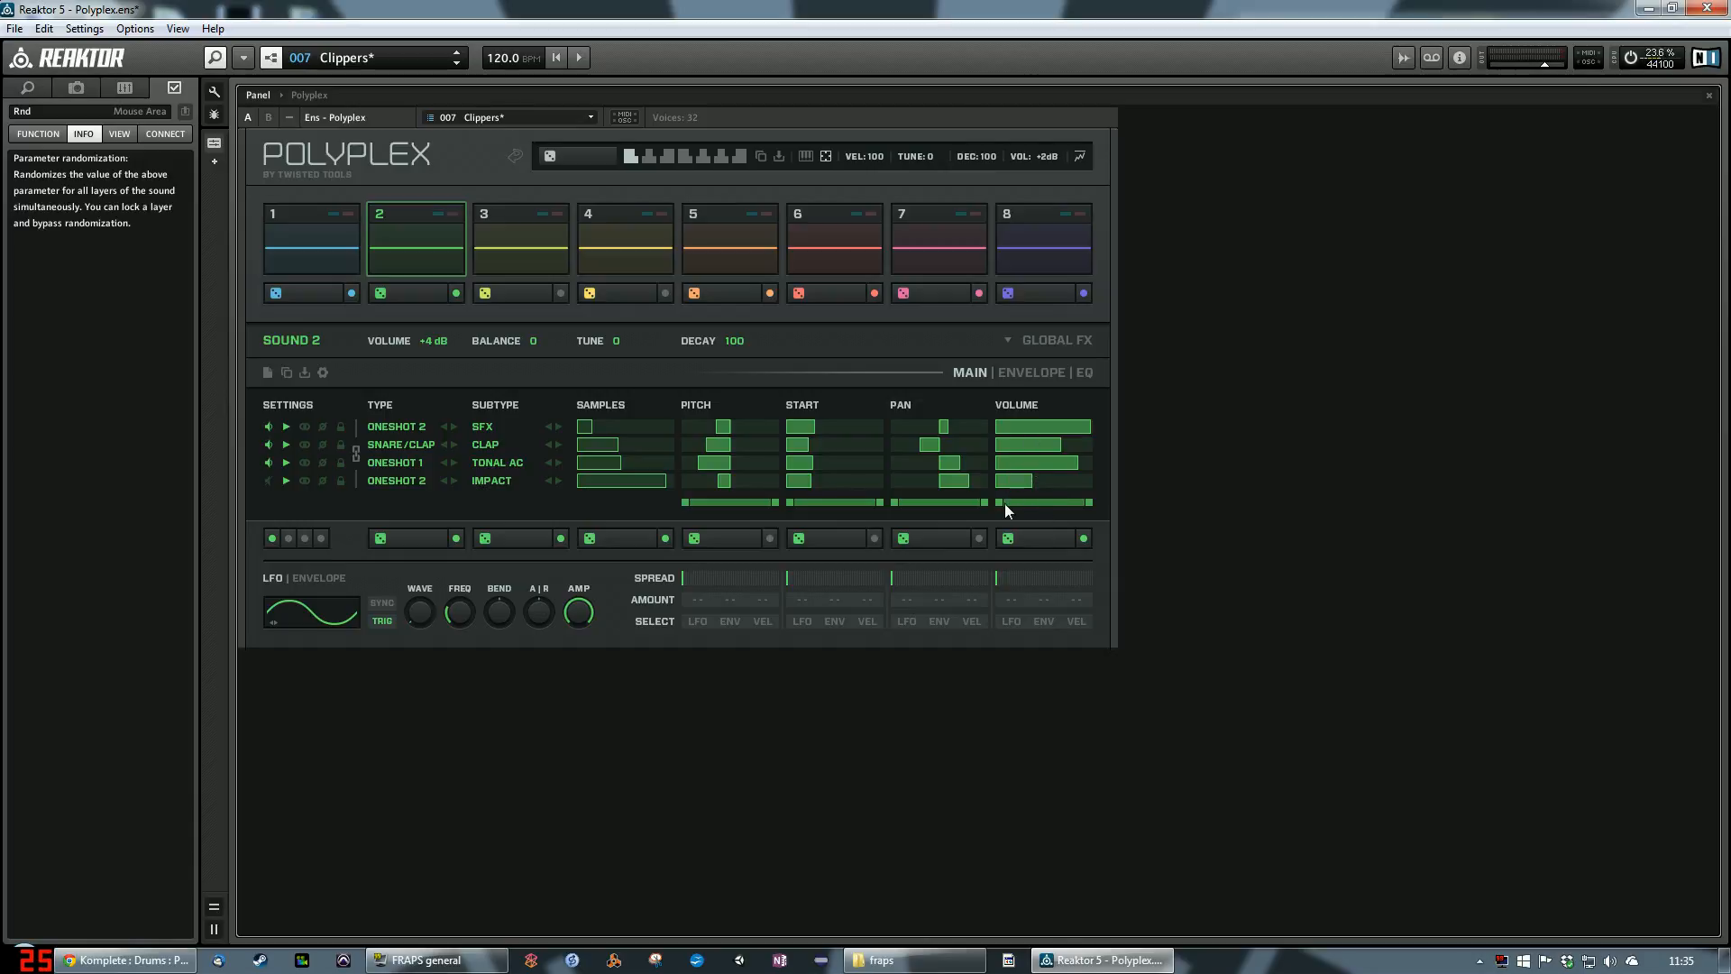
left_click(426, 238)
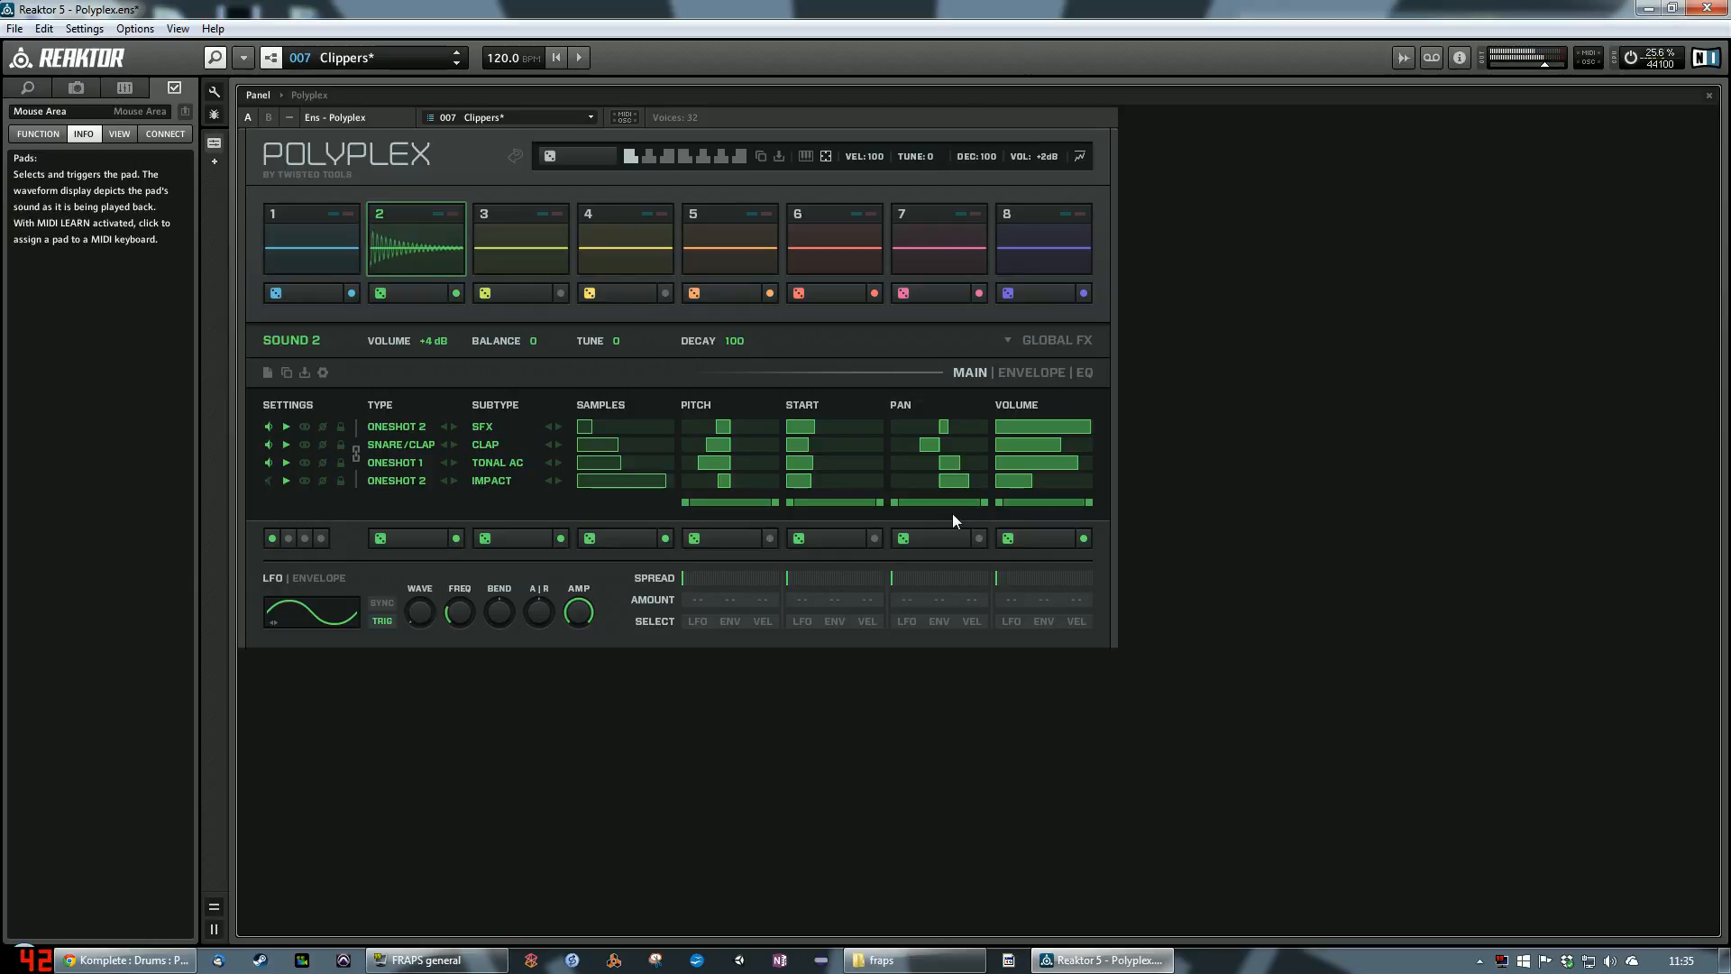
Step: Include pan in sound 2's randomization and randomize the sound, switching layers 3 and 4 on before another pass
left_click(979, 538)
left_click(422, 295)
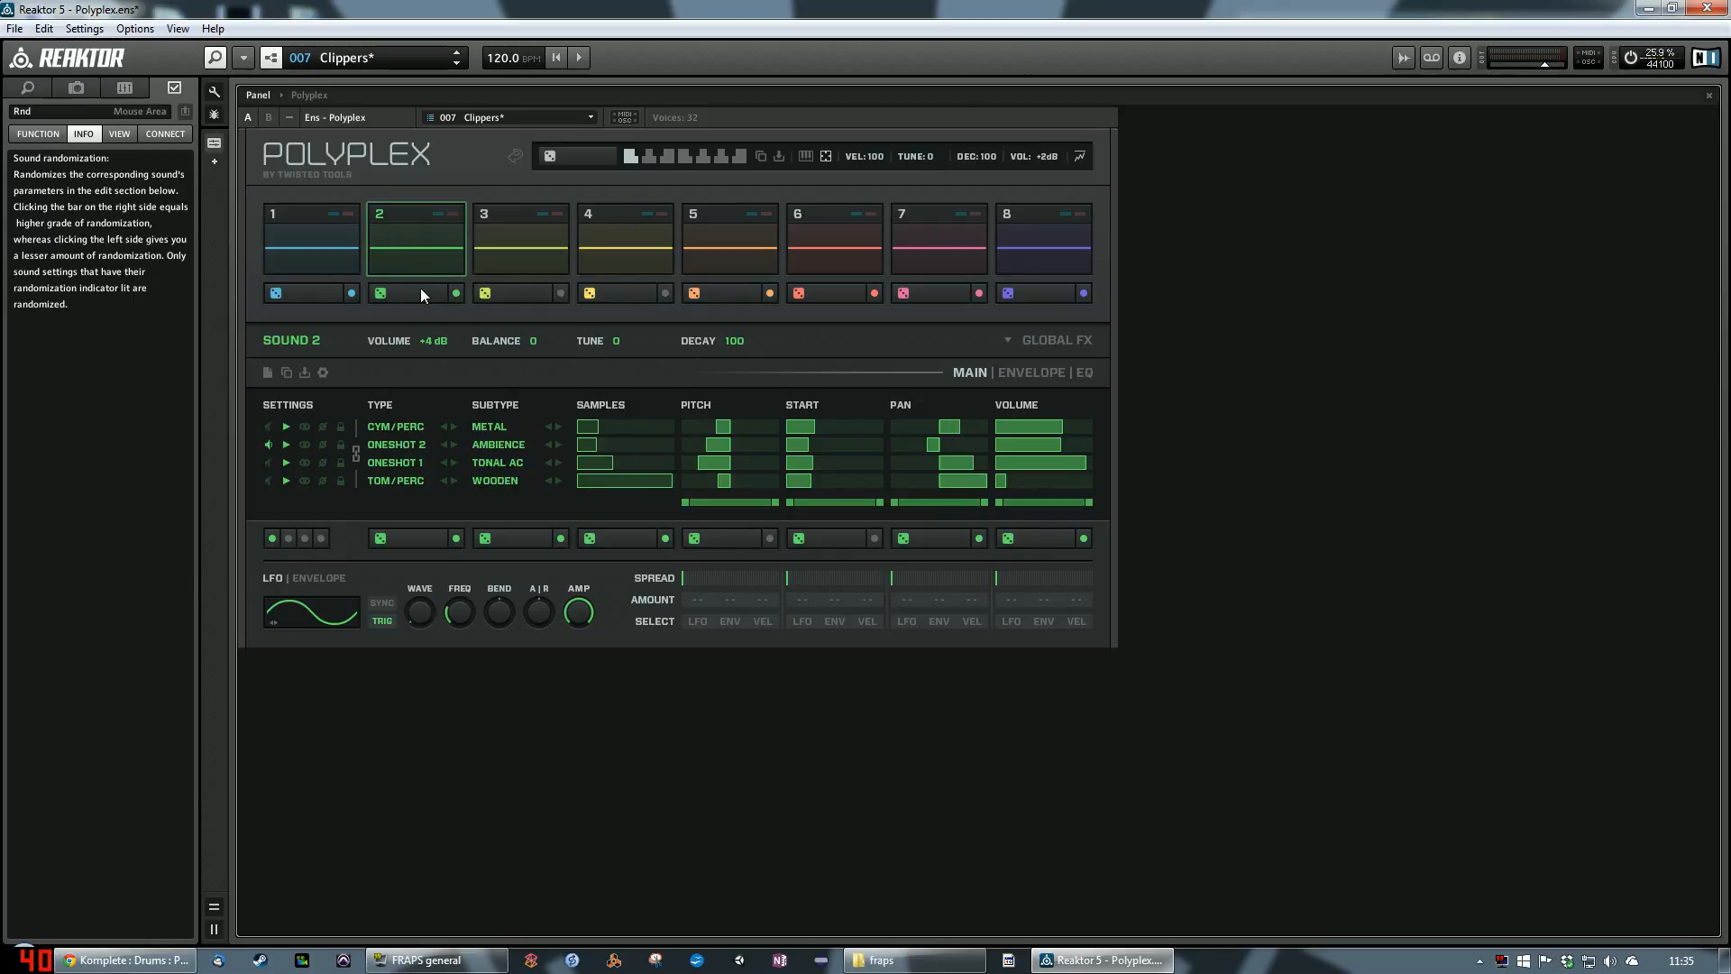
left_click(414, 251)
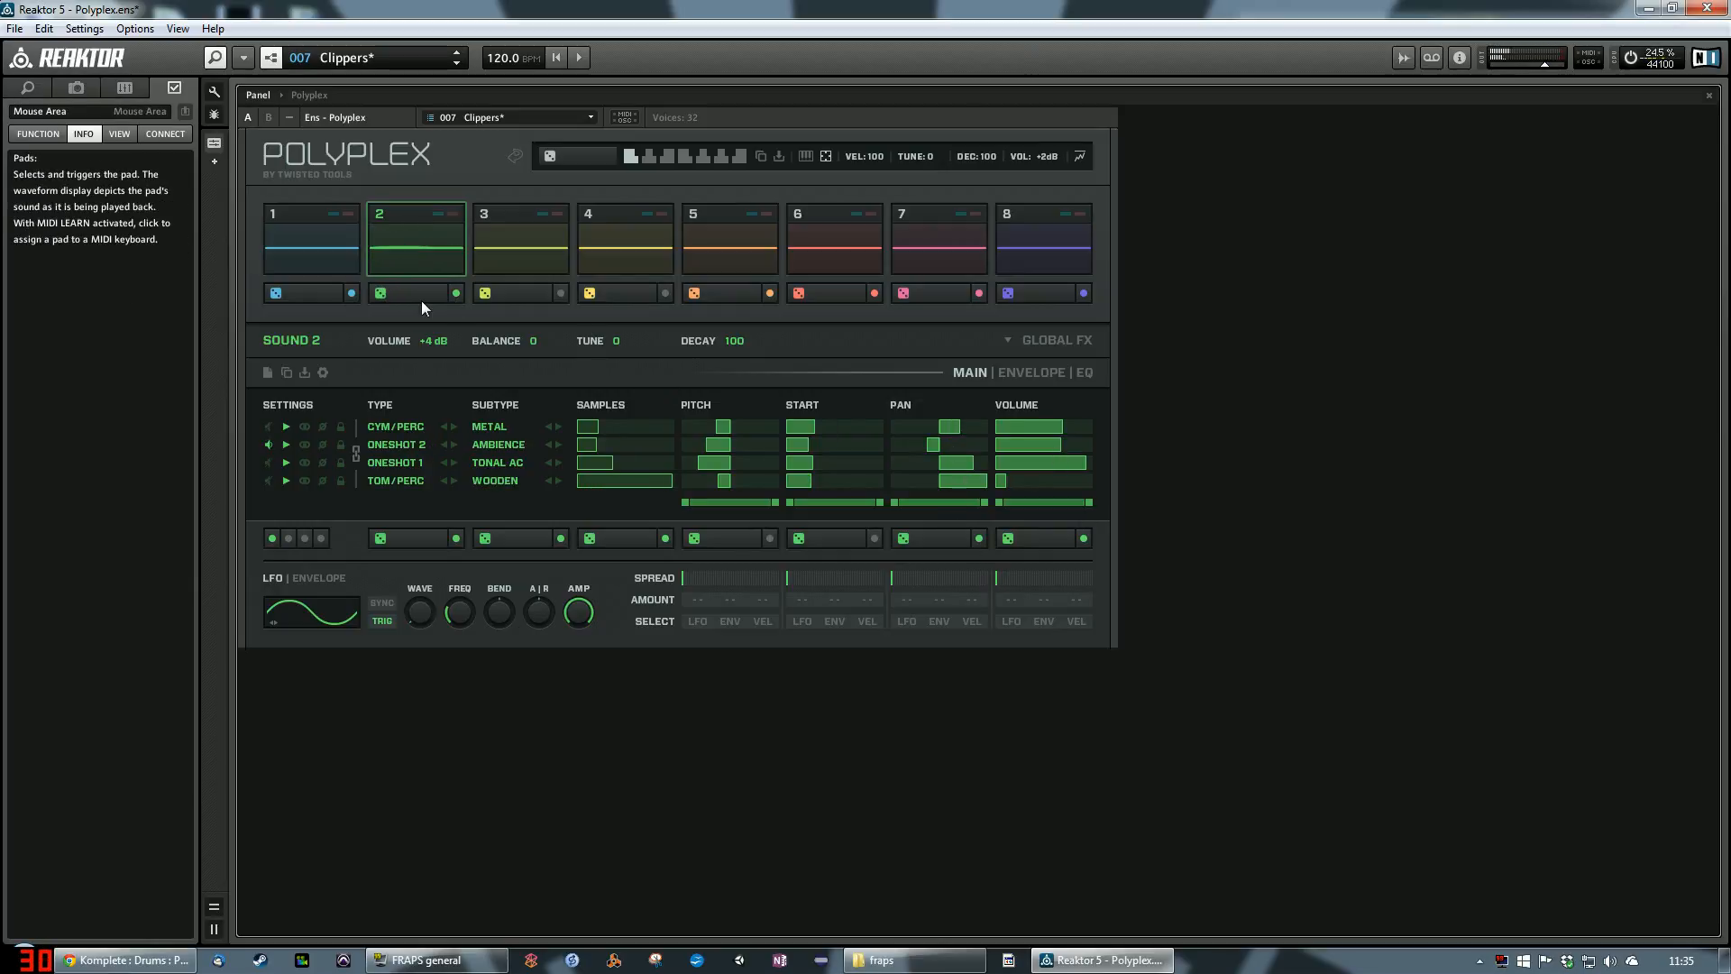
left_click(266, 461)
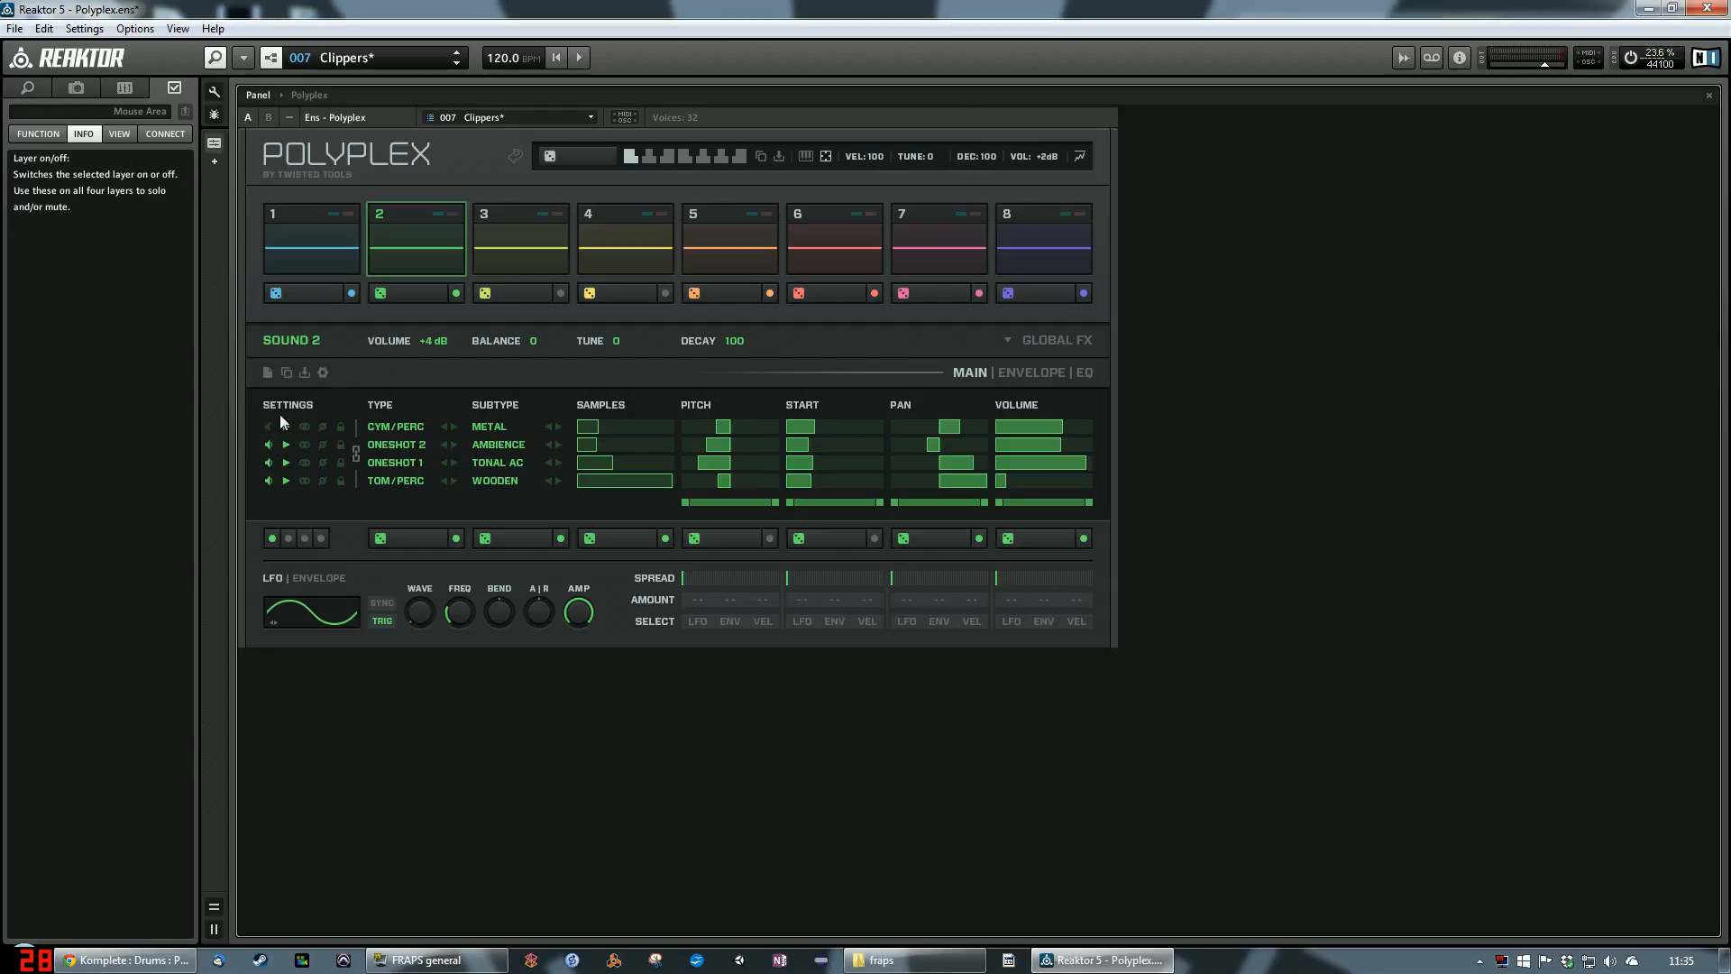
left_click(404, 295)
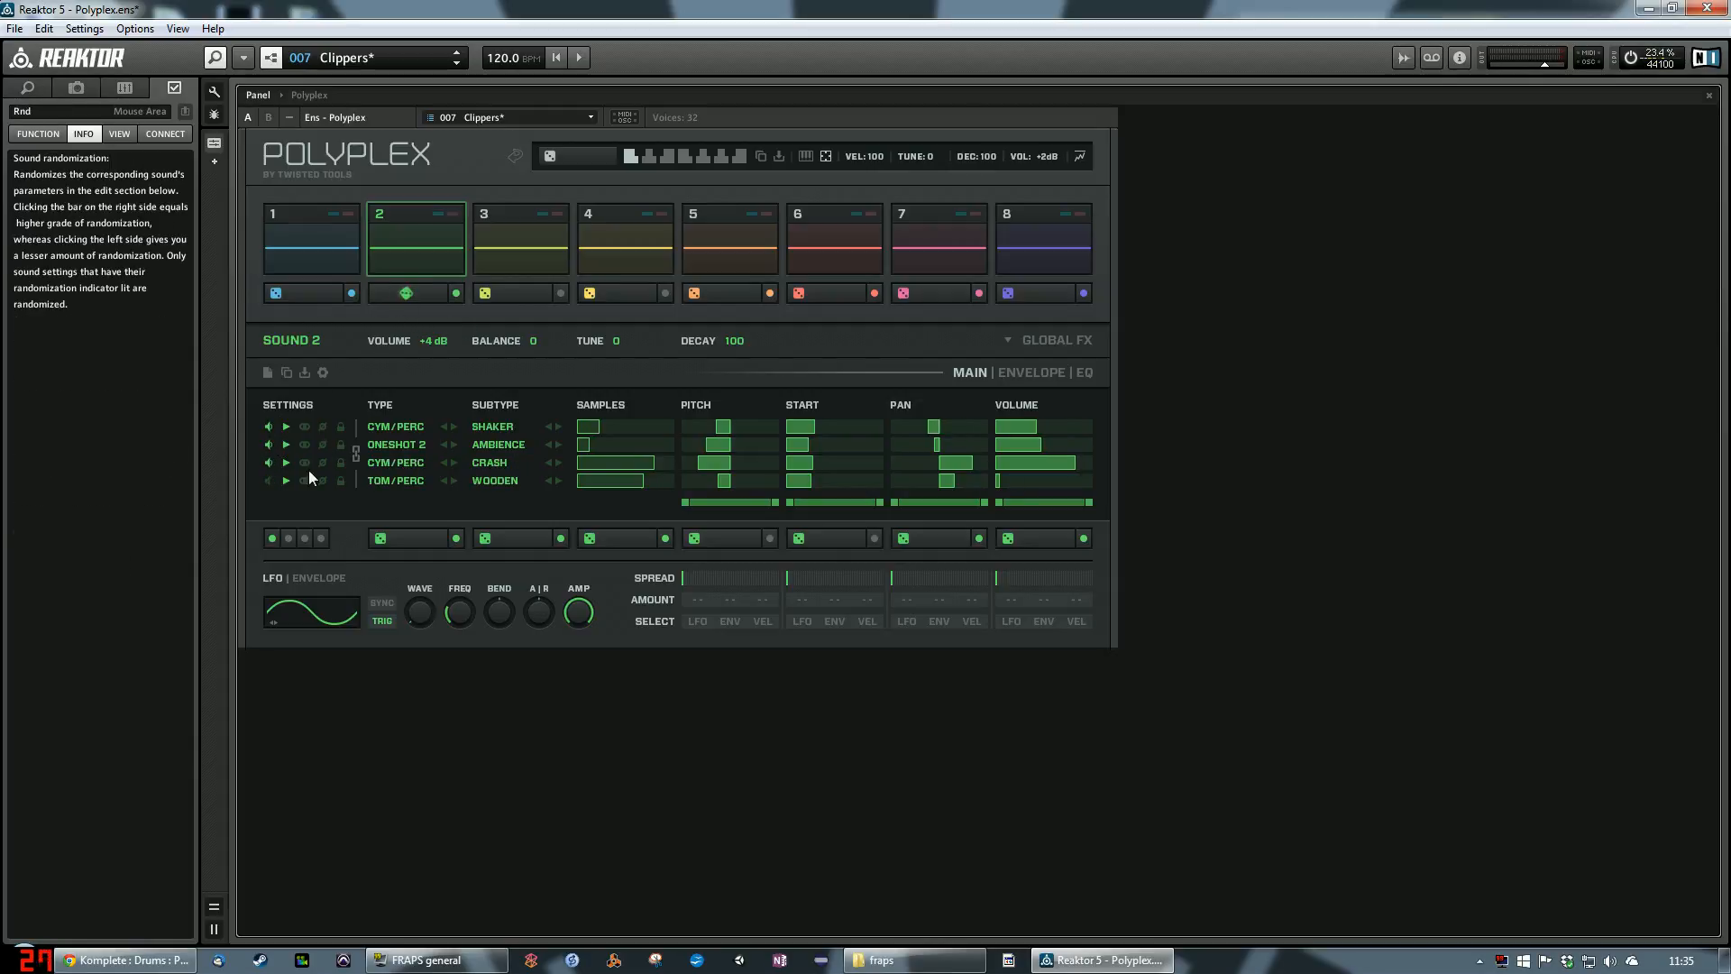
Step: Exclude layer on/off from sound 2's randomization with all four layers on, and repeatedly randomize and audition the sound
left_click(273, 537)
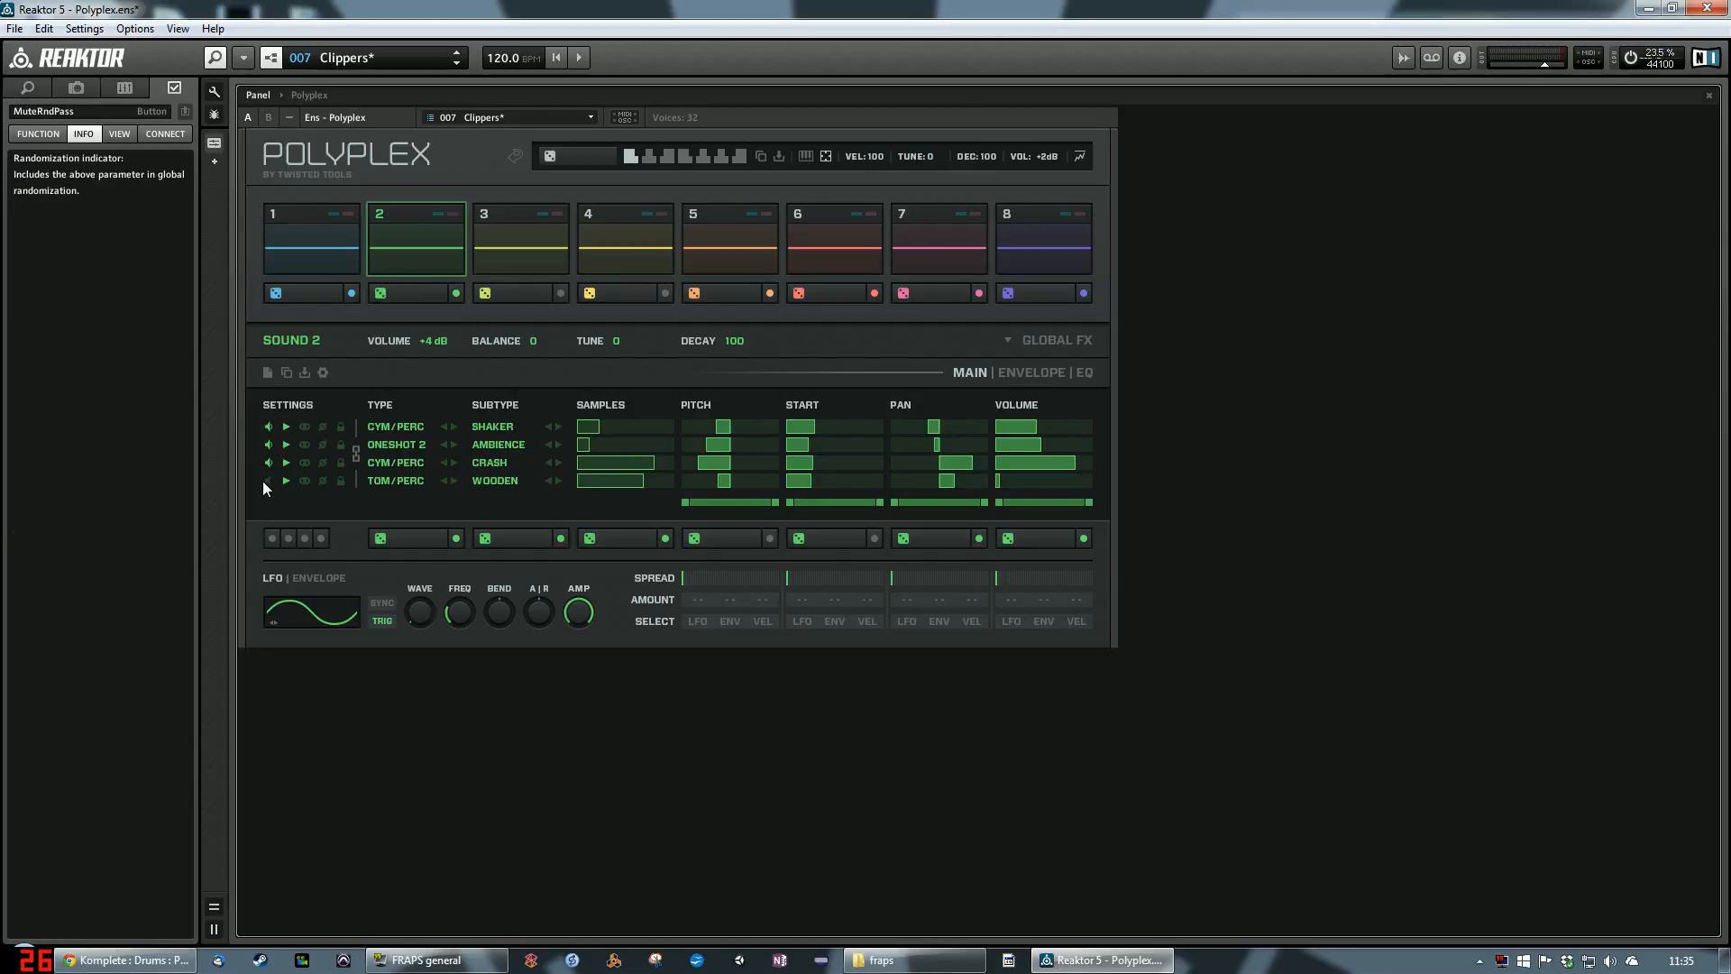
left_click(406, 292)
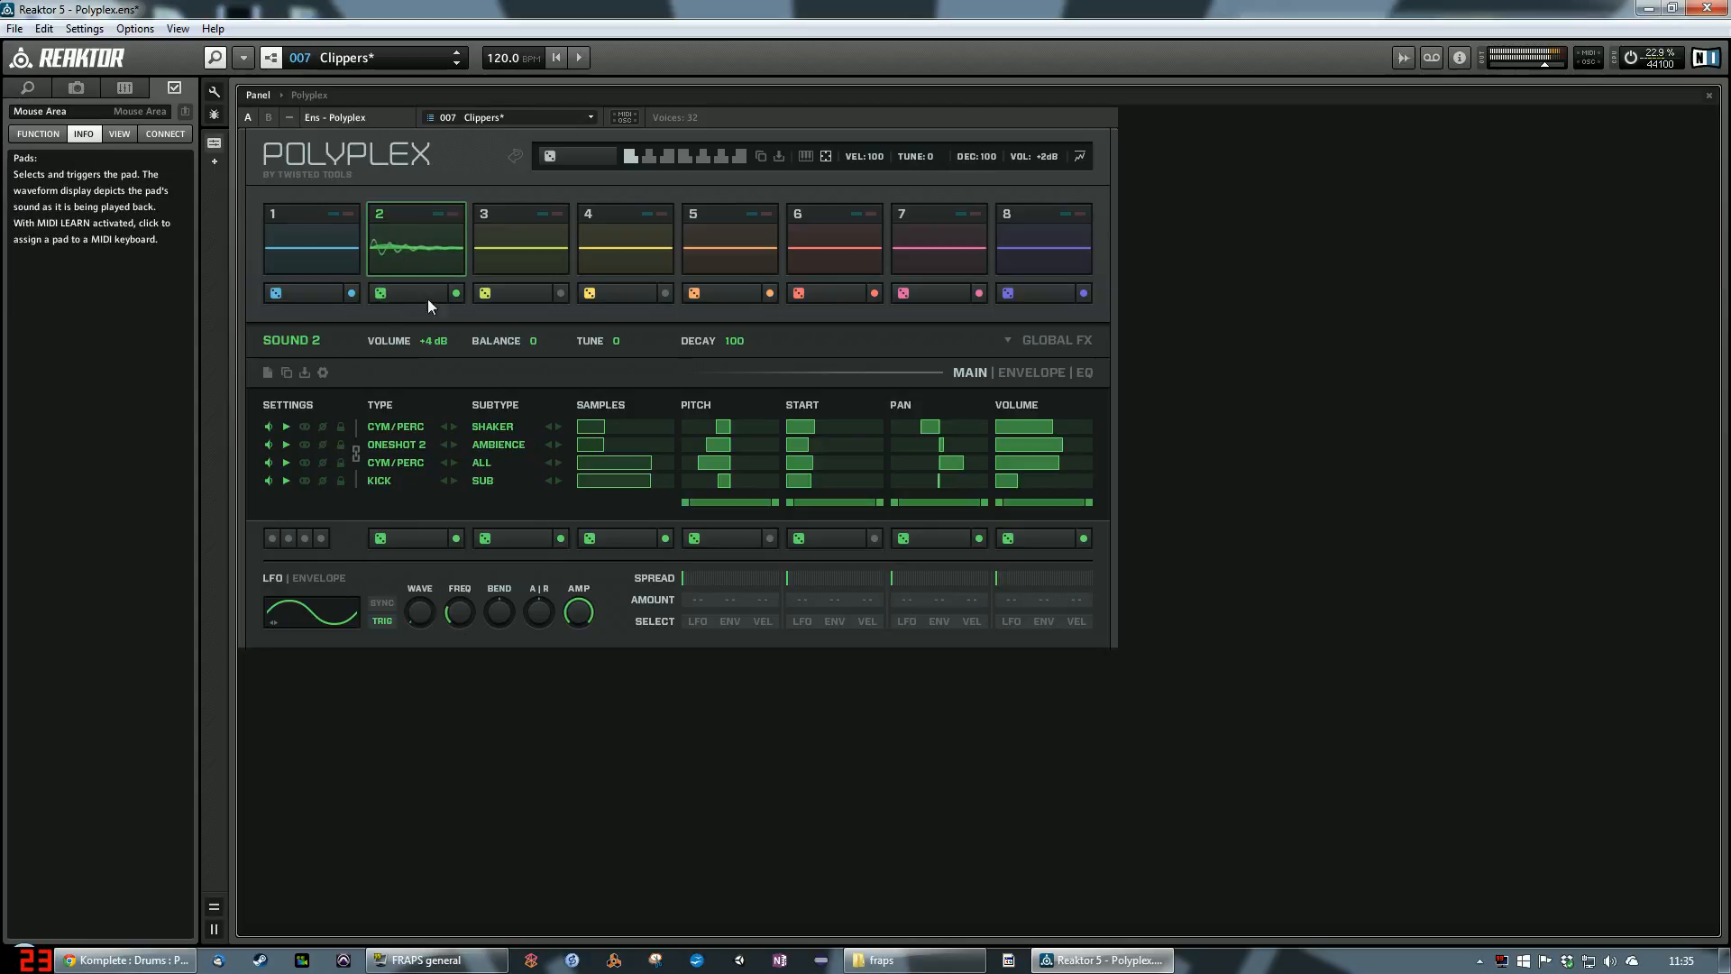
left_click(424, 297)
left_click(424, 254)
left_click(409, 294)
left_click(423, 250)
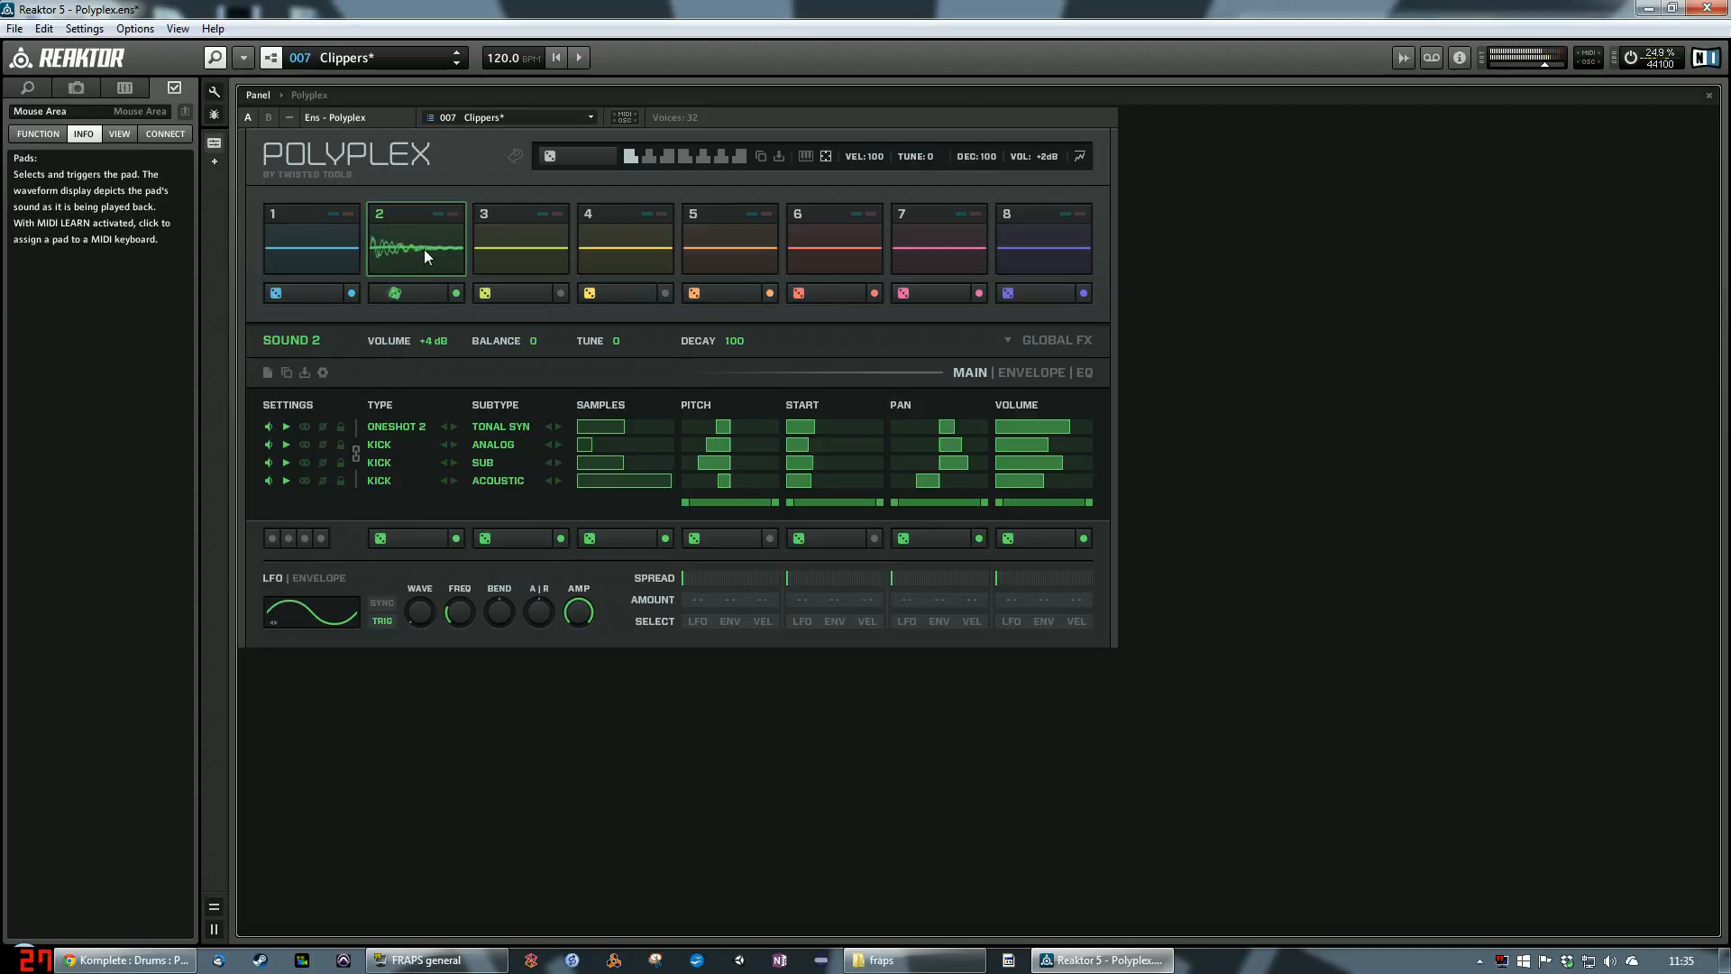
Step: Exclude pan from sound 2's randomization, centre the pan of all layers, and randomize and audition the sound
left_click(979, 539)
left_click(411, 246)
left_click_drag(909, 485, 943, 469)
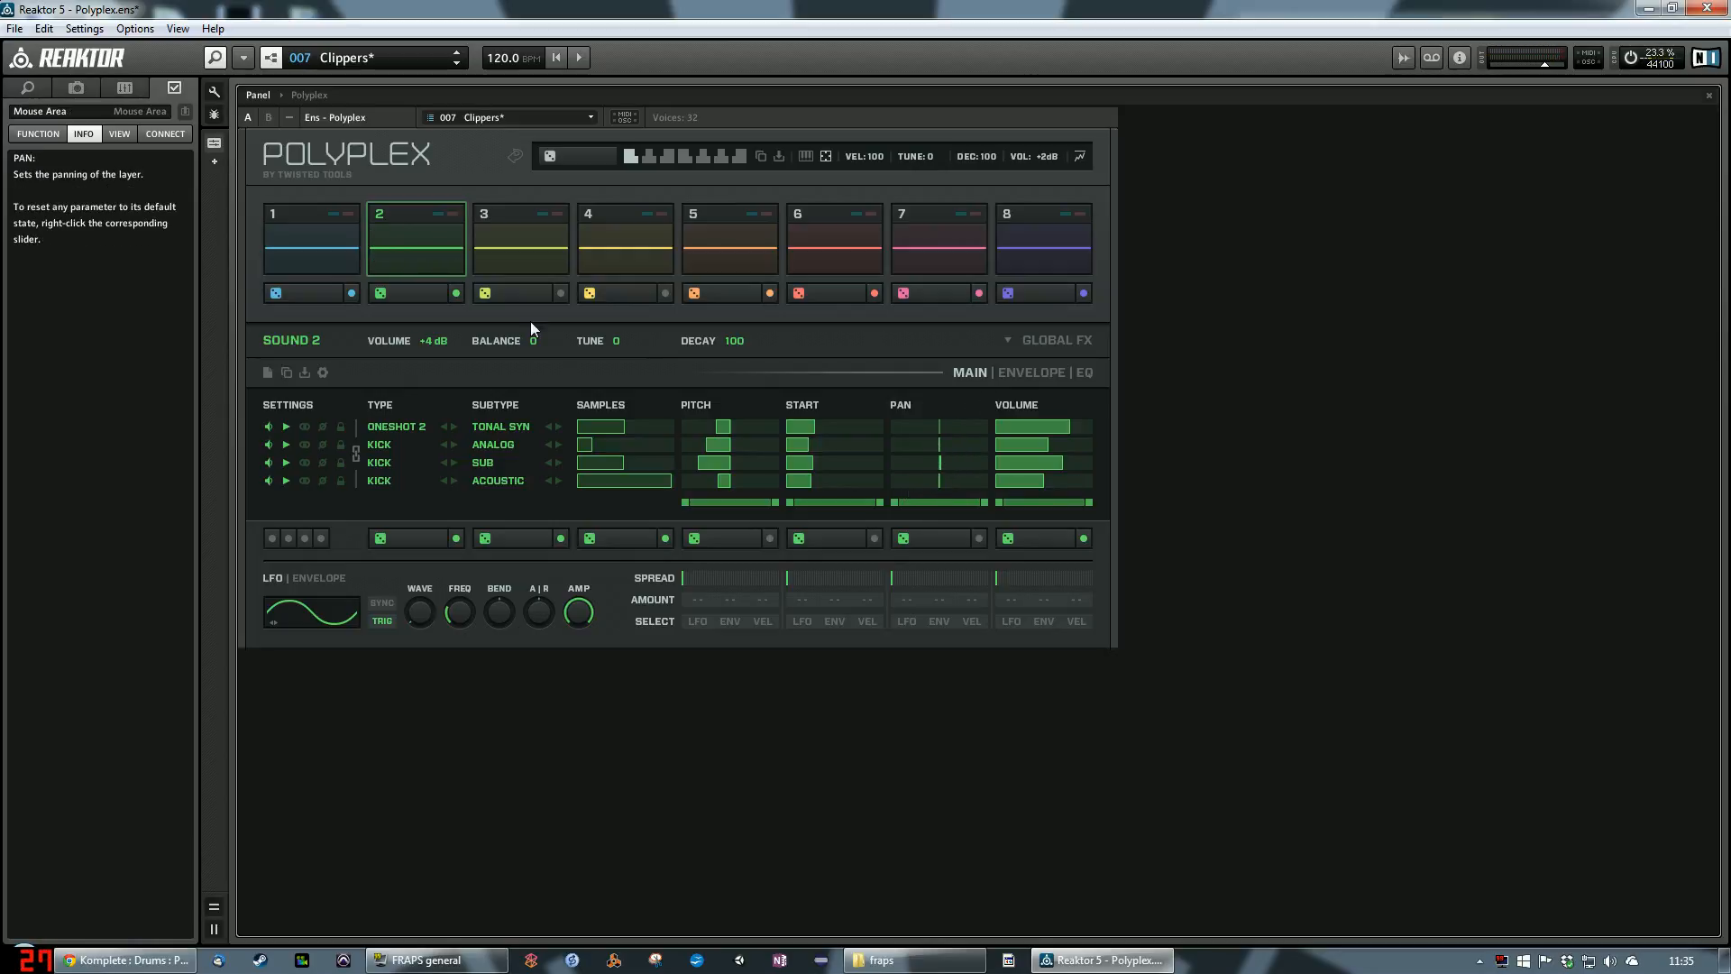
left_click(420, 295)
left_click(420, 263)
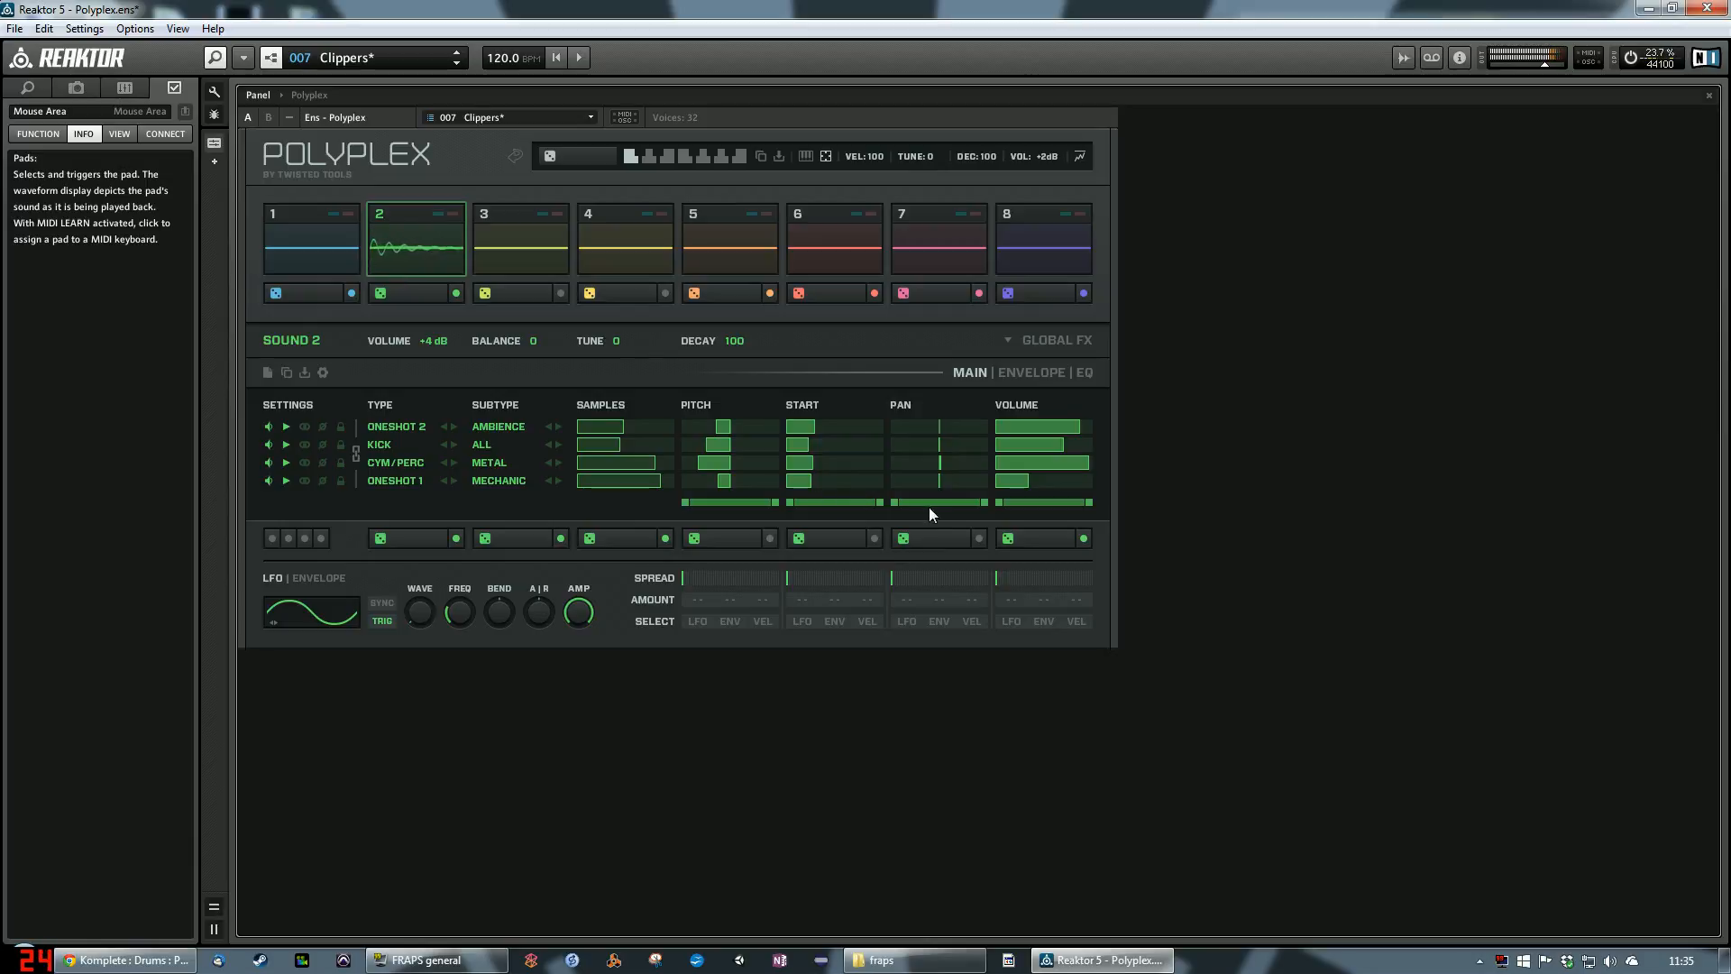
Step: Narrow sound 2's pan range to about -18 L to 35 R and randomize the layers' pan repeatedly
mouse_move(895, 501)
left_mouse_down()
mouse_move(974, 501)
mouse_move(923, 502)
left_mouse_up()
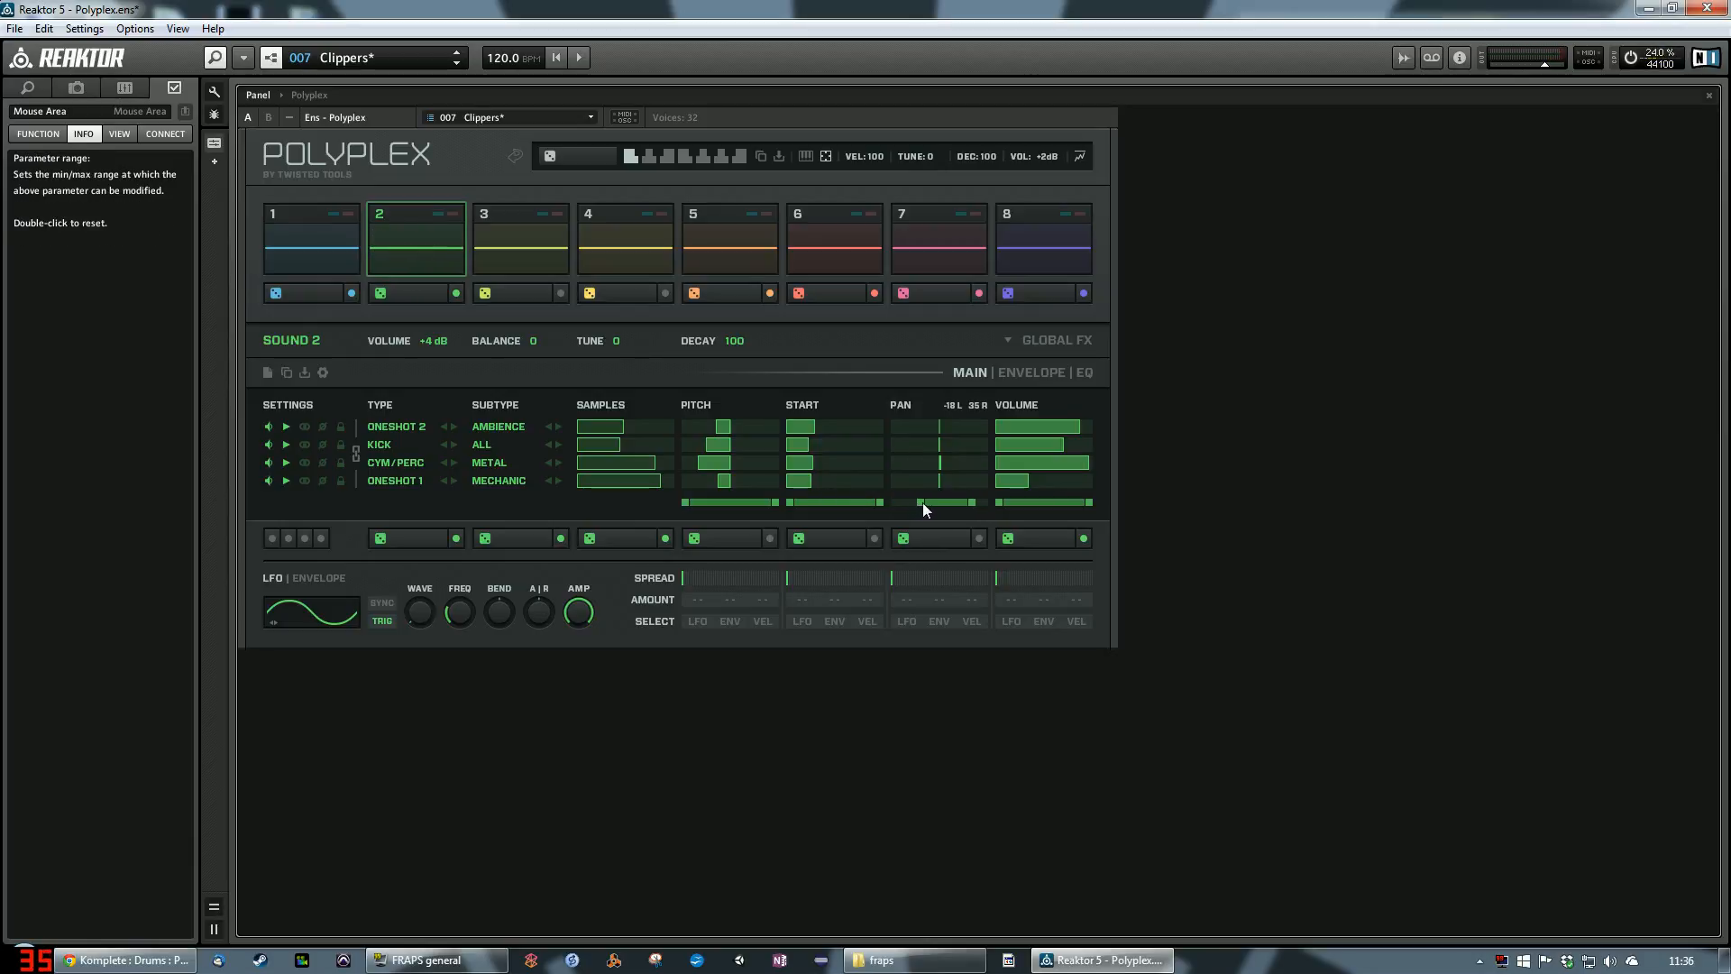
left_click(408, 239)
left_click(943, 539)
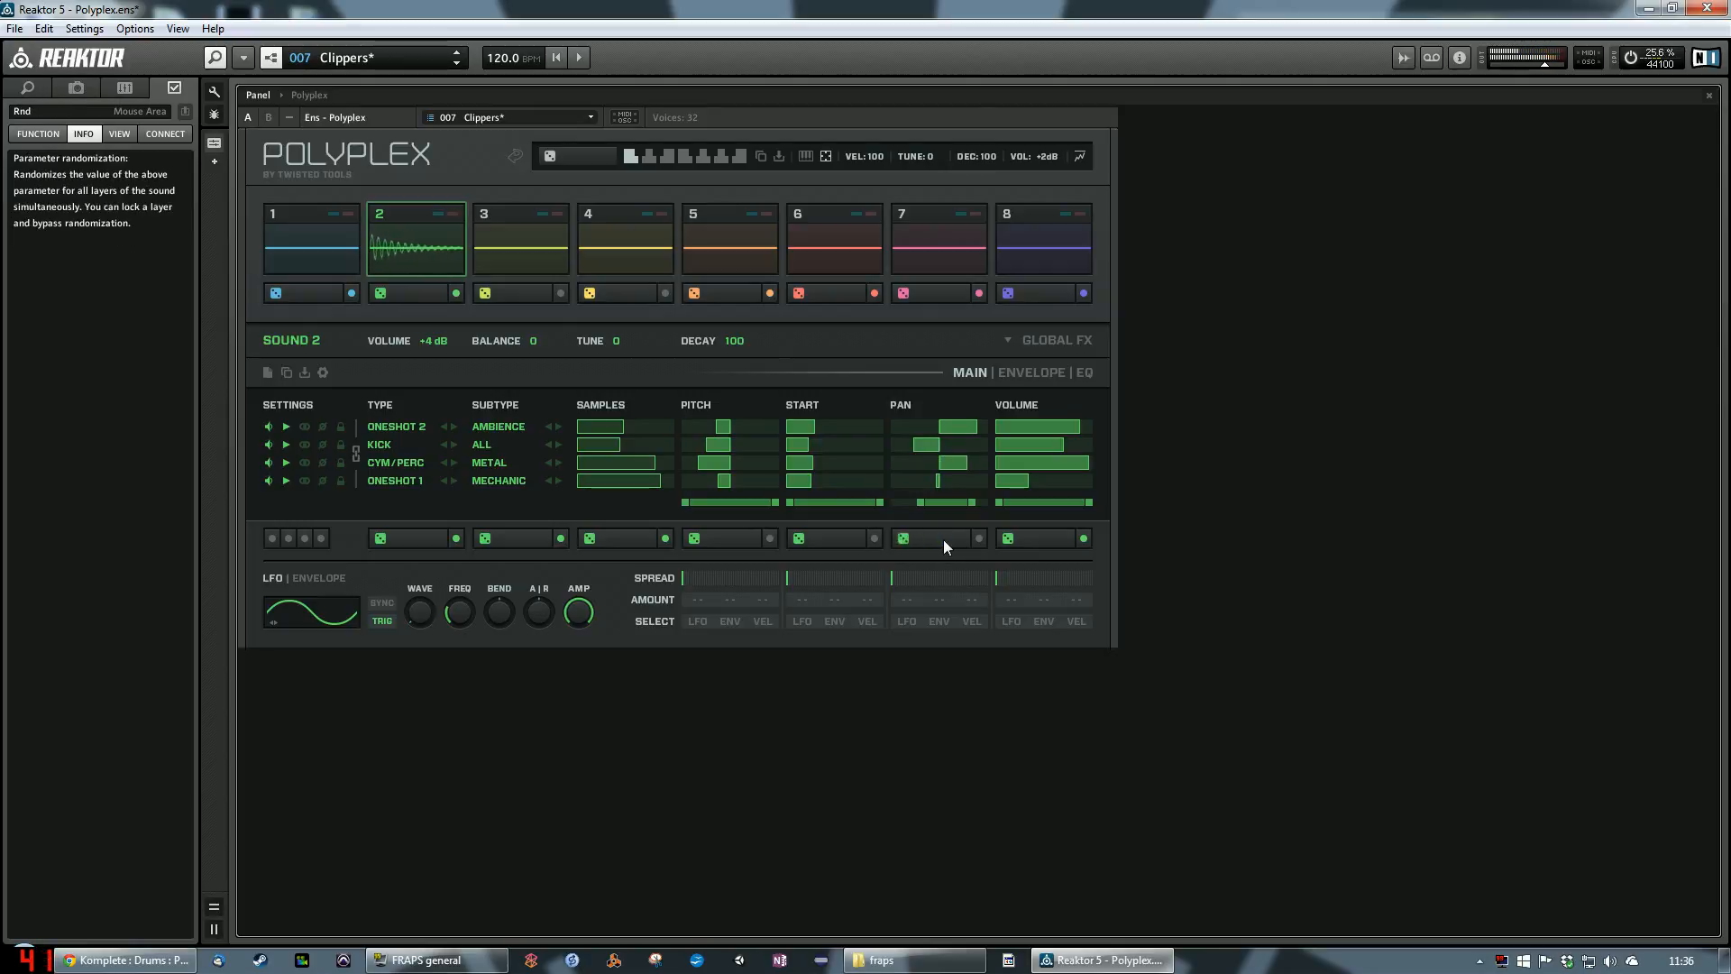
left_click(943, 539)
left_click(944, 539)
left_click(950, 539)
left_click(951, 540)
left_click(951, 541)
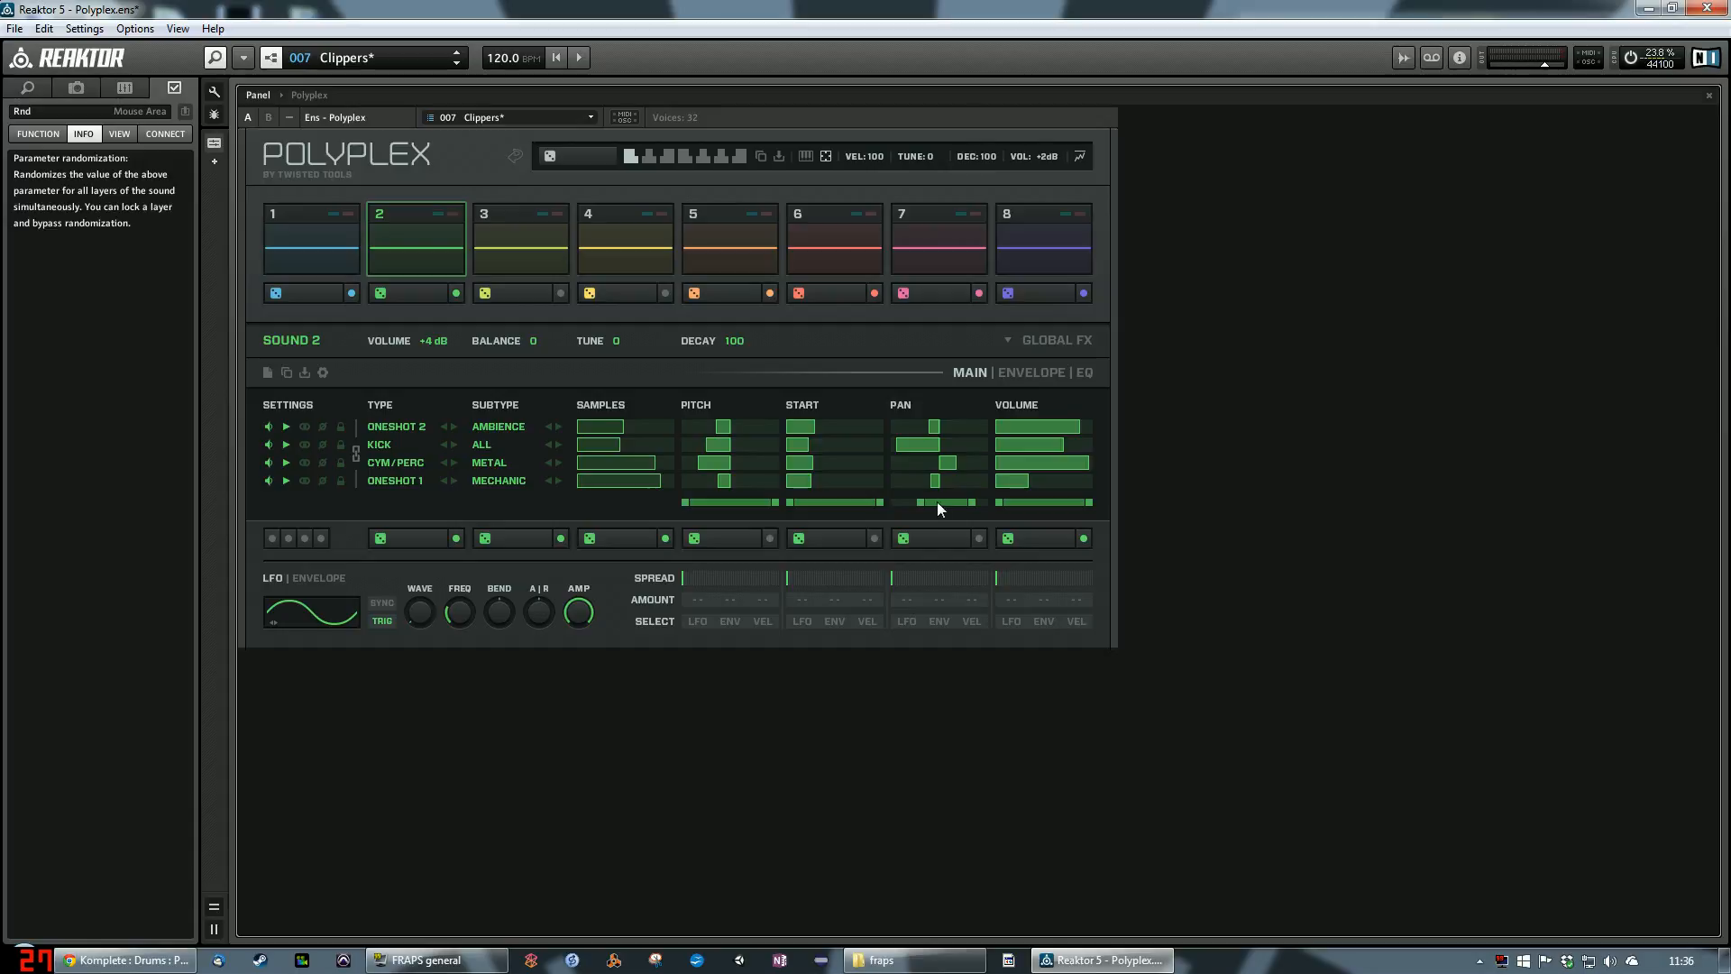
Step: Restore sound 2's full pan range with the layers panned near centre, and set the sound's volume to -4 dB
left_click_drag(922, 503, 1026, 501)
left_click_drag(927, 445, 934, 479)
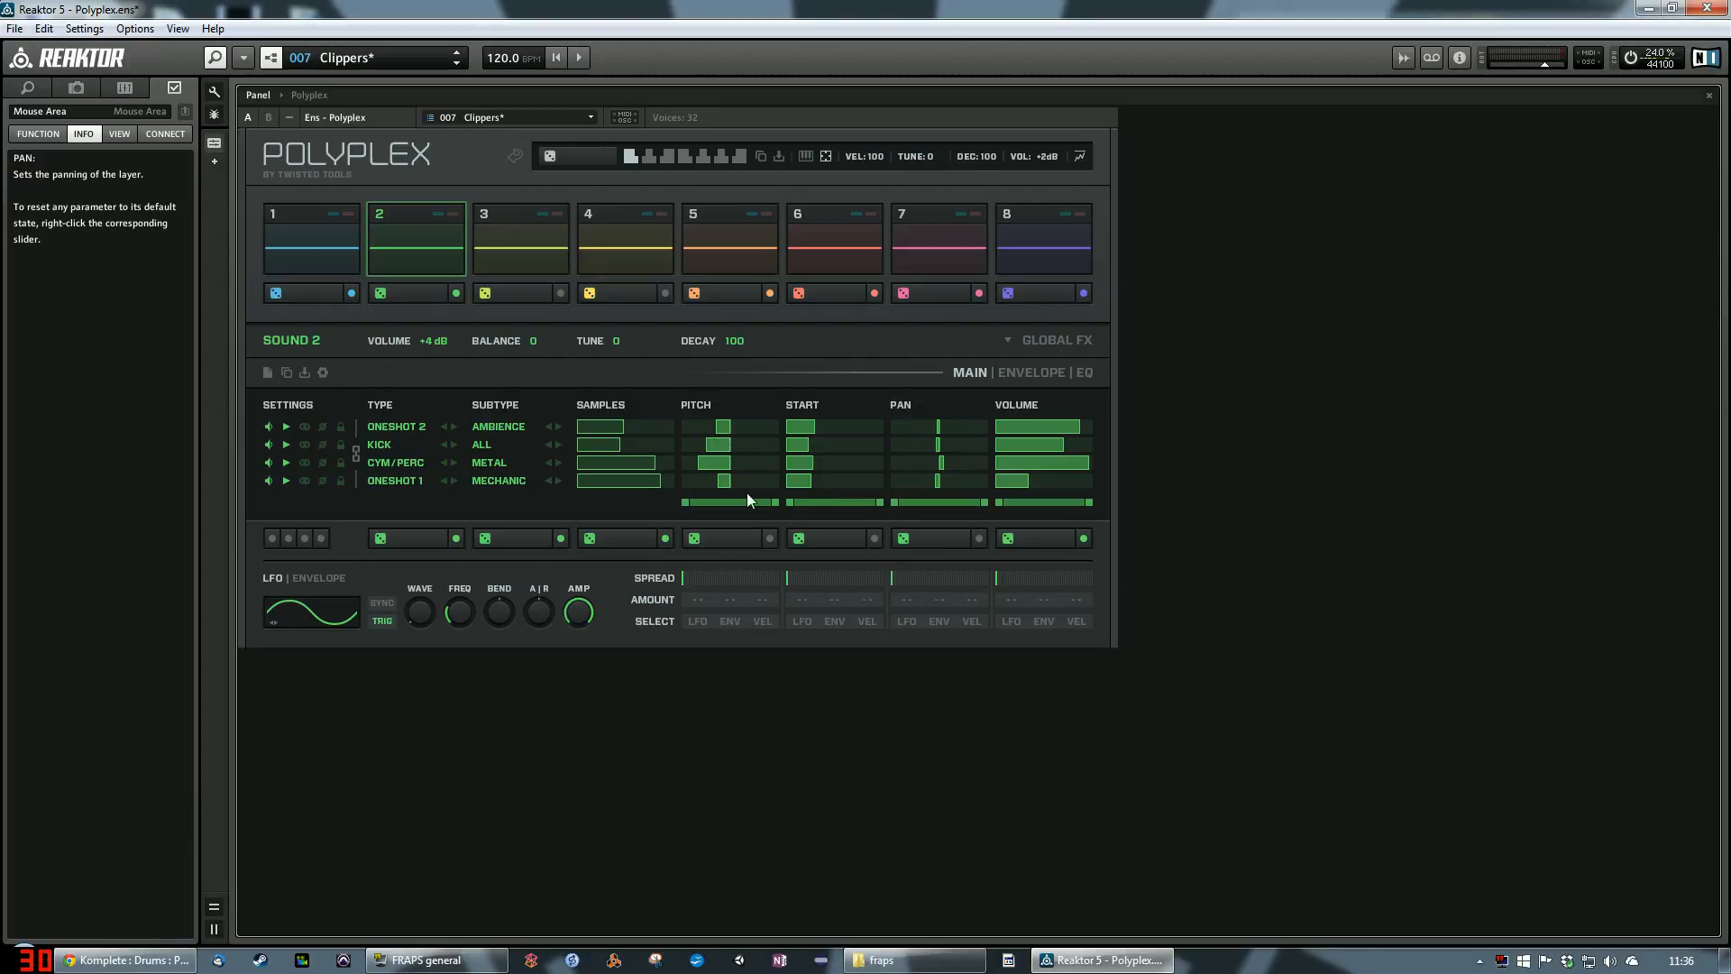
left_click(425, 251)
left_click_drag(435, 342, 436, 393)
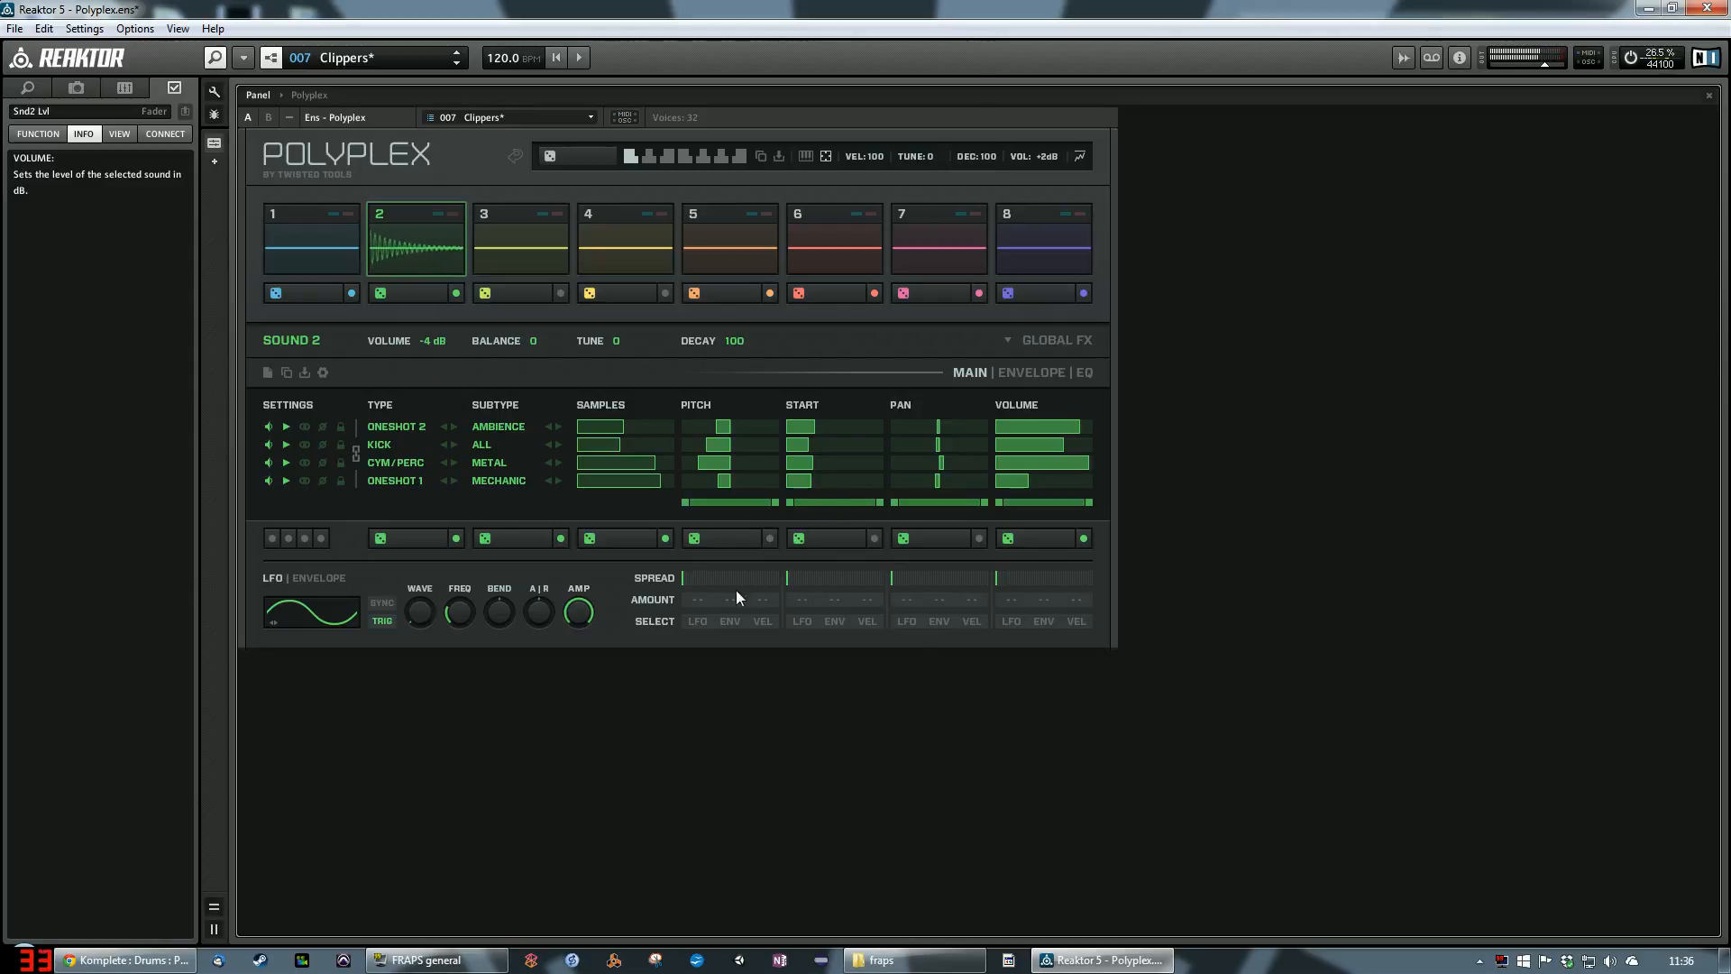
Step: Try LFO modulation on sound 2's pitch with amounts of 65 and 100 and some spread, and switch the LFO off
left_click(697, 622)
left_click_drag(699, 602, 744, 419)
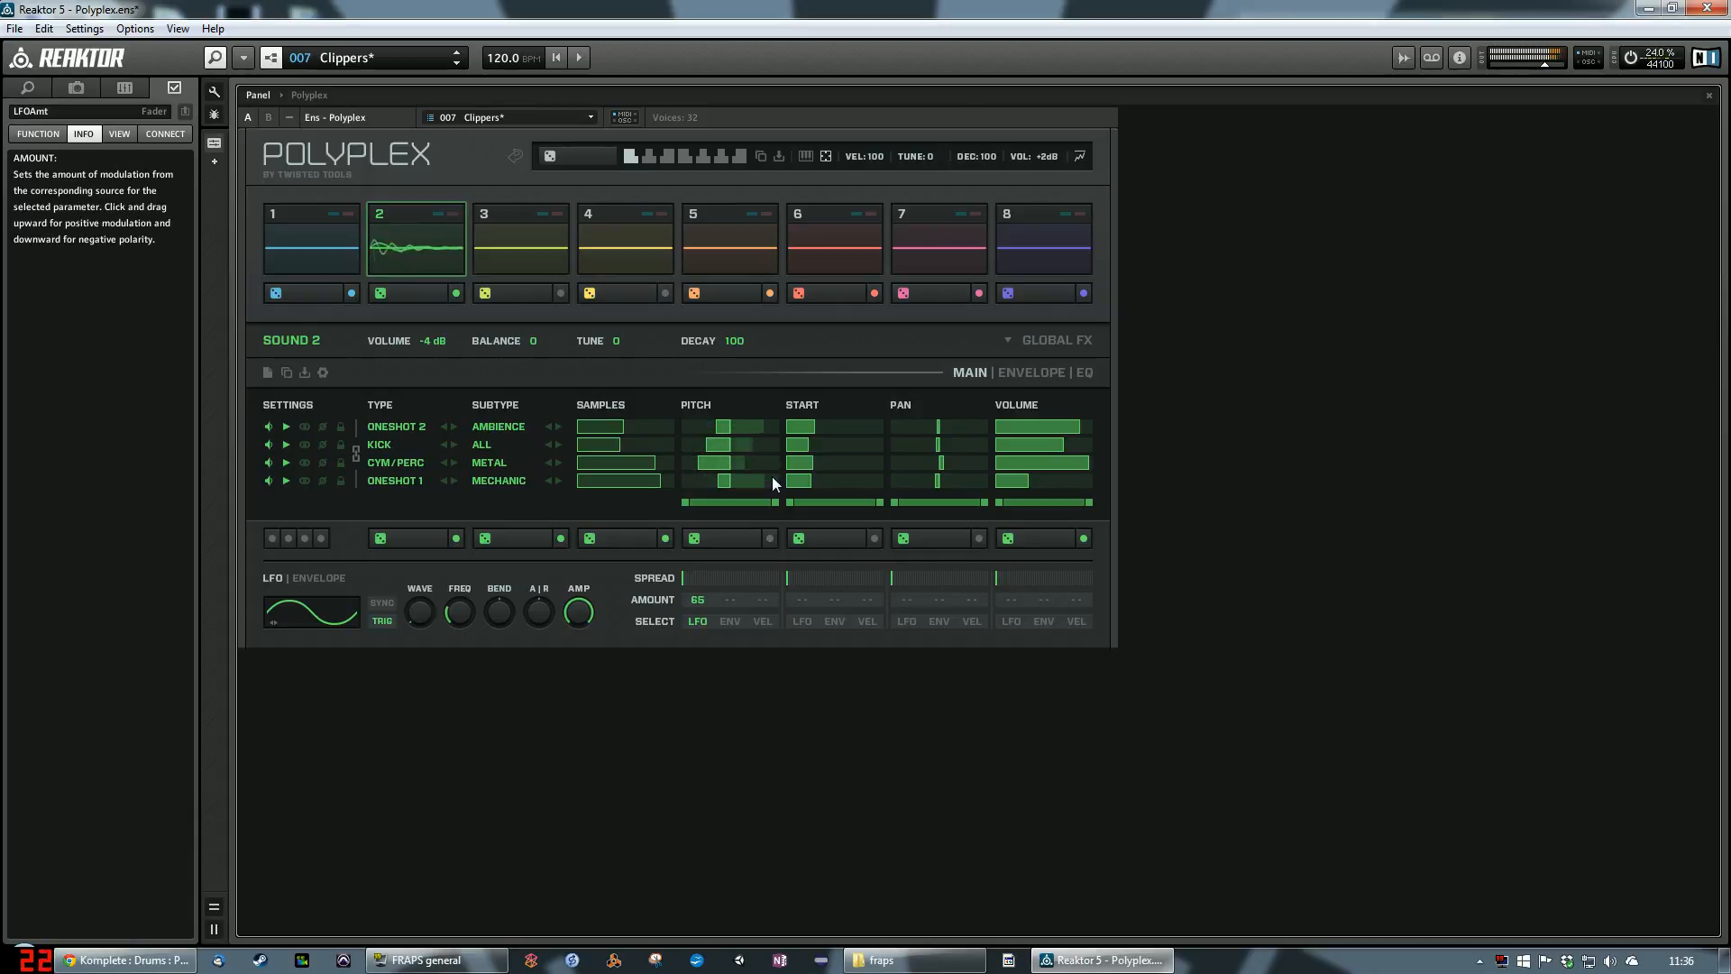
mouse_move(692, 581)
left_mouse_down()
mouse_move(766, 580)
mouse_move(728, 559)
left_mouse_up()
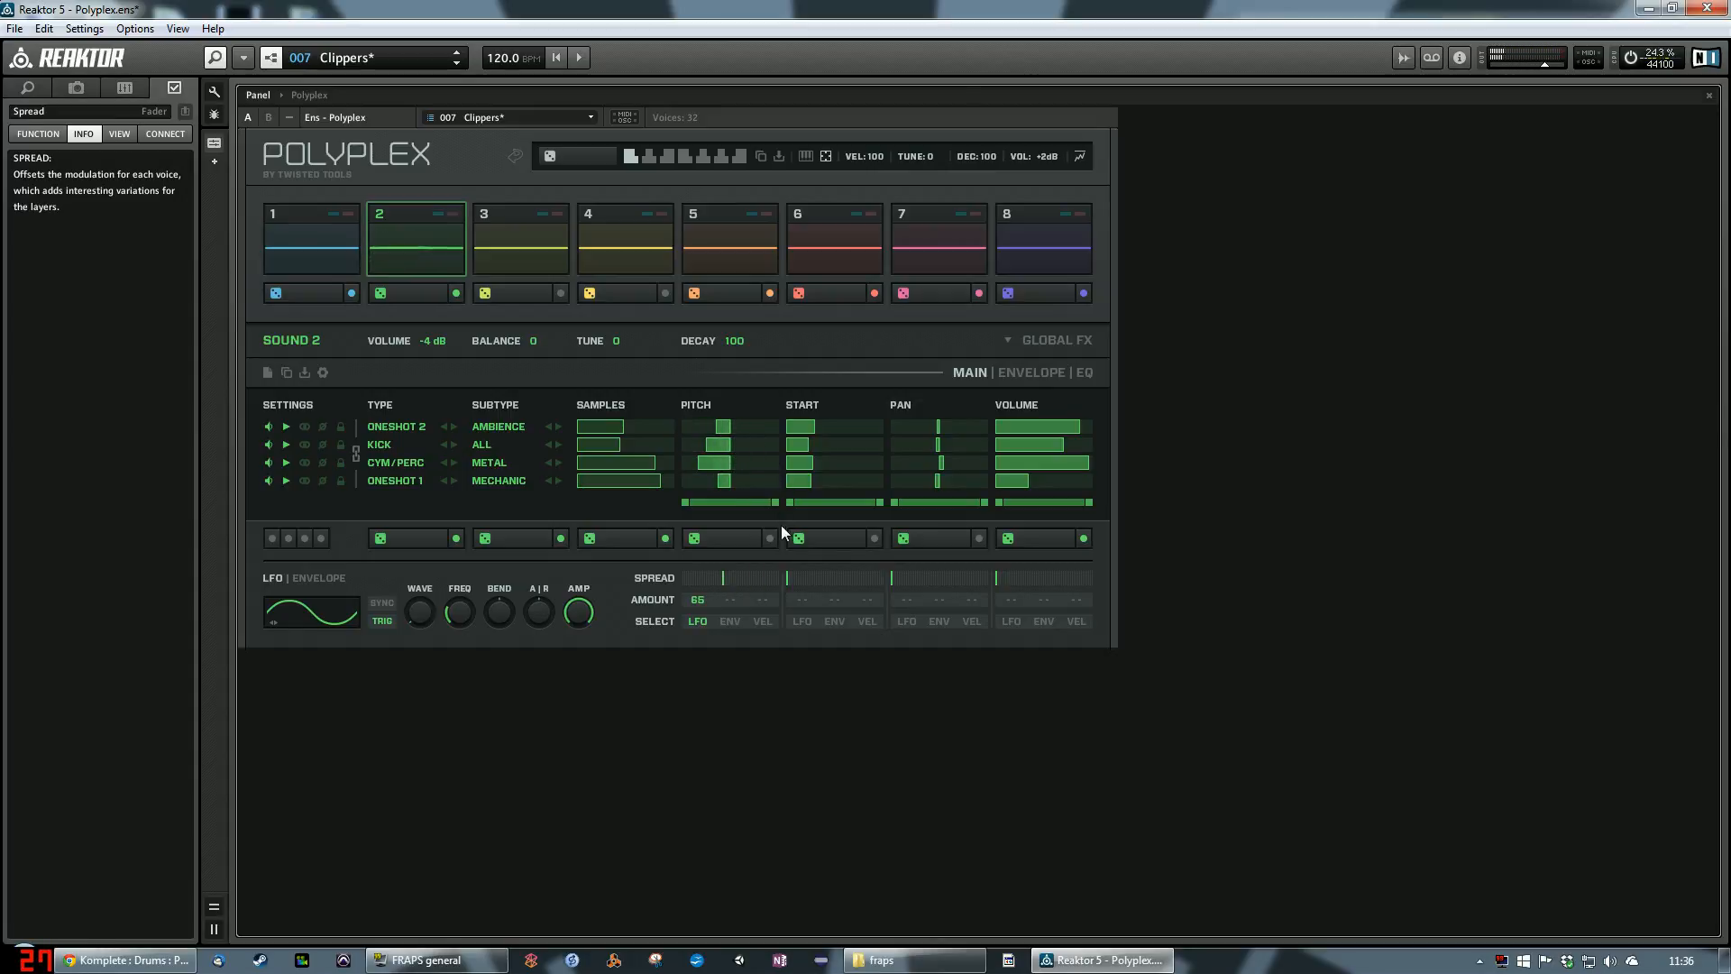
mouse_move(739, 578)
left_mouse_down()
mouse_move(784, 577)
mouse_move(695, 580)
mouse_move(701, 649)
mouse_move(726, 404)
left_mouse_up()
left_click(699, 621)
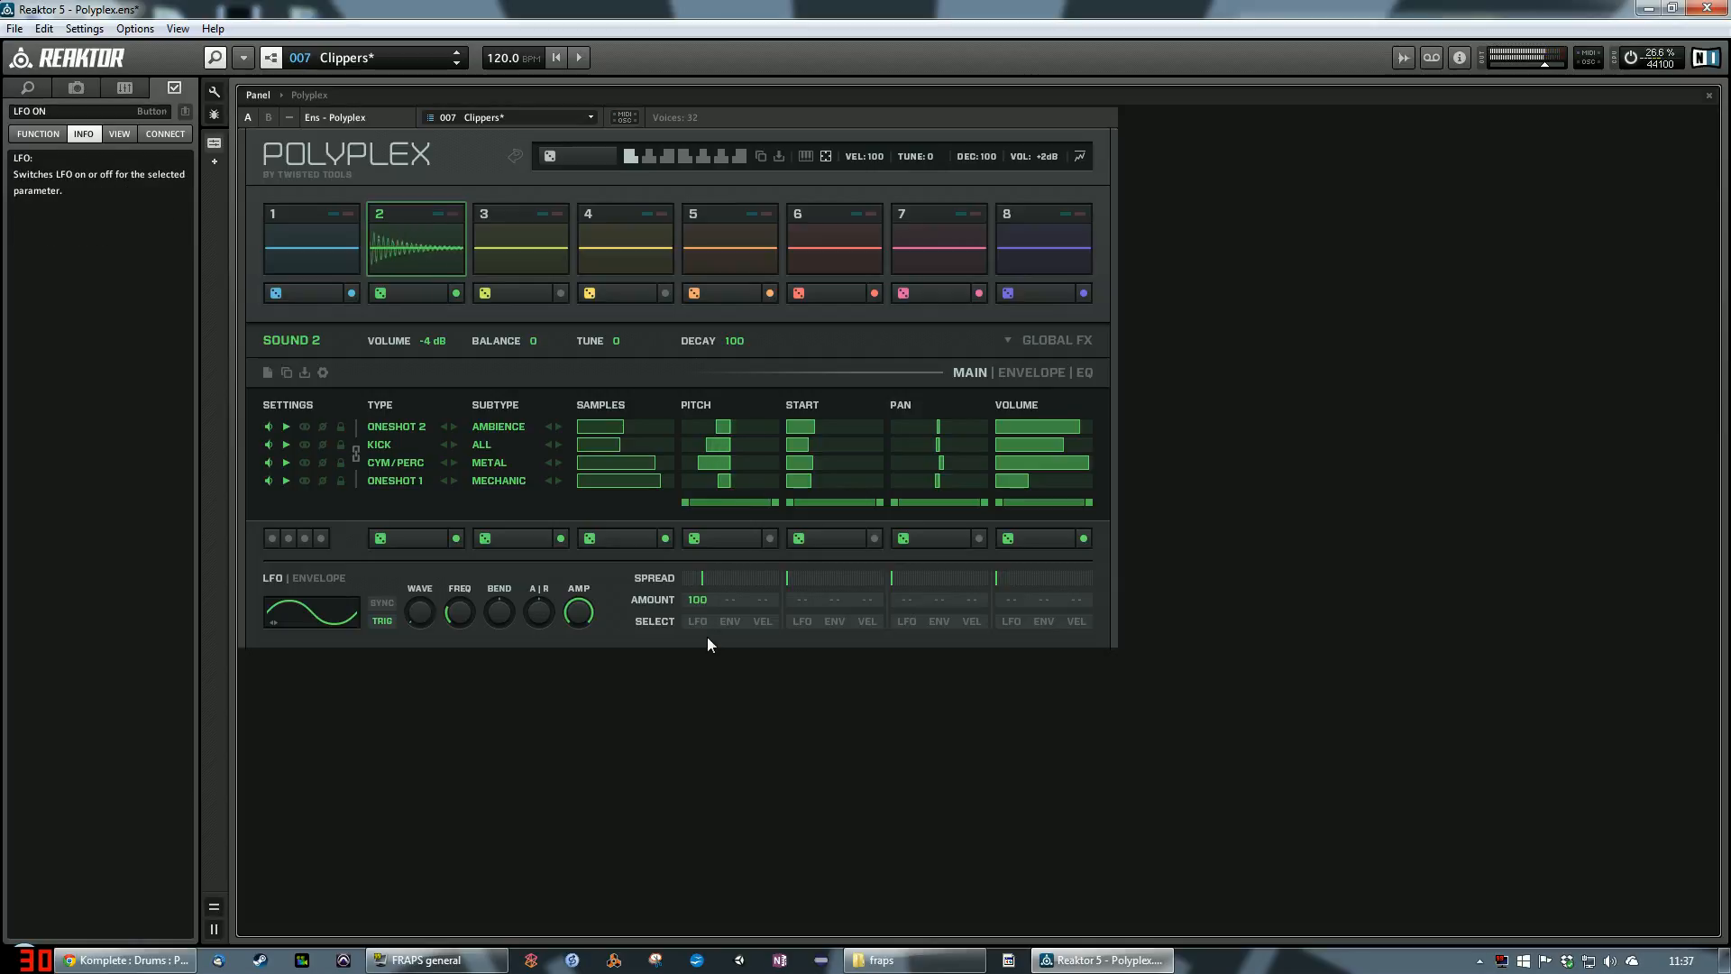
Step: Switch sound 2's pitch modulation to the envelope, display its controls, and try amounts of 74 and -60
left_click(736, 626)
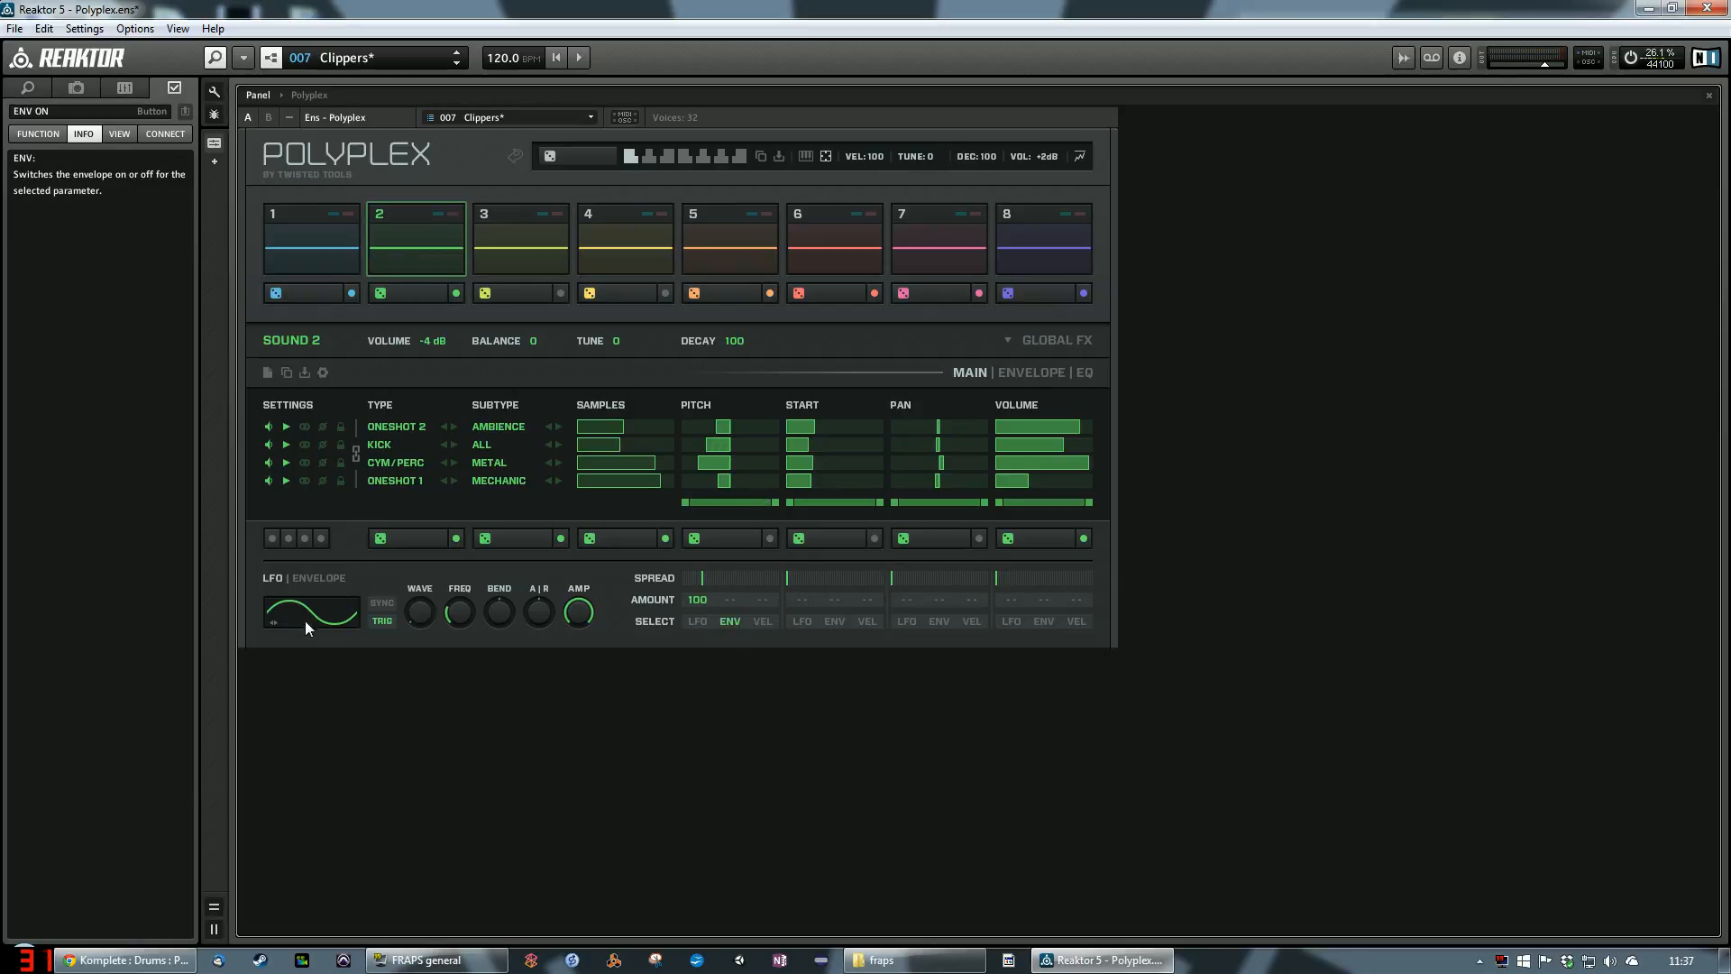
left_click(317, 582)
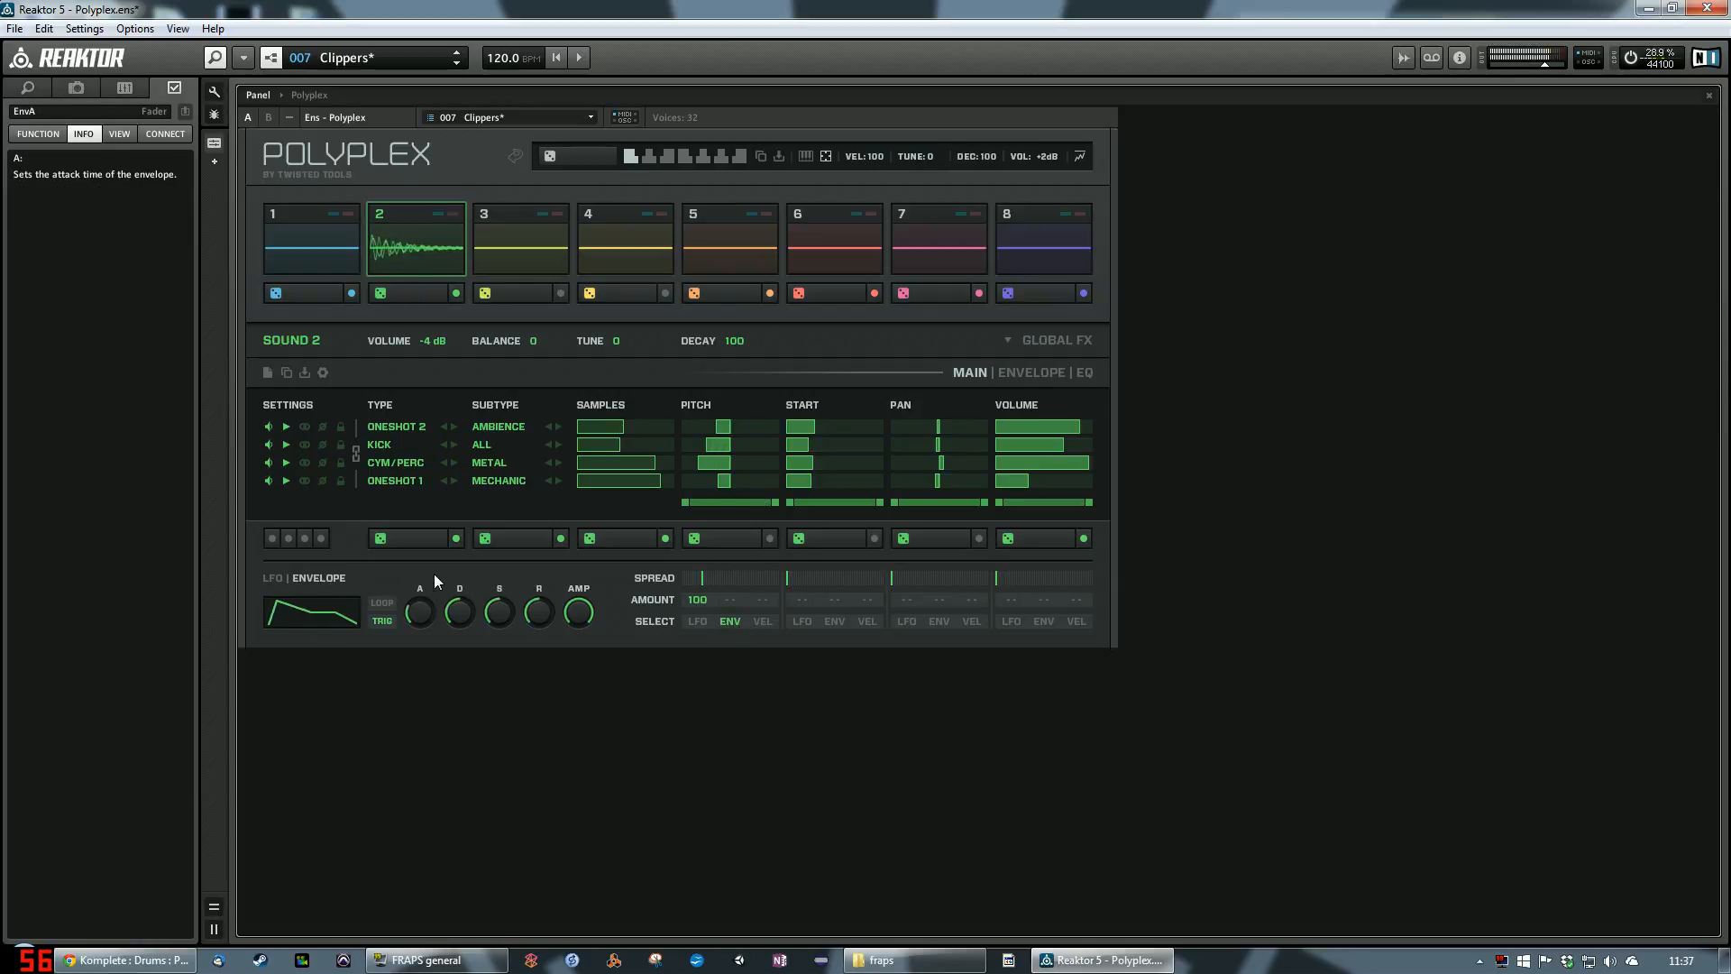
left_click_drag(746, 598, 754, 514)
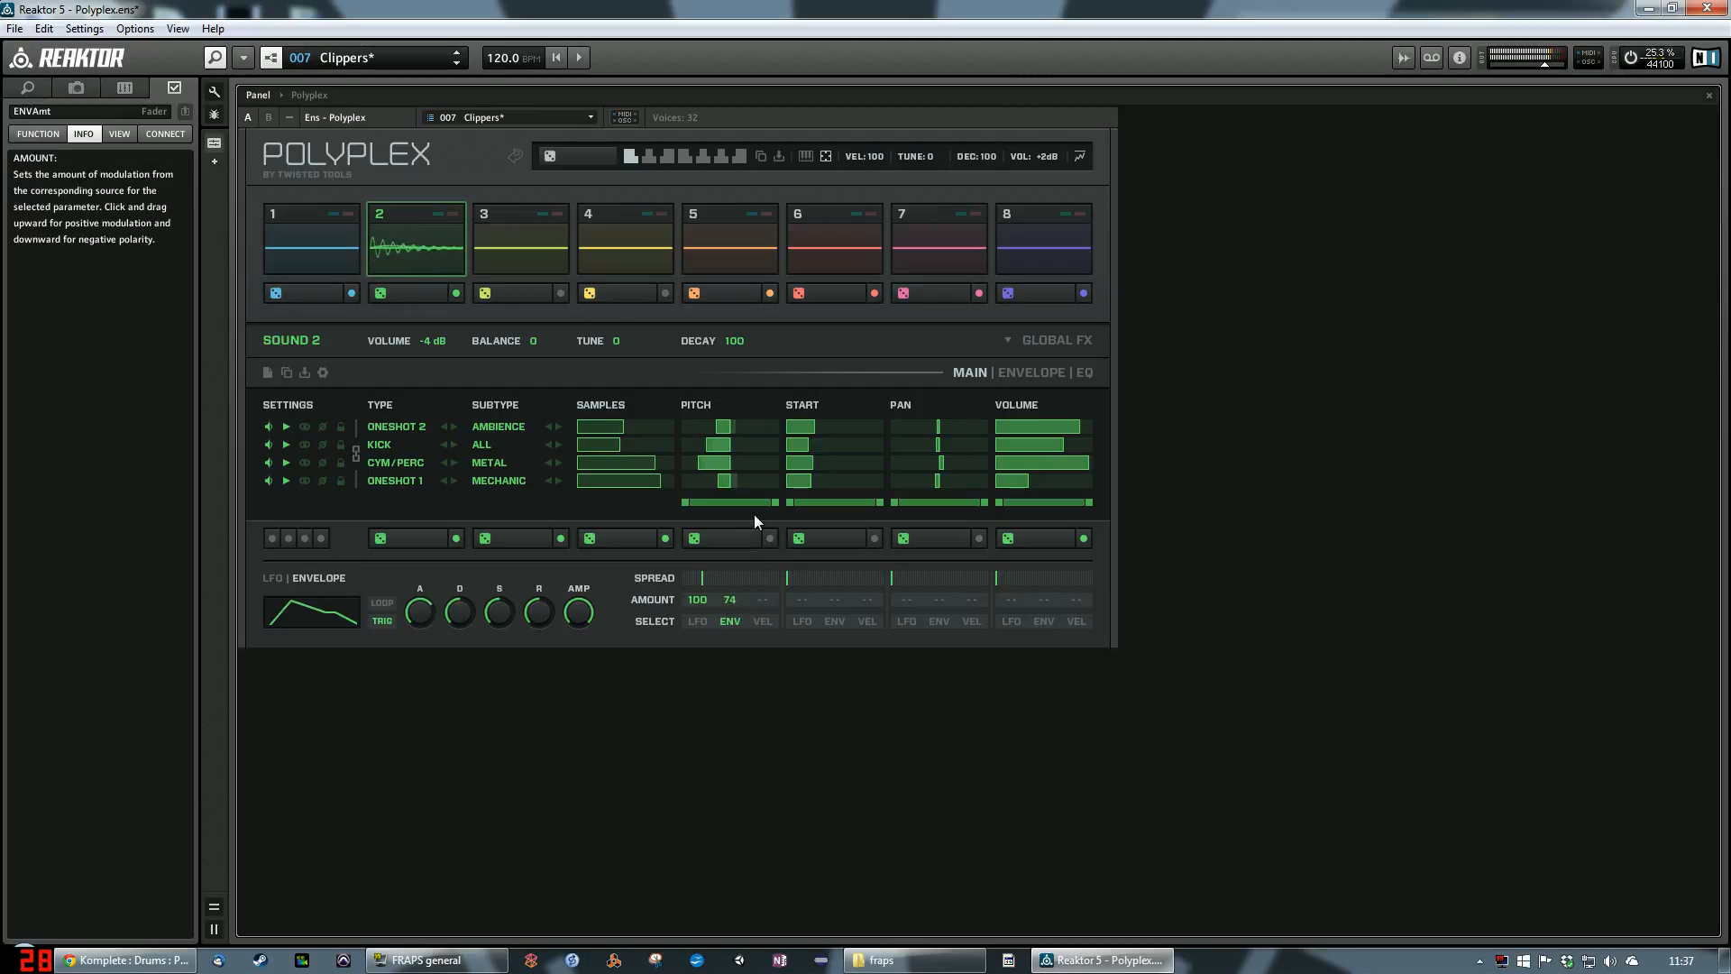
left_click_drag(733, 603, 742, 774)
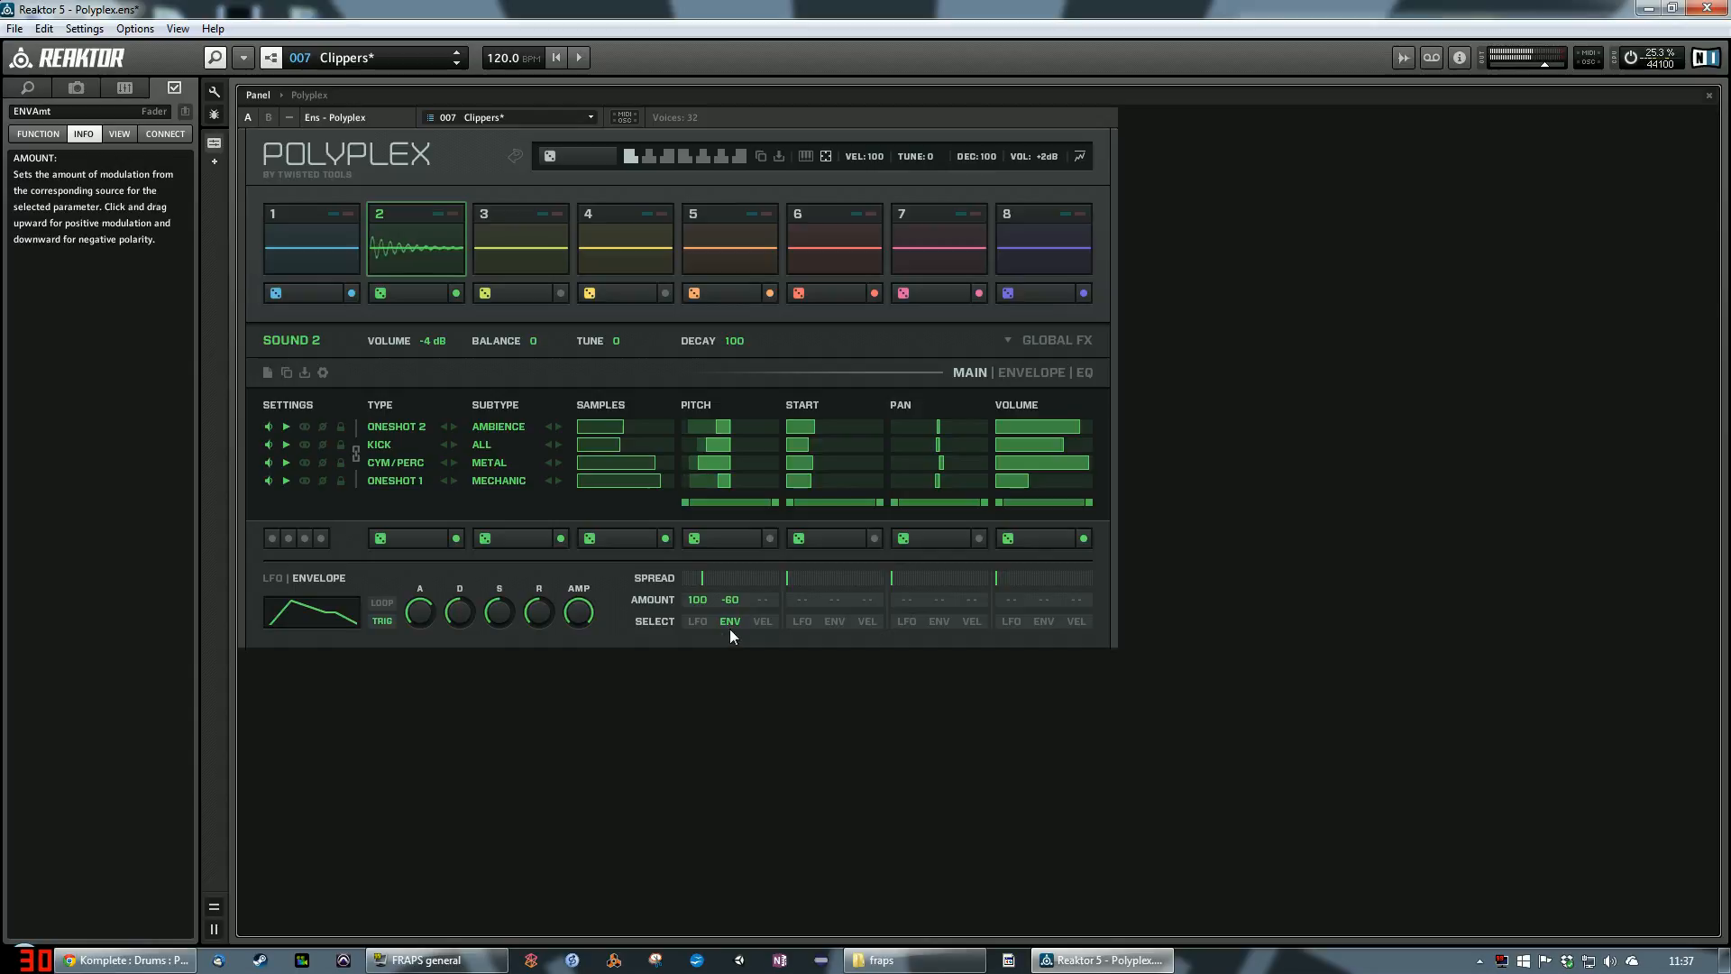
Step: Try velocity modulation on sound 2's pitch with an amount of 100, and switch it off again
left_click(761, 621)
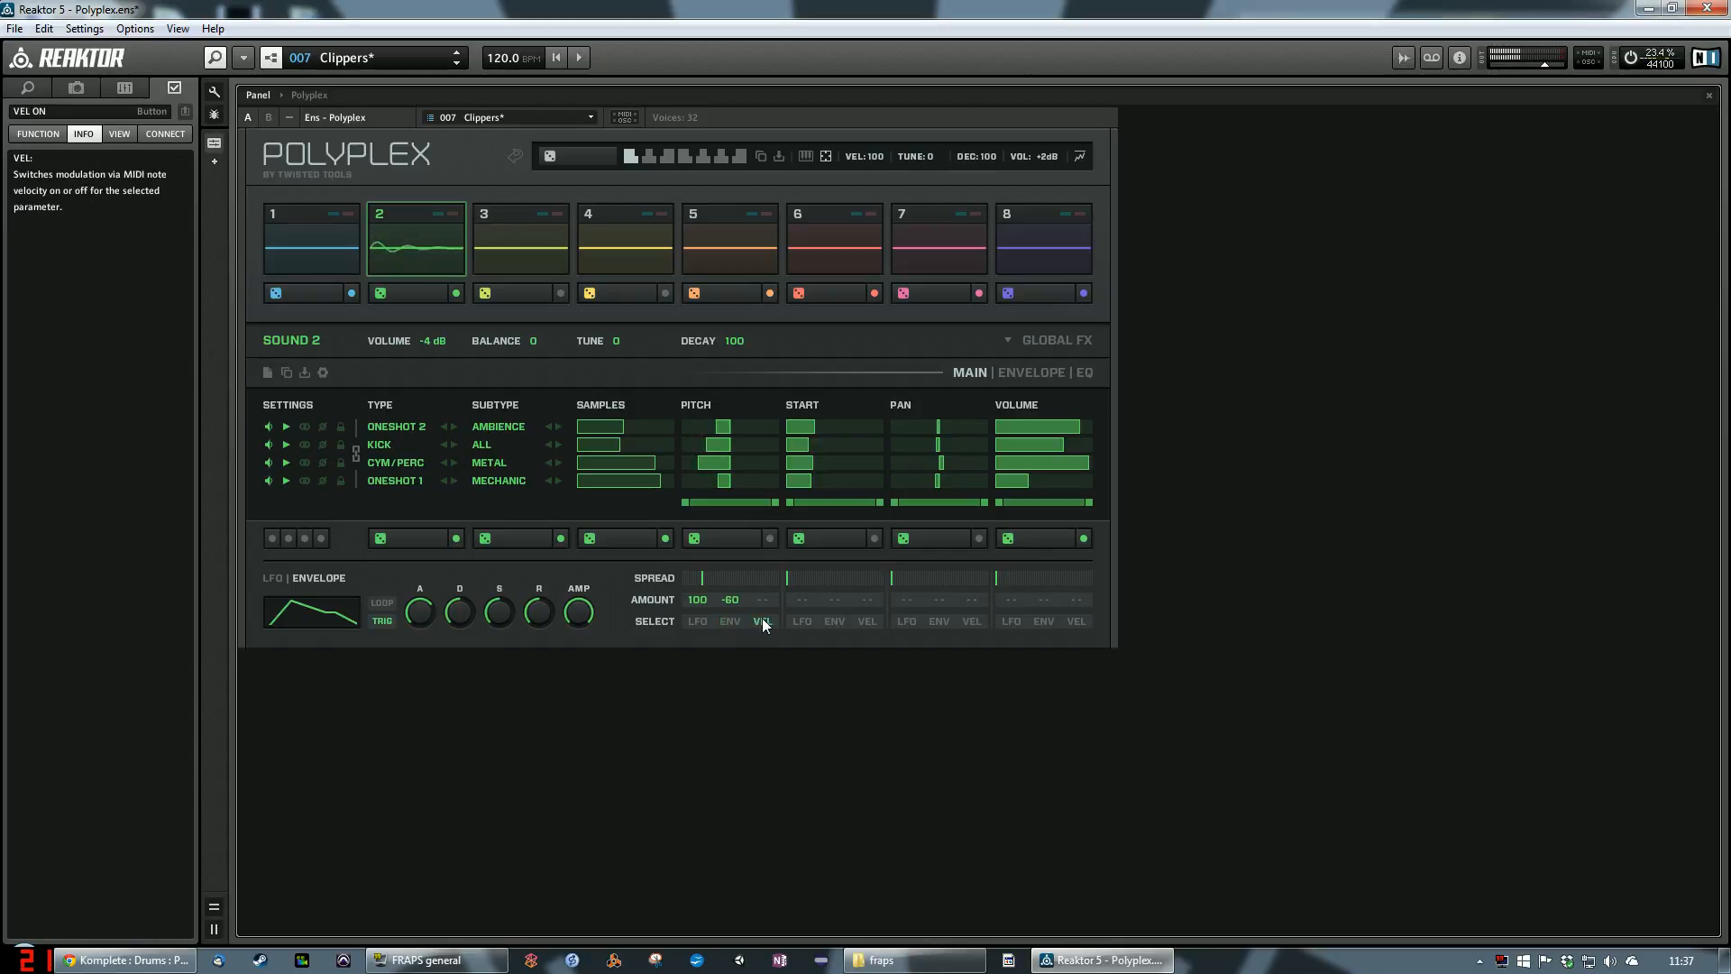
left_click_drag(765, 602, 785, 442)
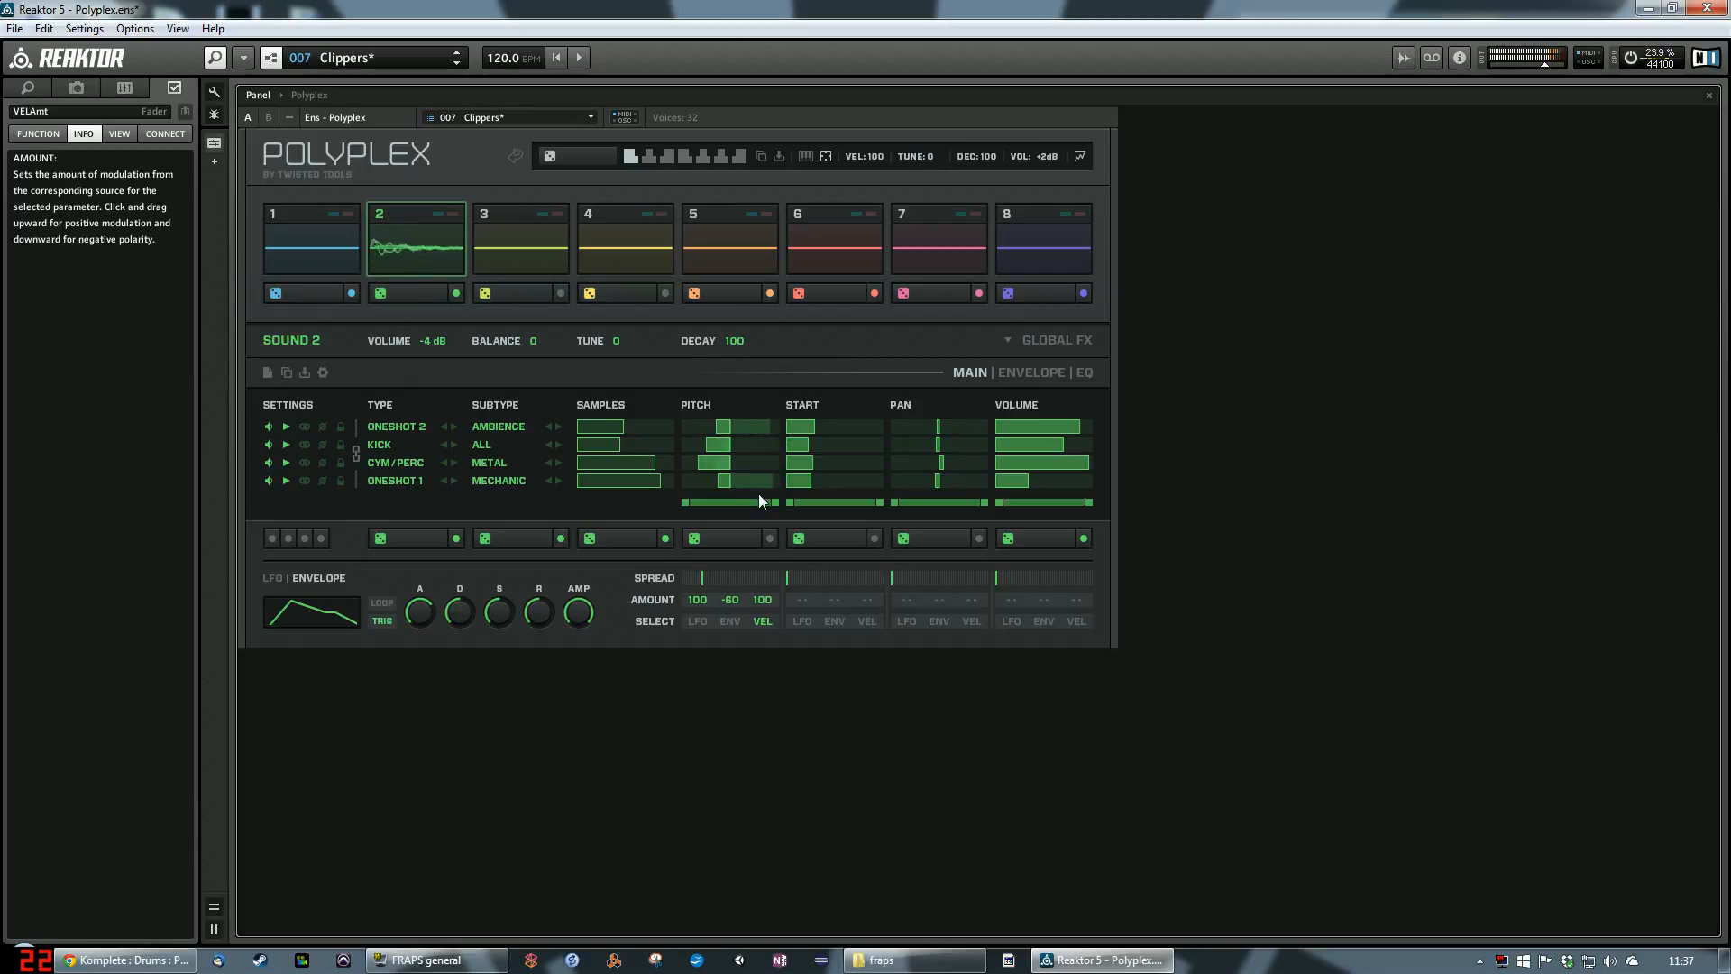
left_click(764, 621)
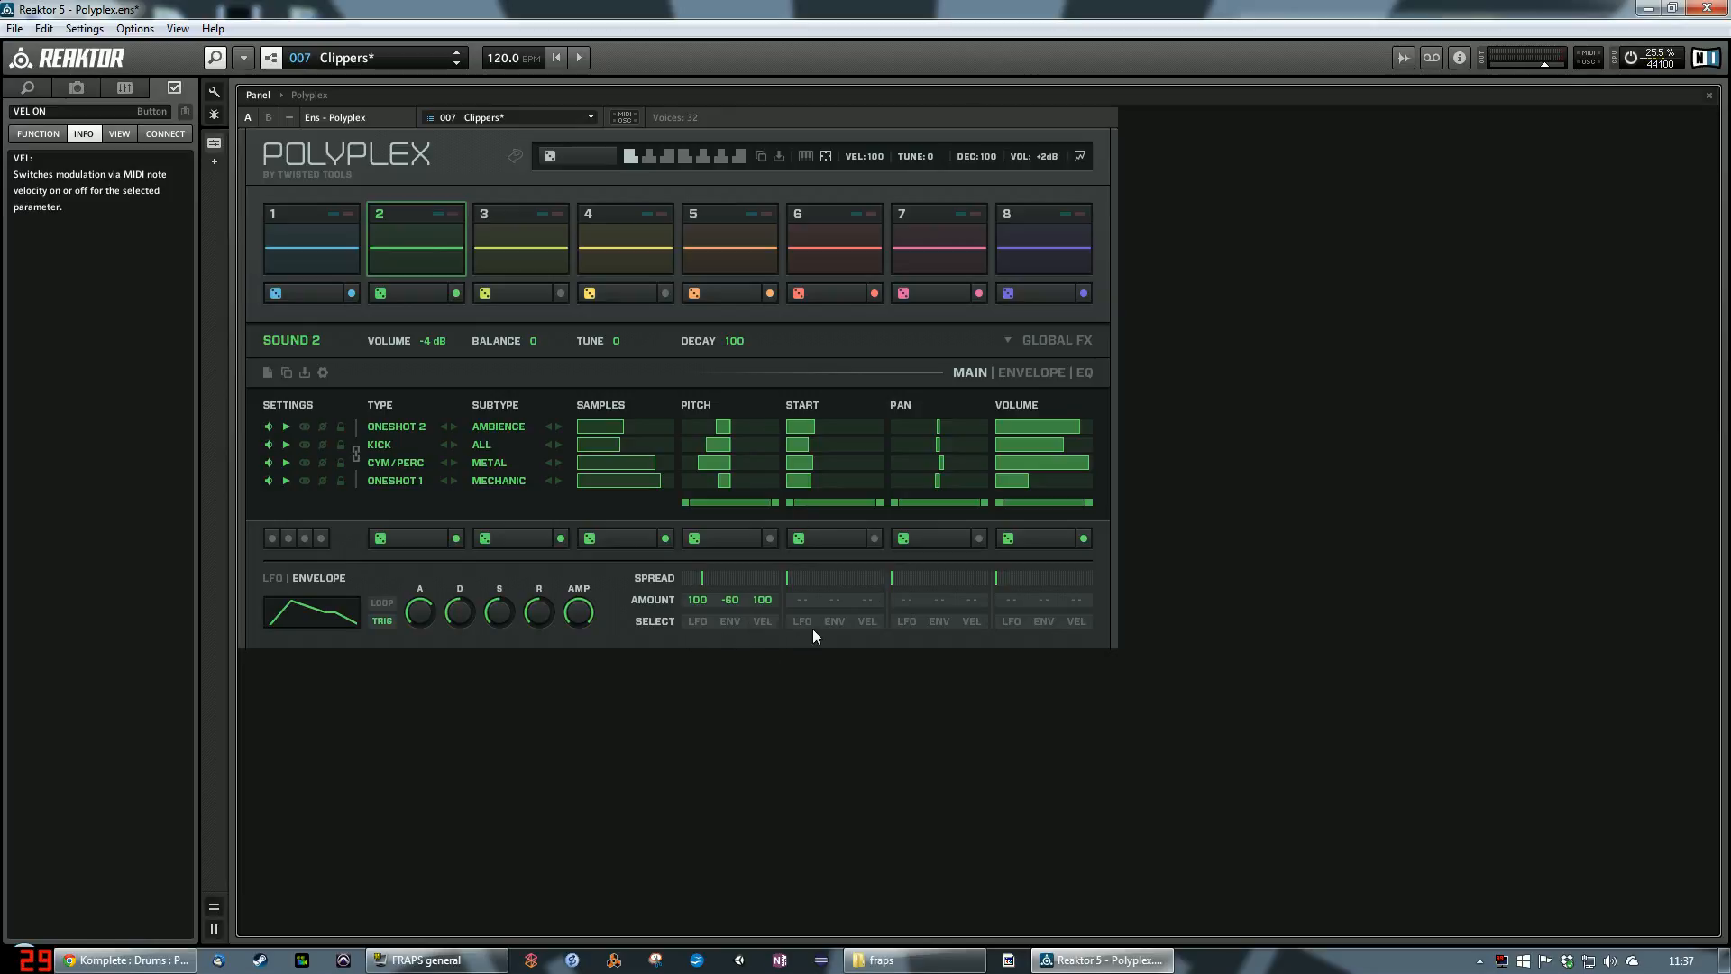
Step: View sound 2's envelope and EQ parameters and return to the main parameters
left_click(1028, 373)
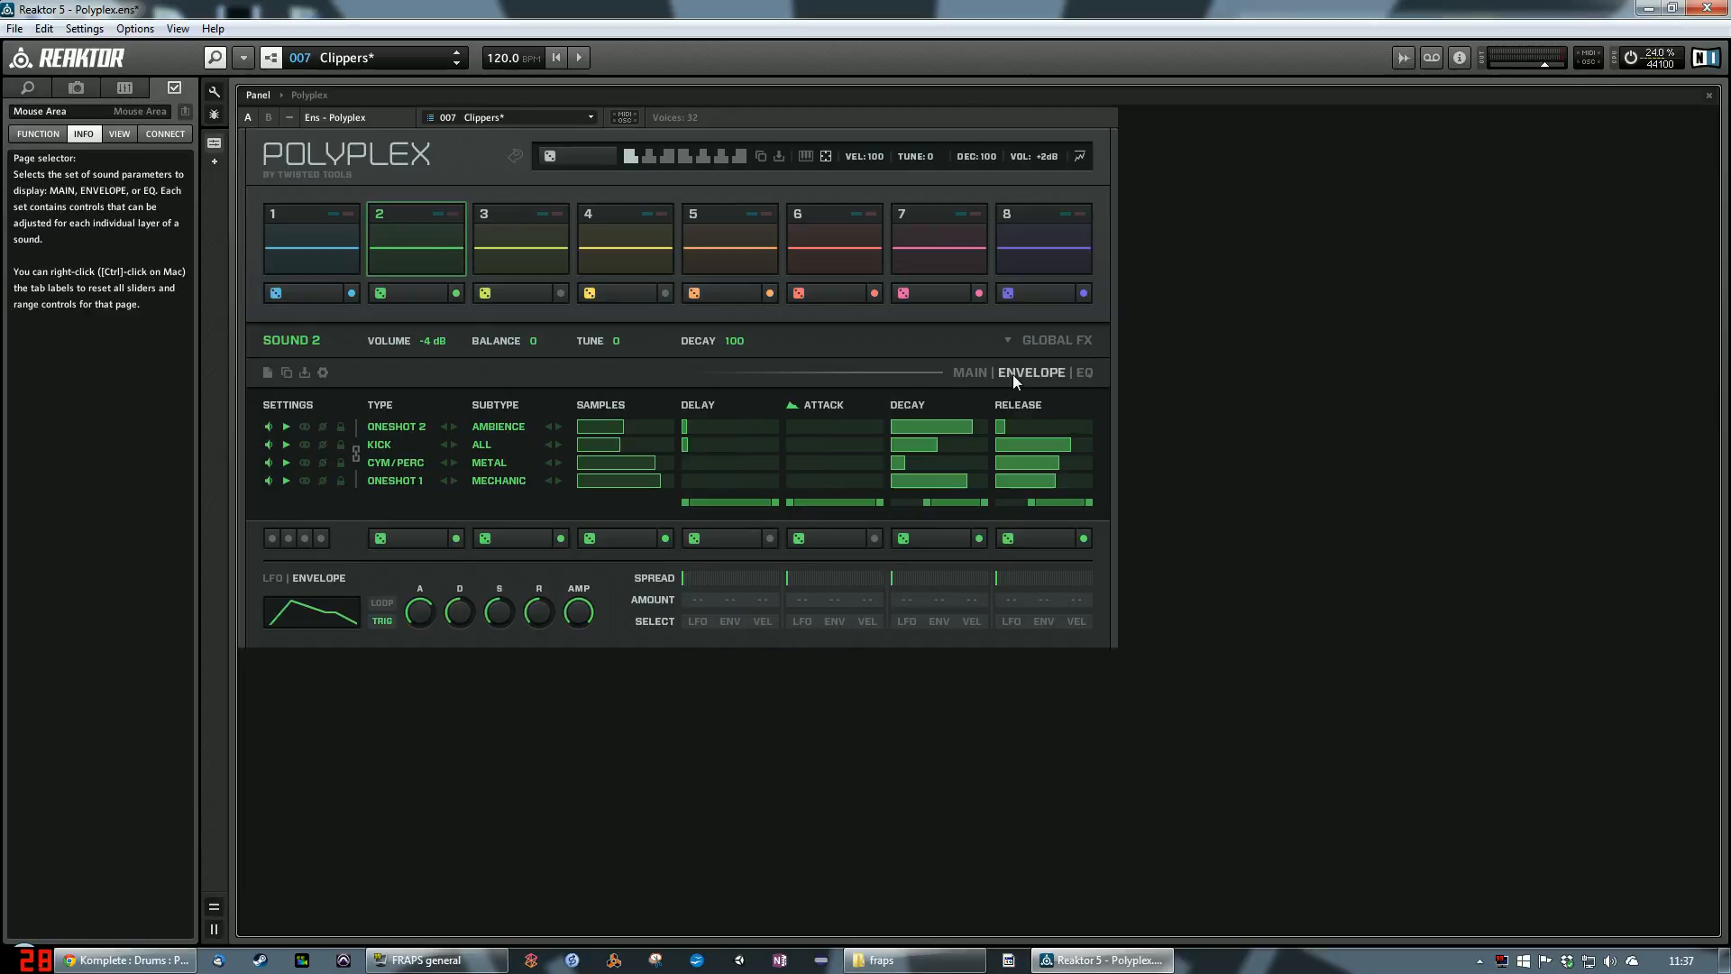
left_click(1082, 372)
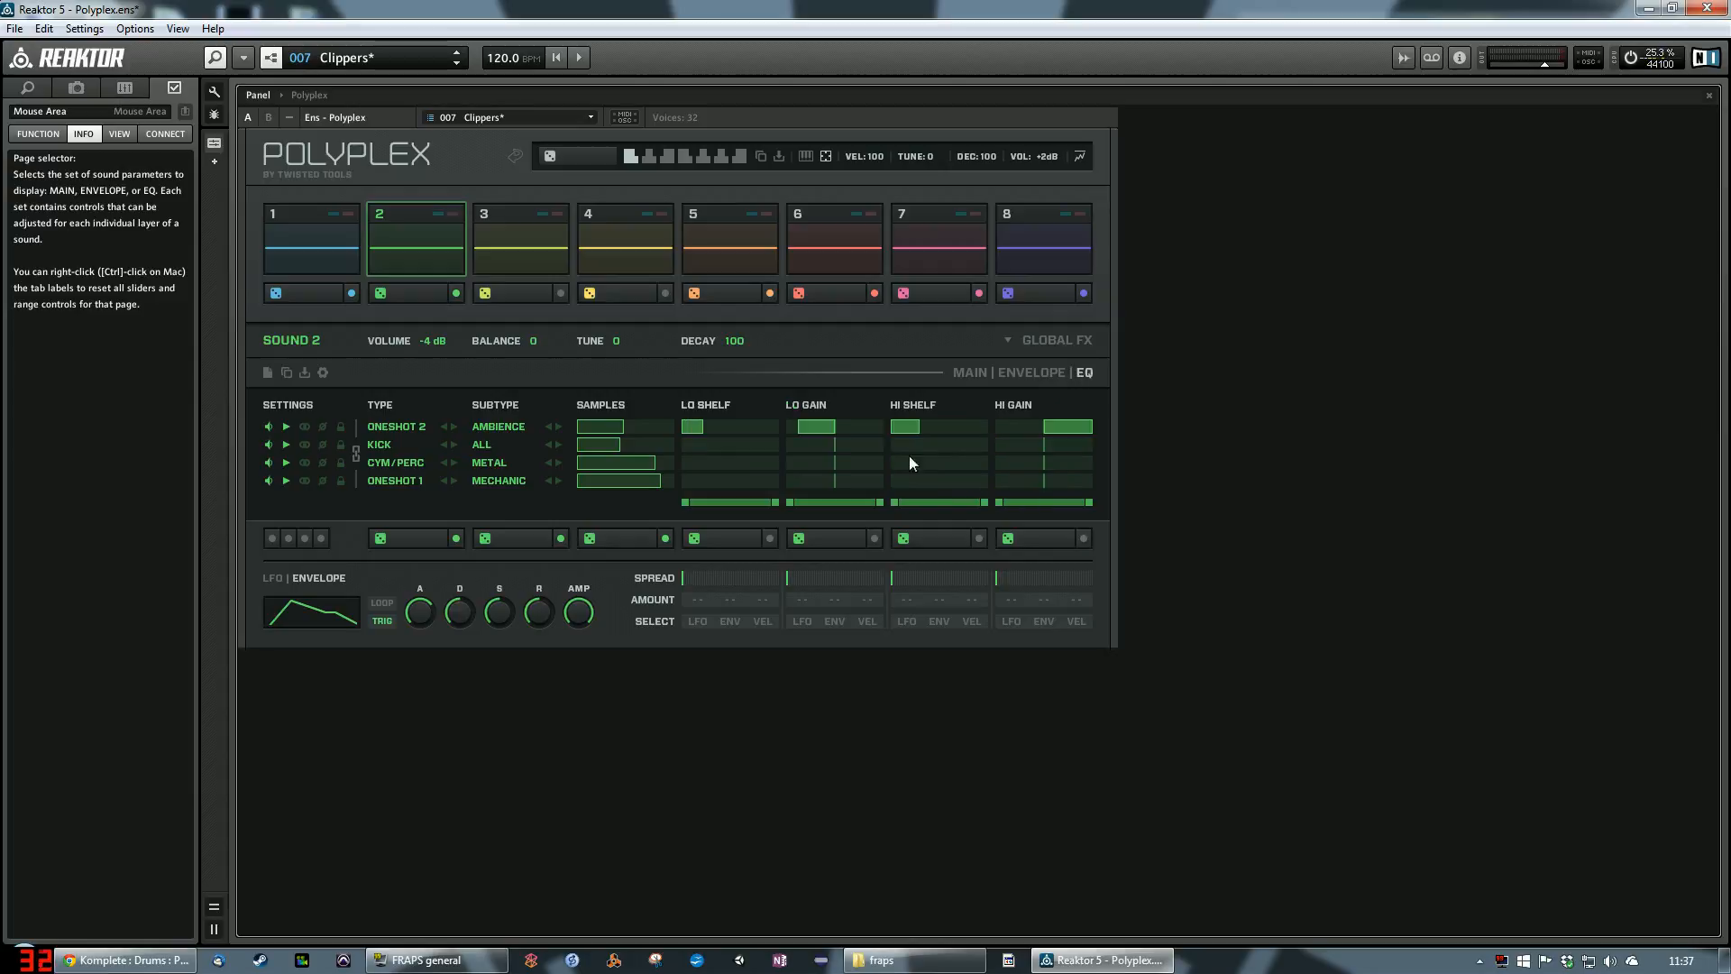
left_click(1021, 373)
left_click(970, 373)
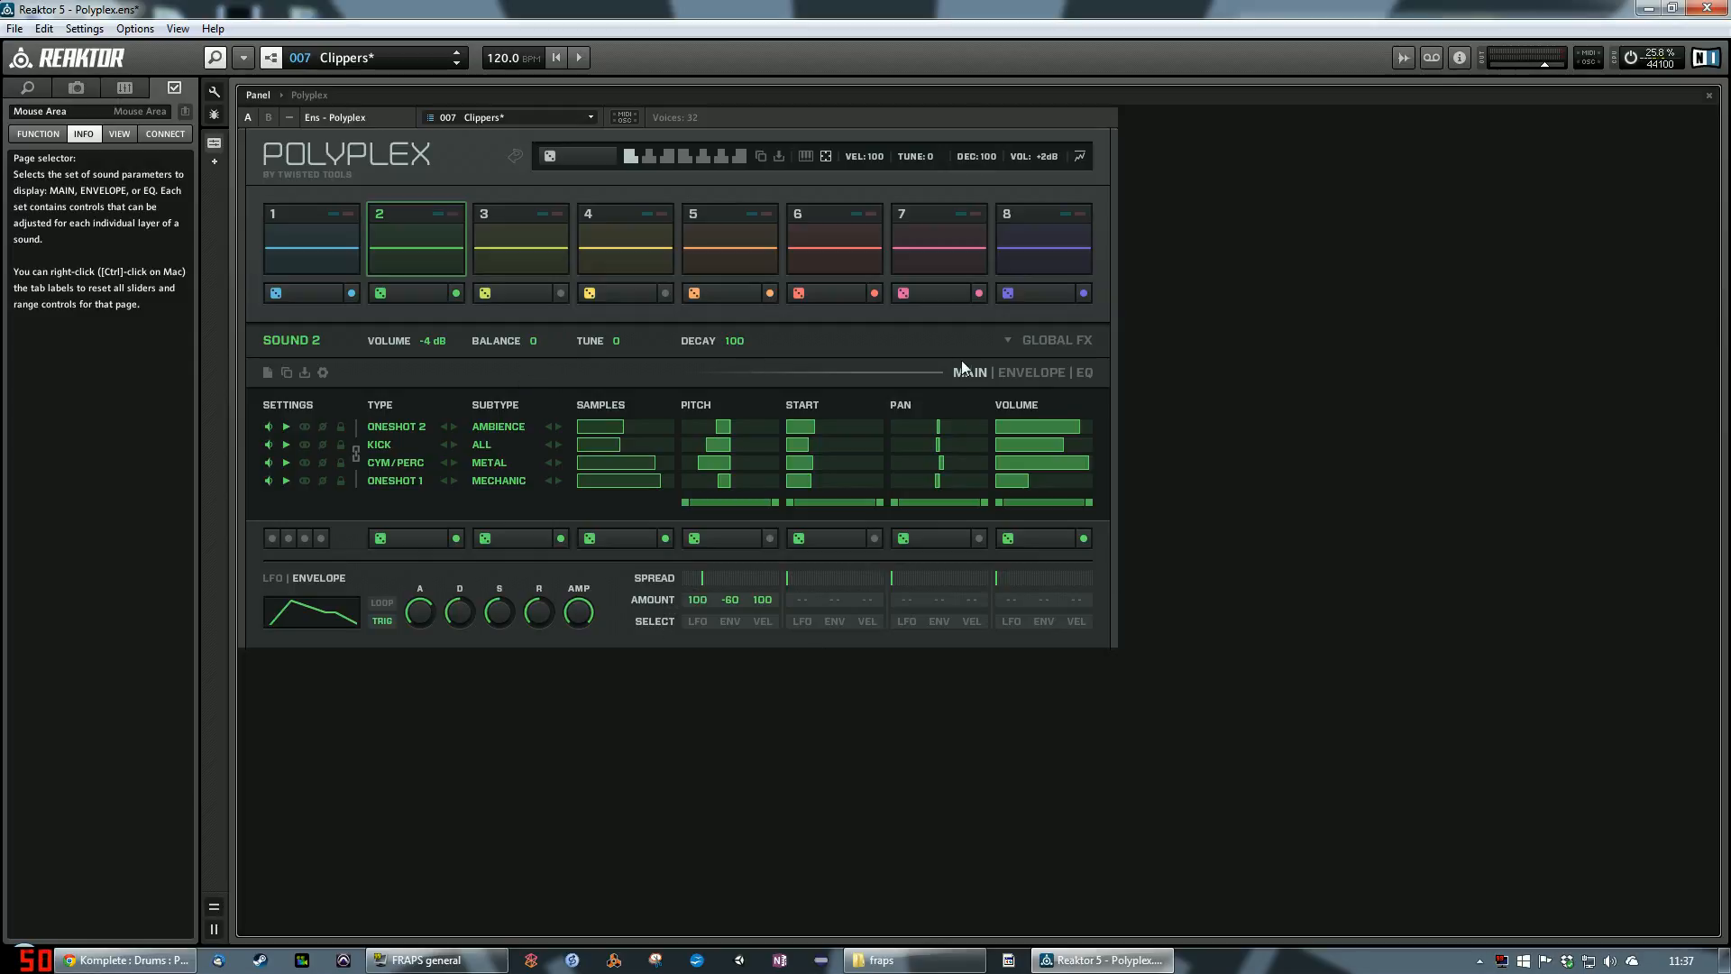
Step: Show the global effects page and switch on insert A for sound 2
left_click(1055, 342)
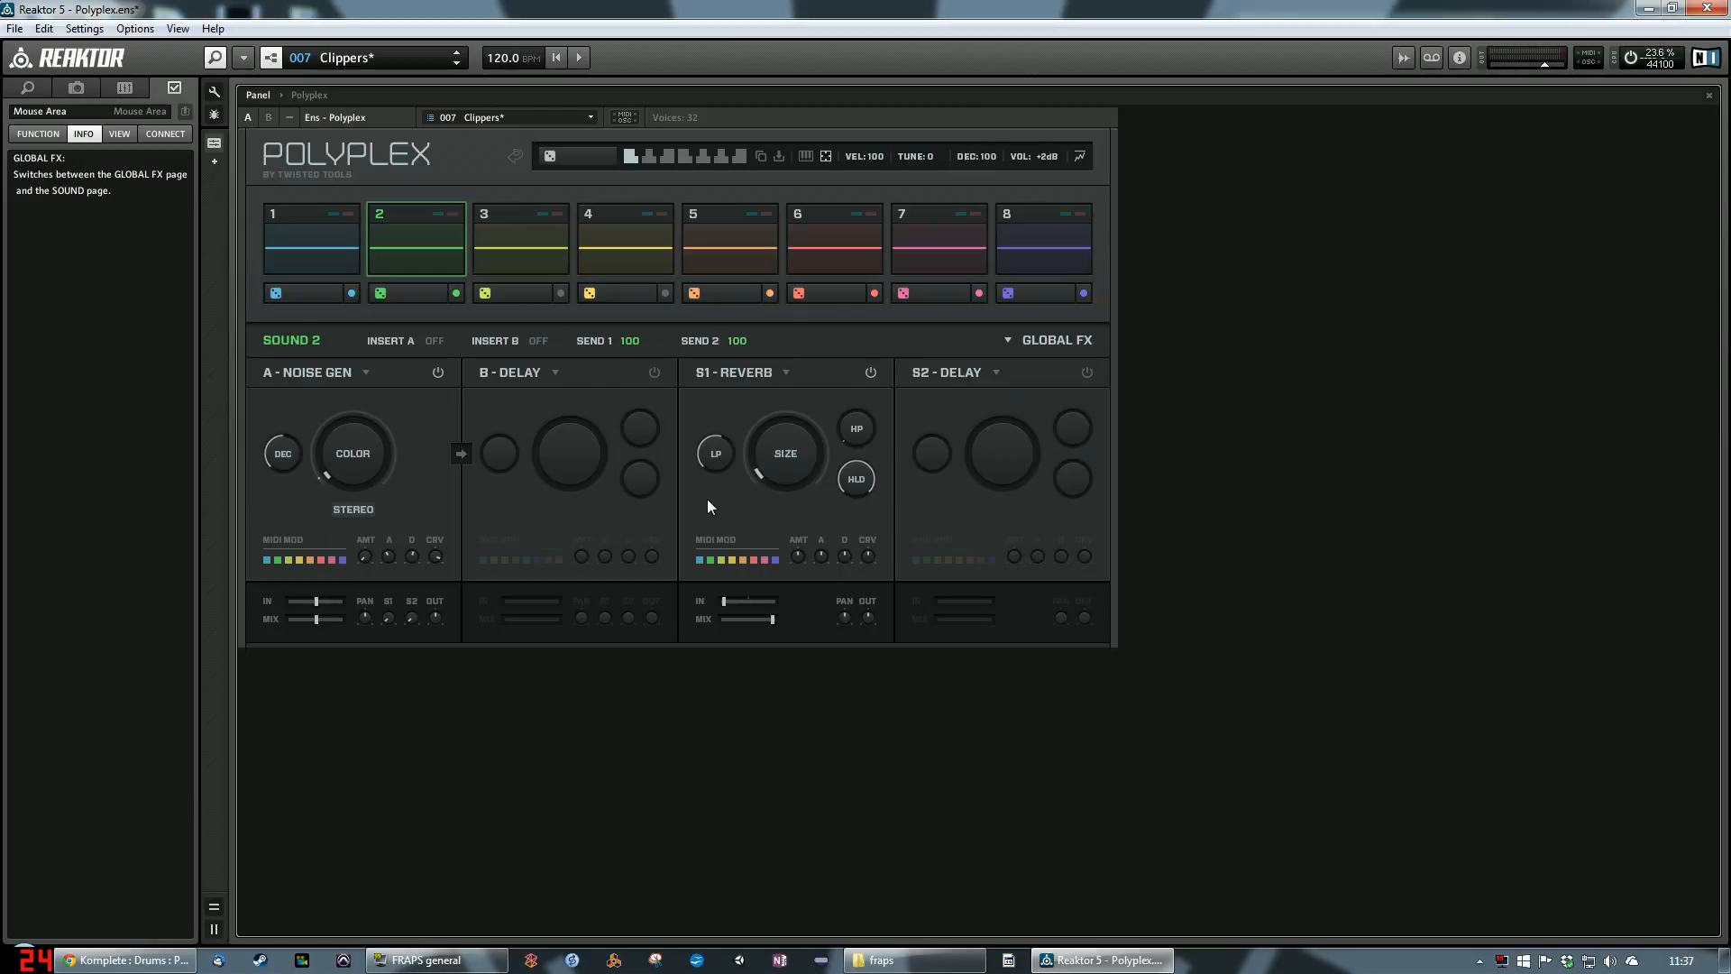
left_click(430, 341)
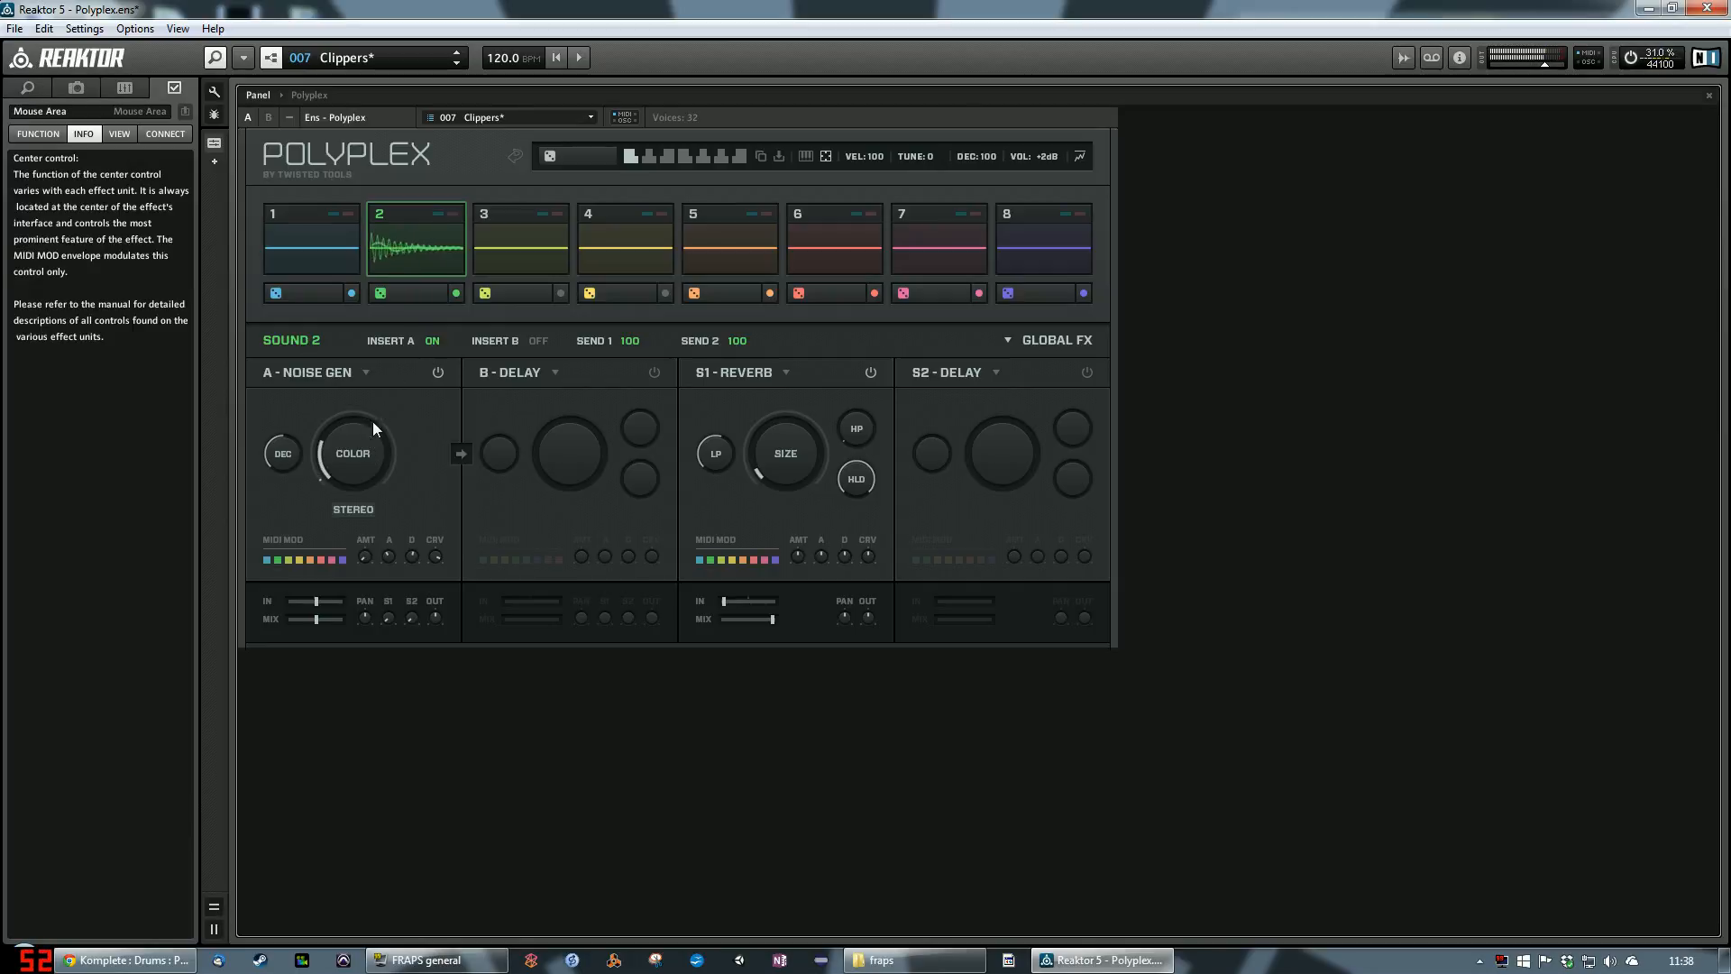
Step: Change effect A to Distortion, then switch that effect off
left_click(353, 373)
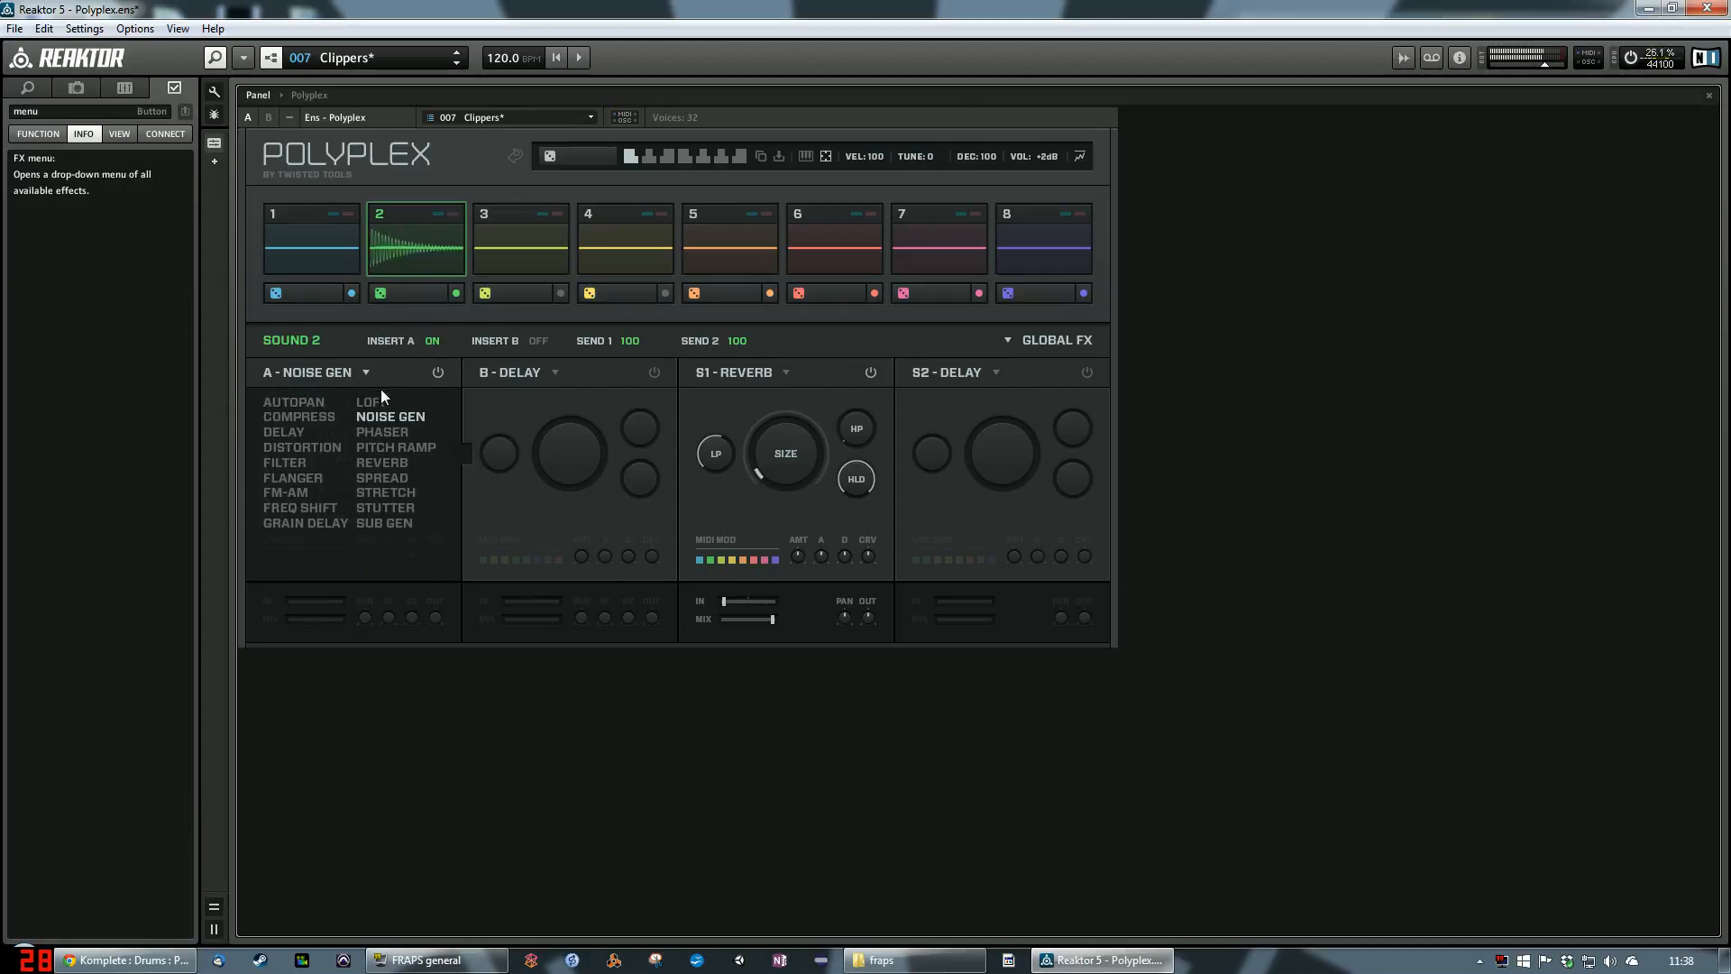
left_click(296, 448)
mouse_move(360, 451)
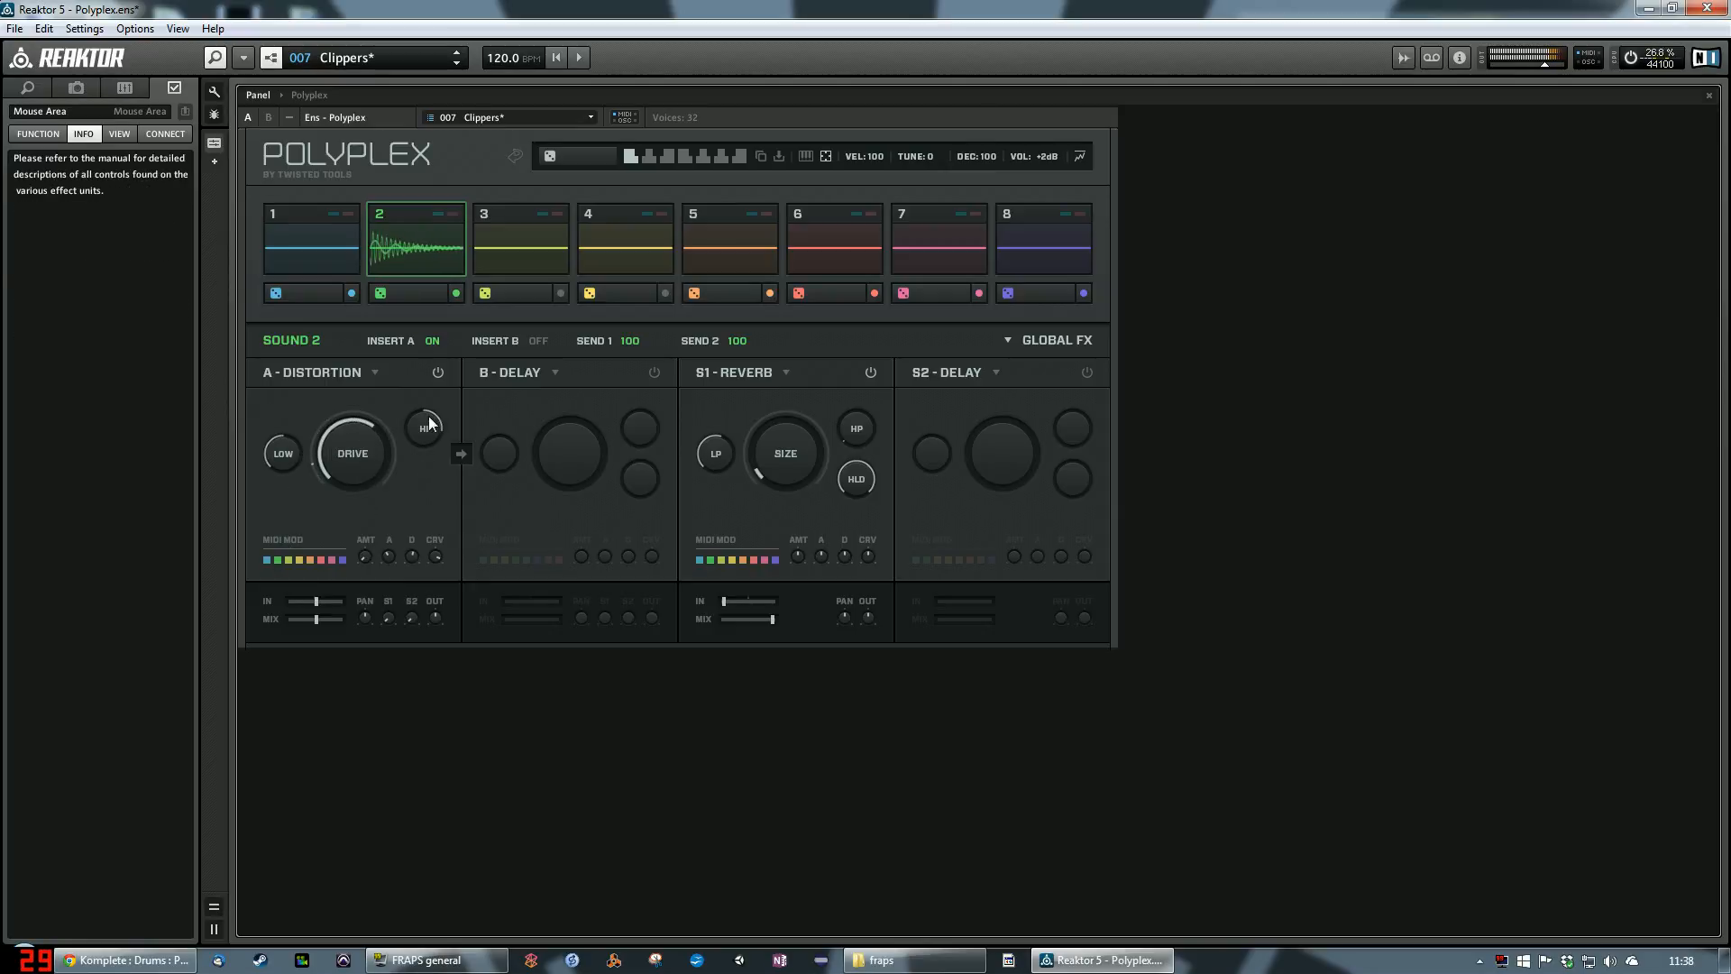
left_click(437, 372)
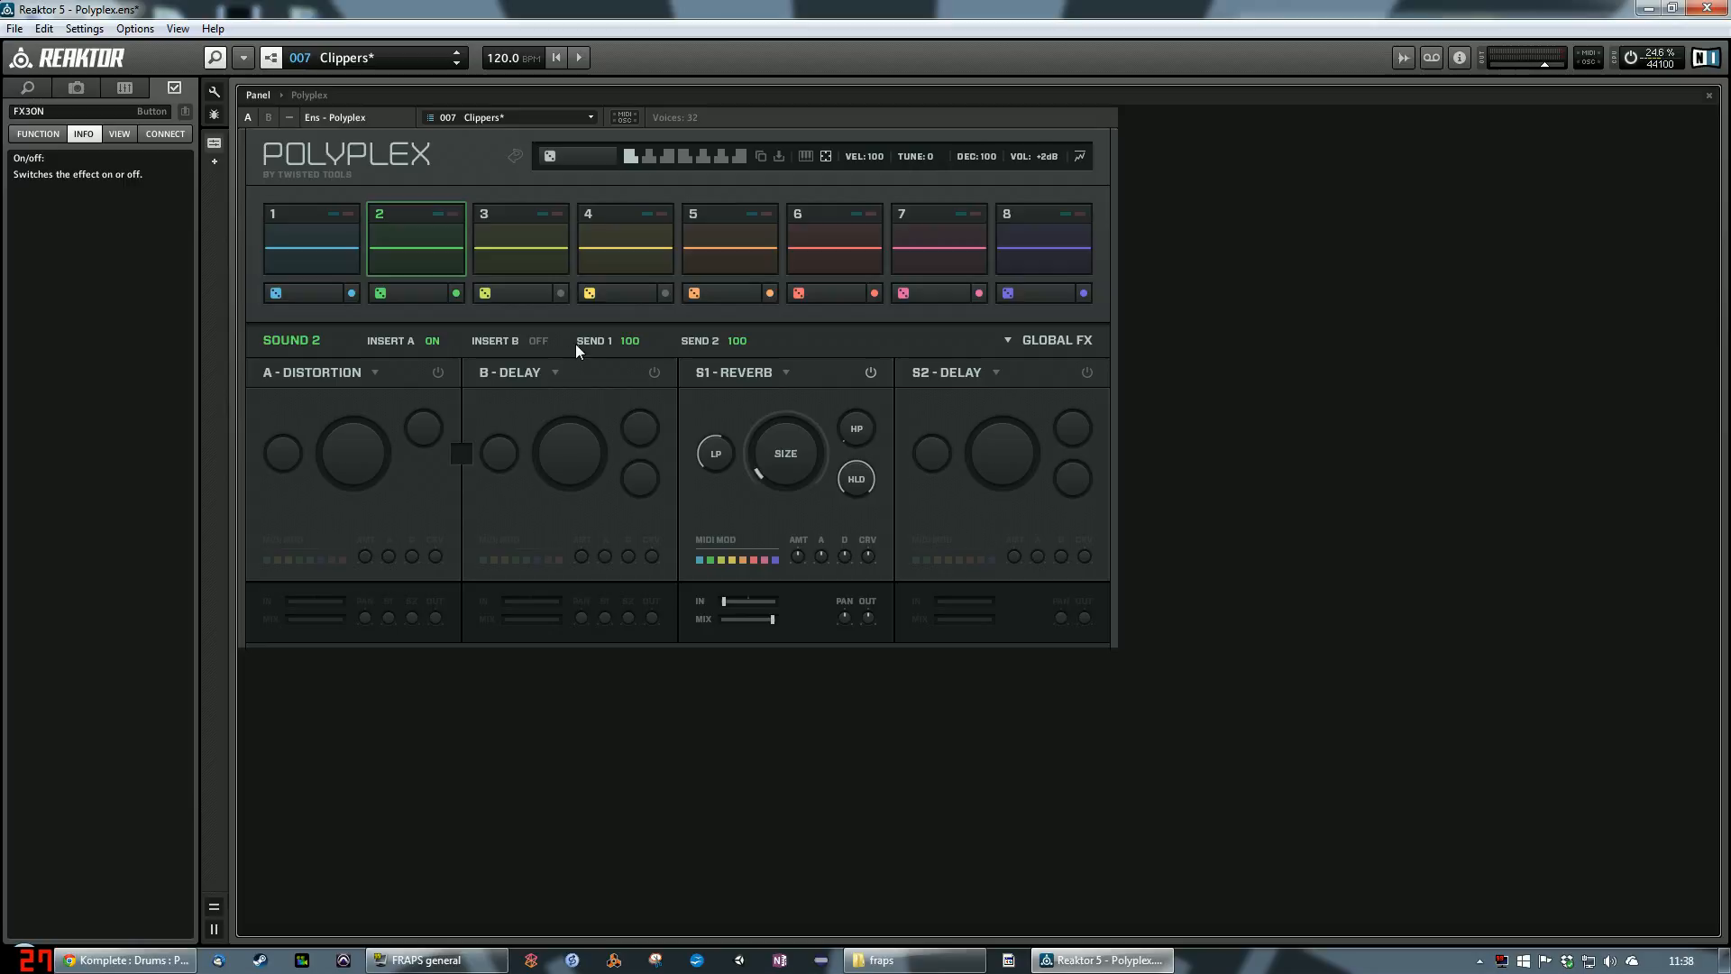
Step: Increase the size of the S1 reverb and switch on the S2 delay
left_click_drag(639, 341, 791, 404)
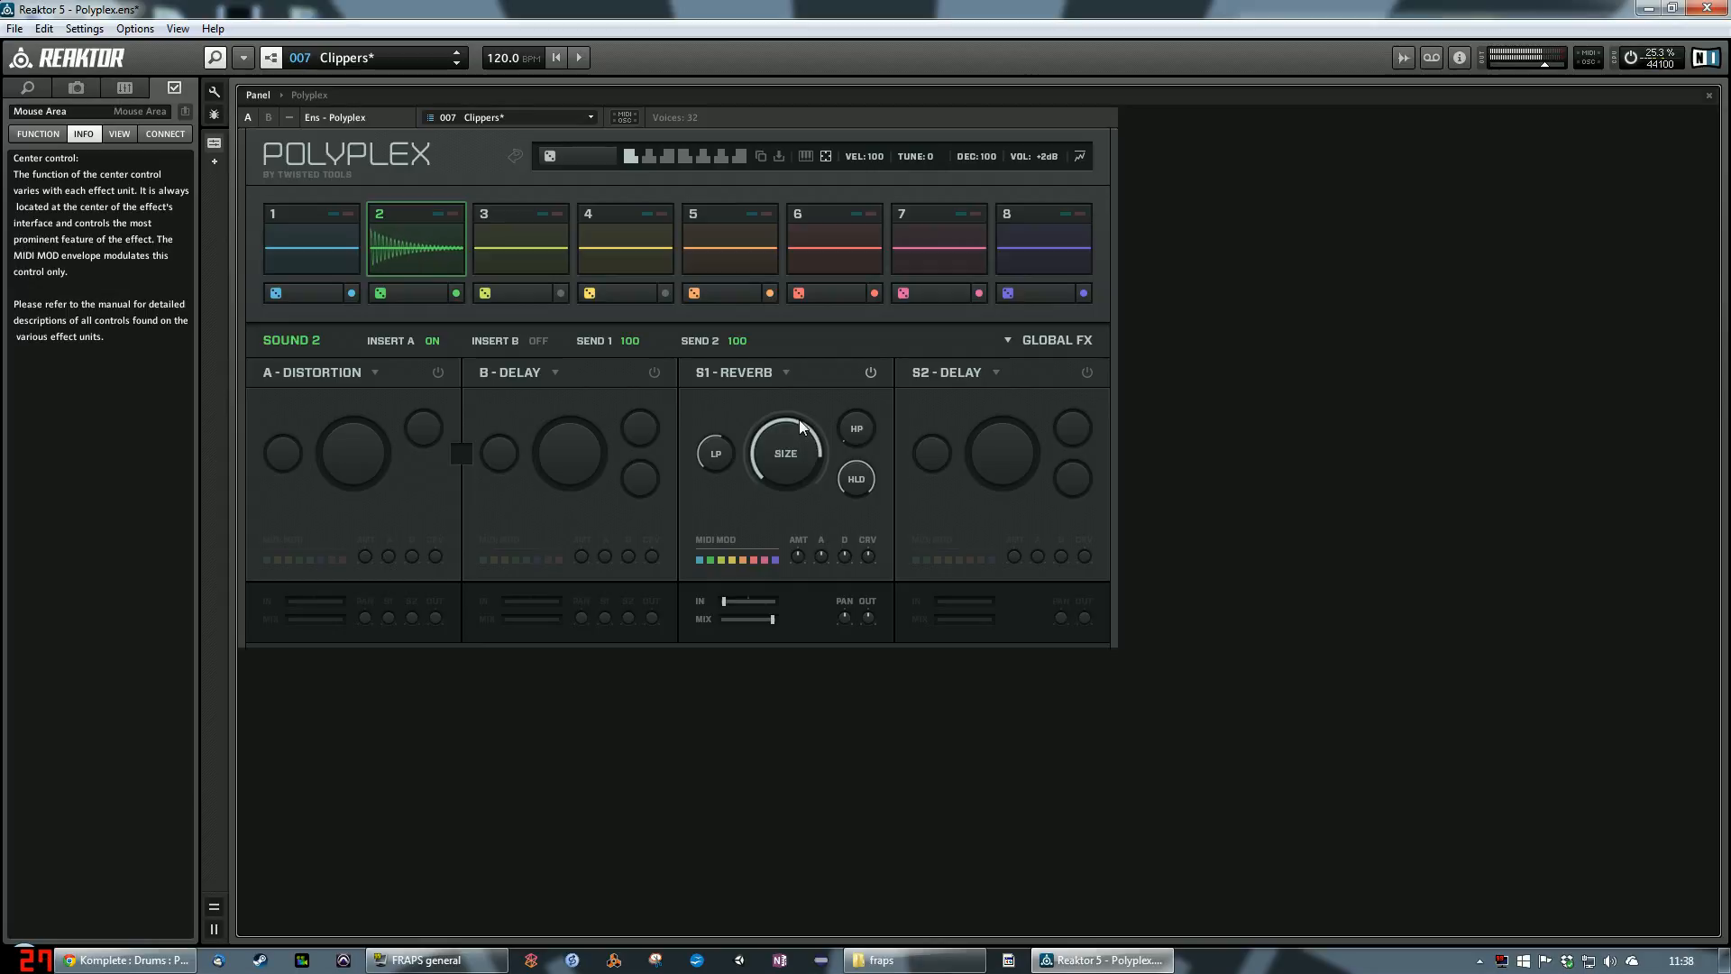
left_click(1087, 372)
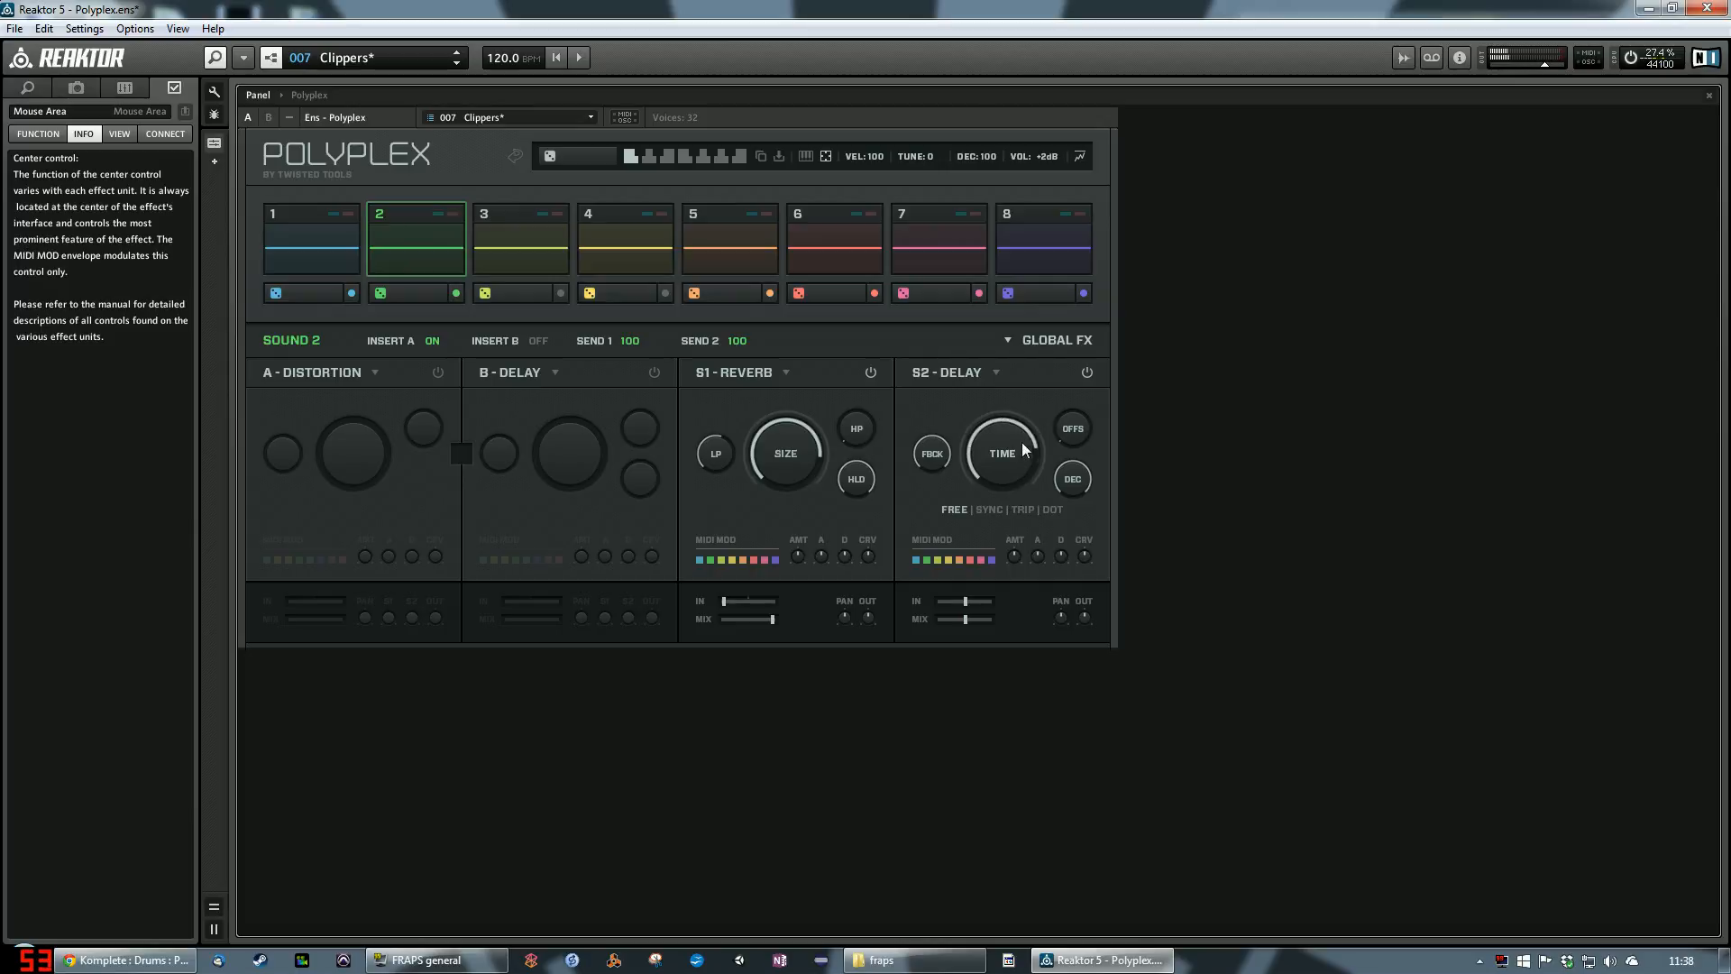
Step: Audition pads 3, 4, 5, 6 and 1 through the send effects, and return to the sound page
left_click(523, 243)
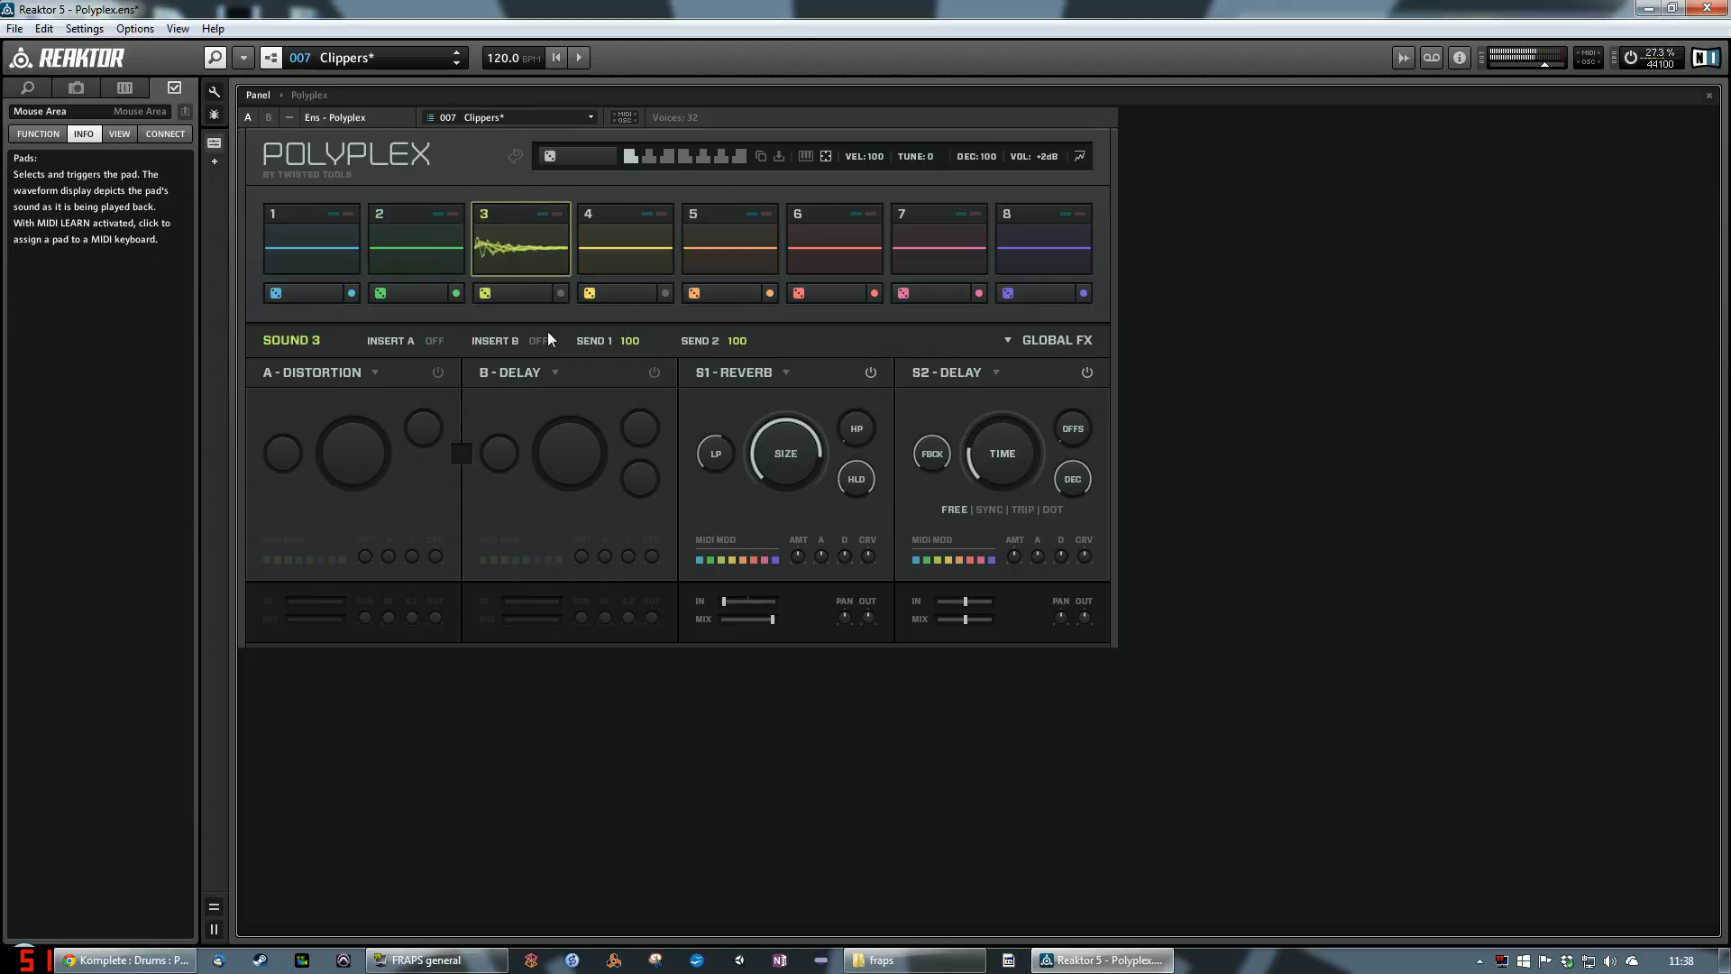
left_click(626, 243)
left_click(735, 247)
left_click(841, 246)
left_click(738, 250)
left_click(638, 254)
left_click(315, 250)
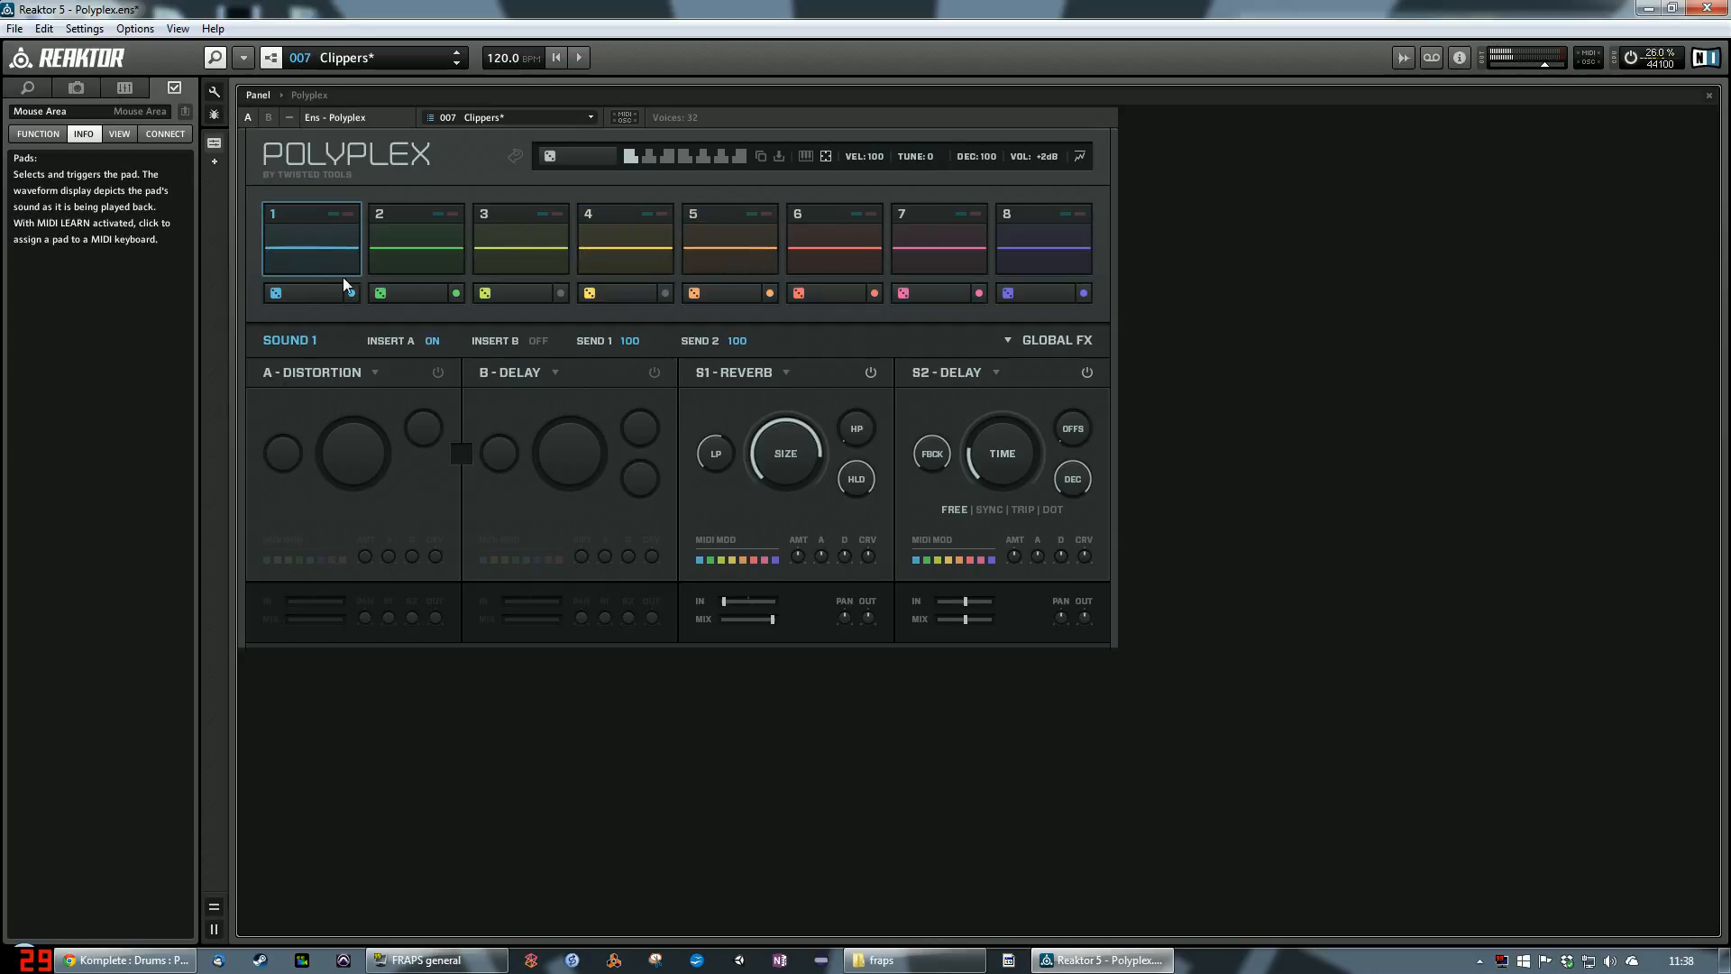
left_click(1046, 344)
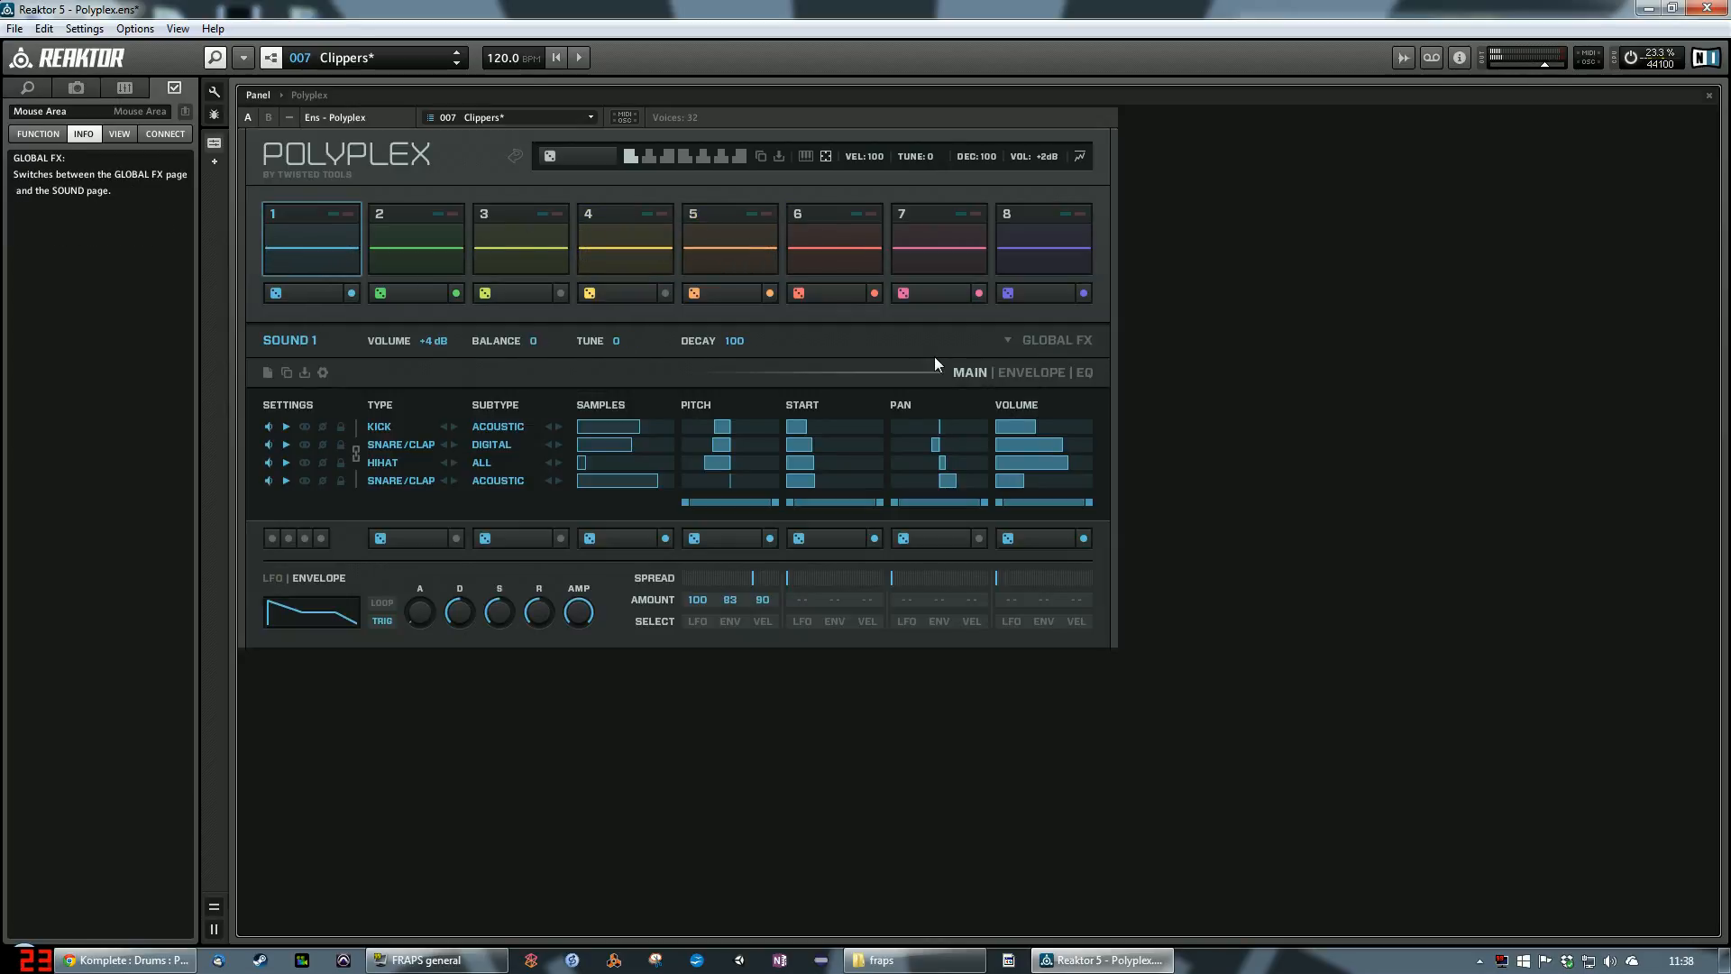